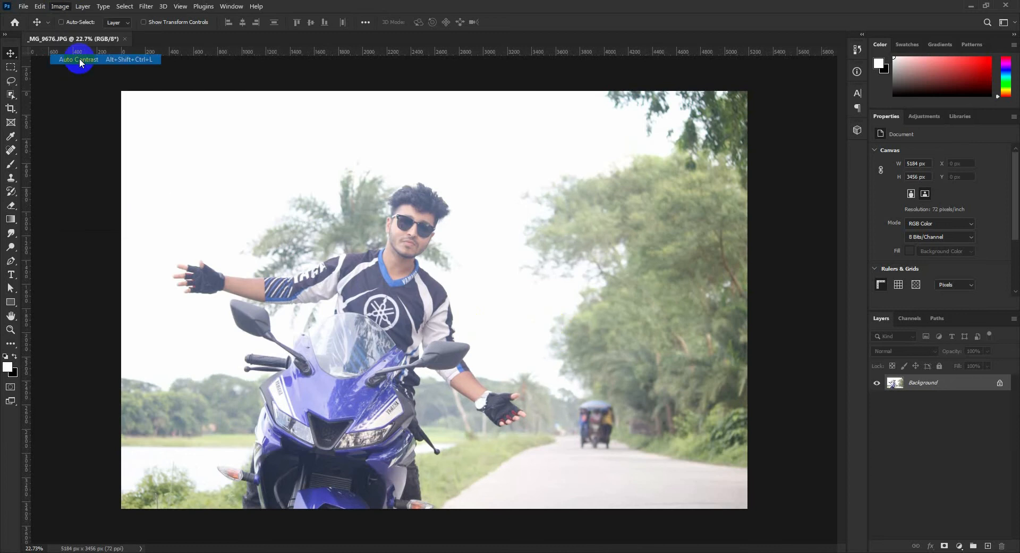
# Step: Trace a Pen tool path up the outer edge of the rider's leg, starting from the image's lower edge
pyautogui.click(12, 260)
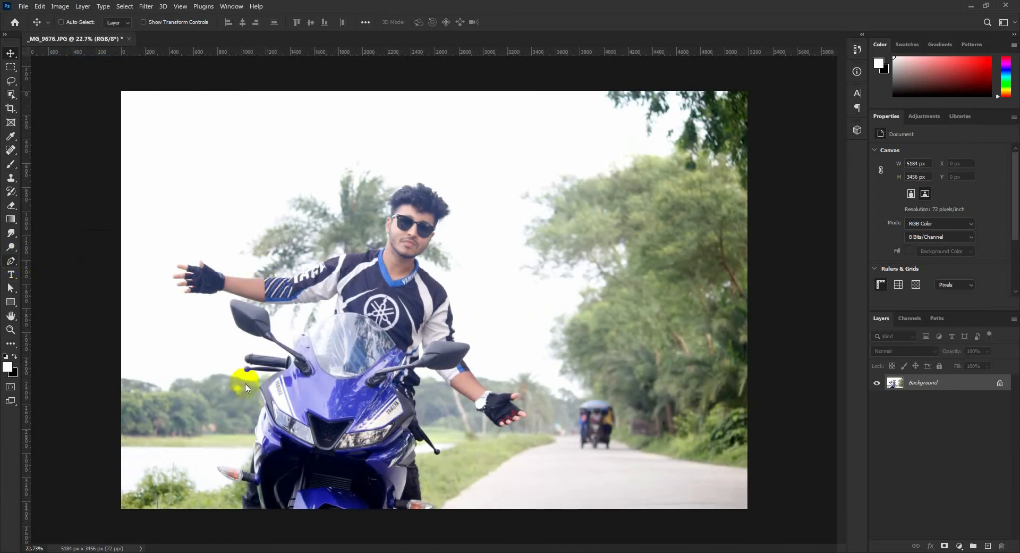
pyautogui.scroll(7, 248, 420)
pyautogui.moveTo(258, 424); pyautogui.dragTo(439, 127)
pyautogui.moveTo(375, 417); pyautogui.dragTo(447, 313)
pyautogui.scroll(6, 449, 336)
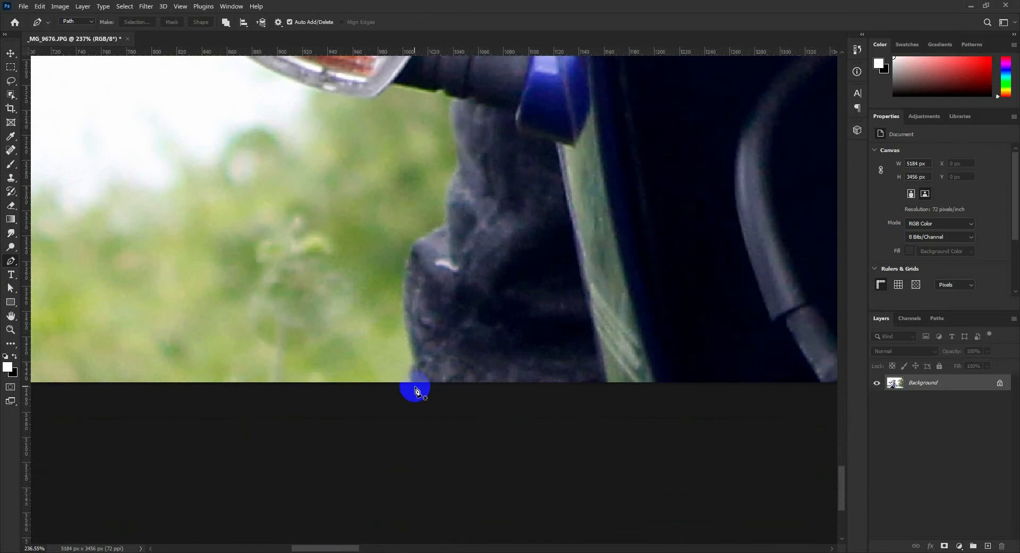
pyautogui.click(415, 380)
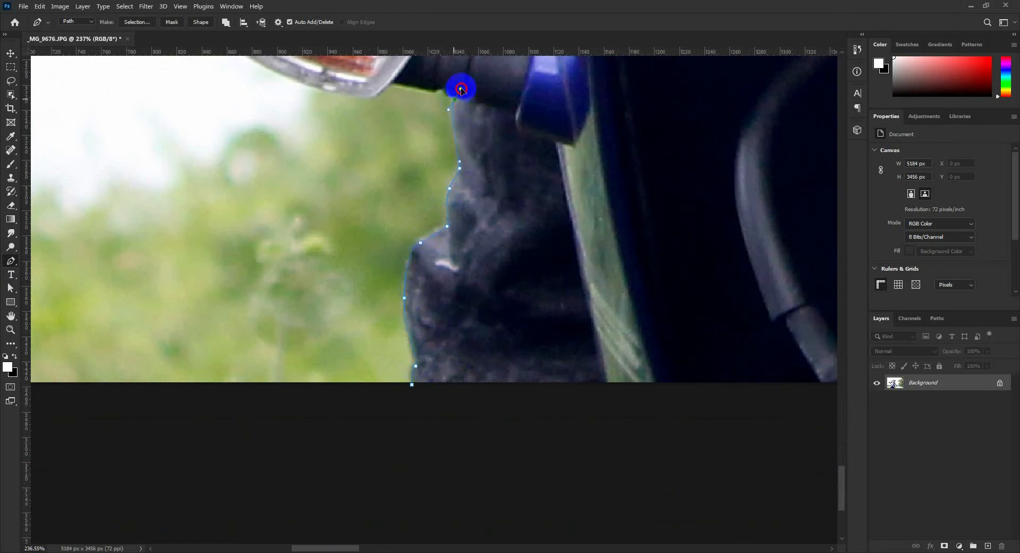
# Step: Continue the path along the underside of the turn signal stem to the lower corner of its lens
pyautogui.moveTo(474, 95); pyautogui.dragTo(389, 259)
pyautogui.scroll(2, 441, 273)
pyautogui.click(382, 258)
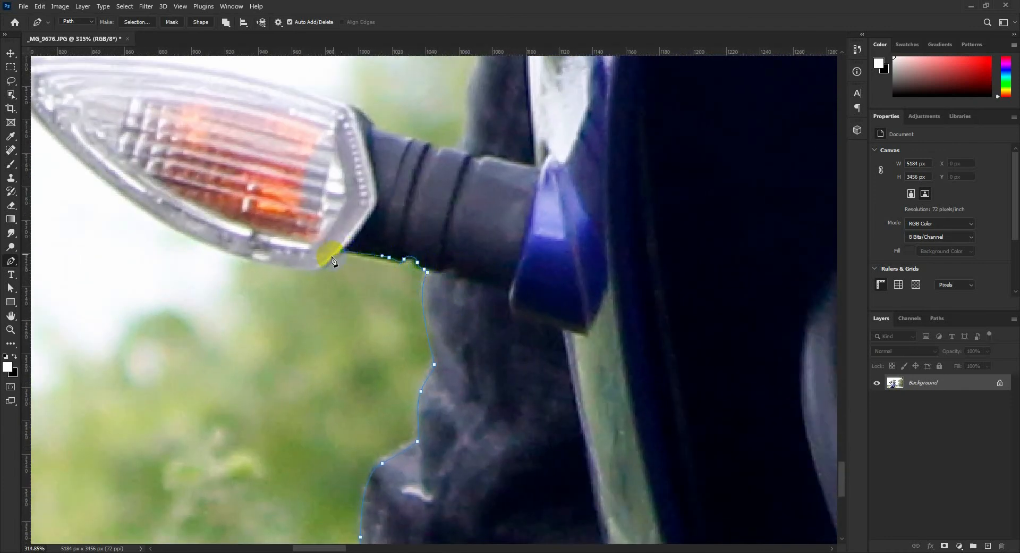
pyautogui.moveTo(312, 270); pyautogui.dragTo(512, 314)
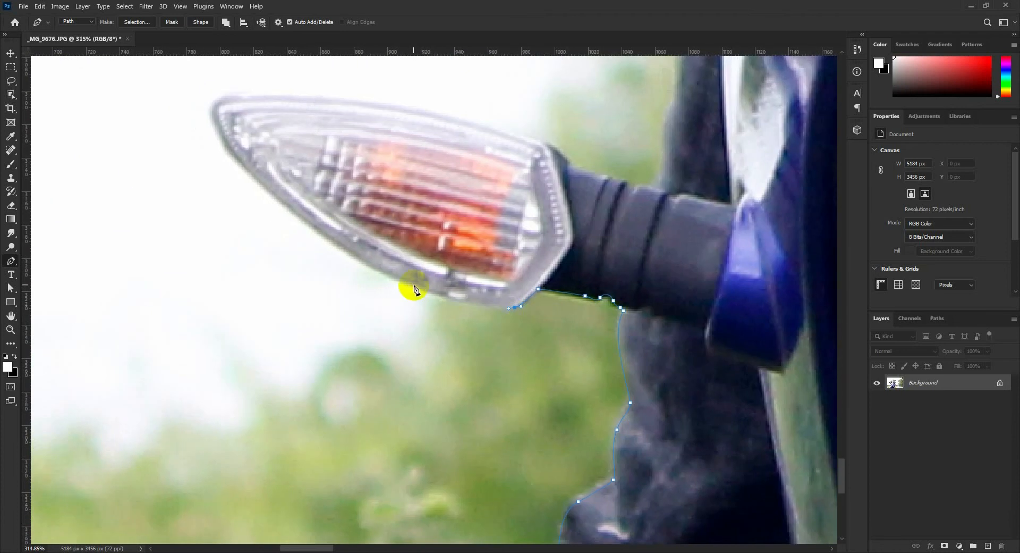
# Step: Trace curved path segments along the lower edge of the turn signal lens and around its pointed tip
pyautogui.moveTo(410, 282); pyautogui.dragTo(378, 269)
pyautogui.scroll(2, 345, 260)
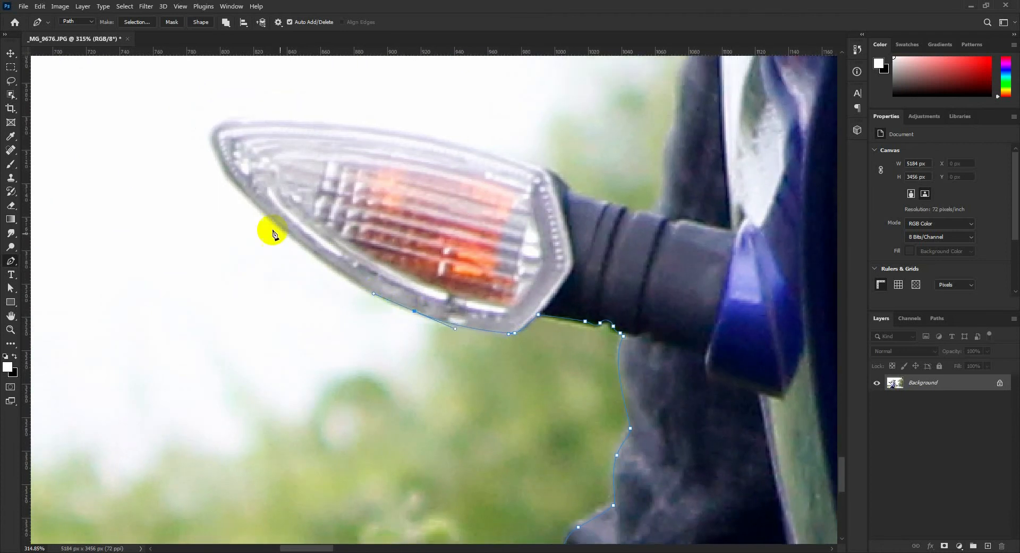
pyautogui.moveTo(258, 203); pyautogui.dragTo(214, 150)
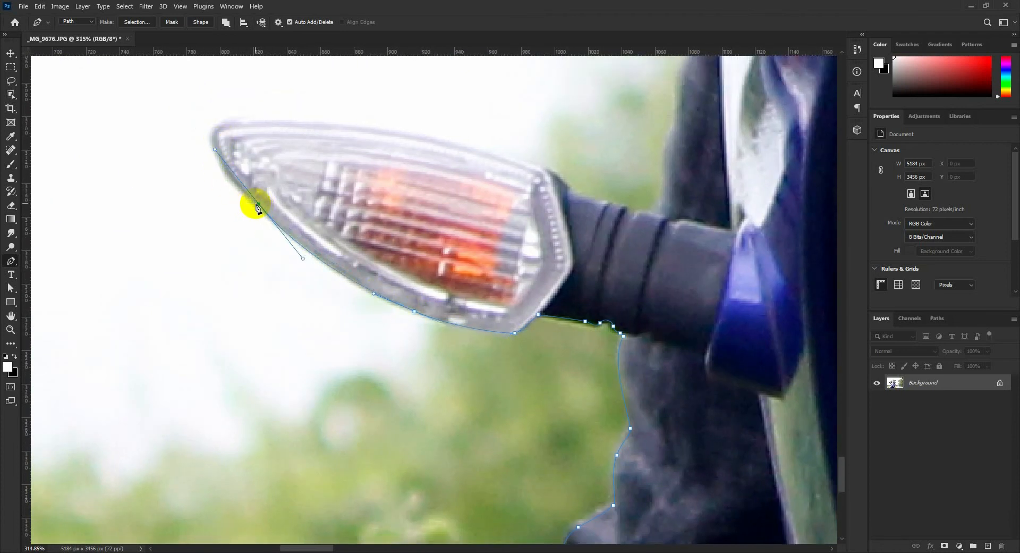
pyautogui.moveTo(300, 261); pyautogui.dragTo(312, 260)
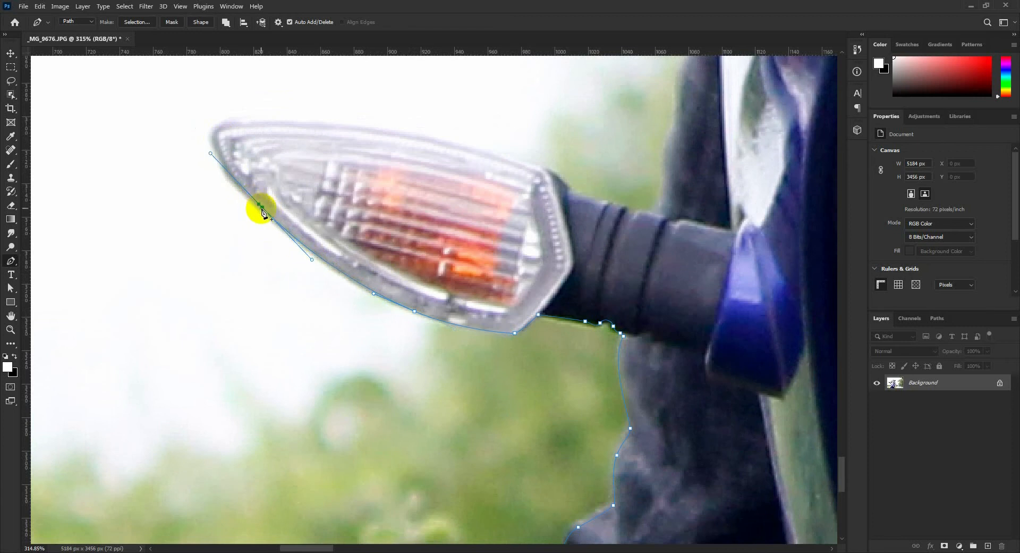
pyautogui.moveTo(218, 151); pyautogui.dragTo(221, 140)
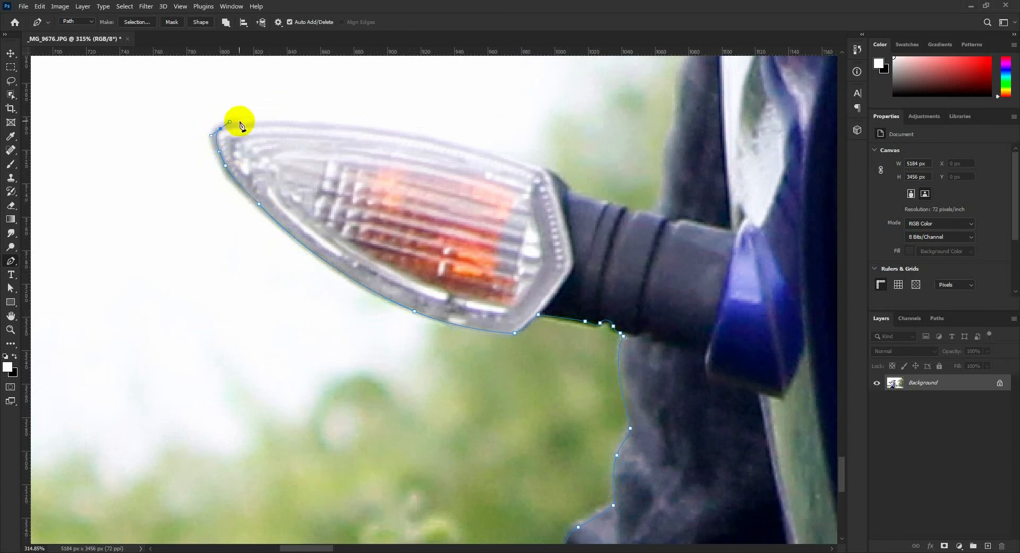
# Step: Add a layer mask to the photo that isolates the rider and motorcycle from the background
pyautogui.hotkey('ctrl', '0')
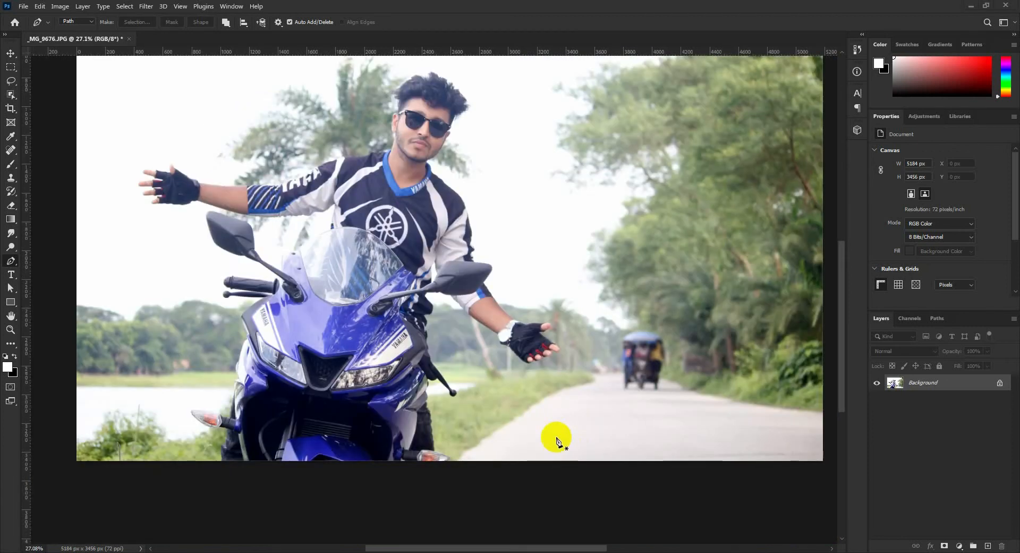
pyautogui.click(945, 545)
pyautogui.hotkey('ctrl', '0')
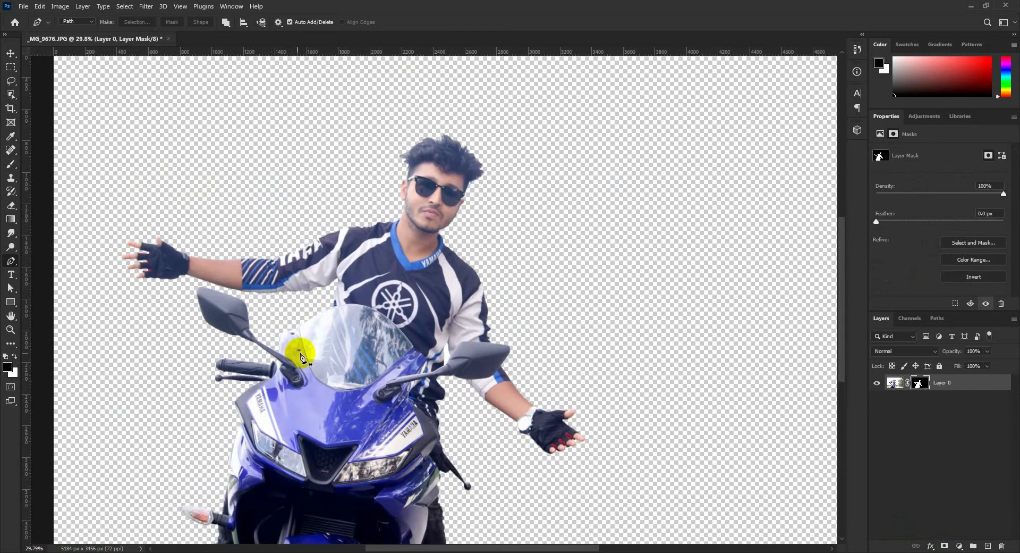
# Step: Open the cutout's layer mask in Select and Mask, framing the rider's head and hair
pyautogui.scroll(2, 297, 346)
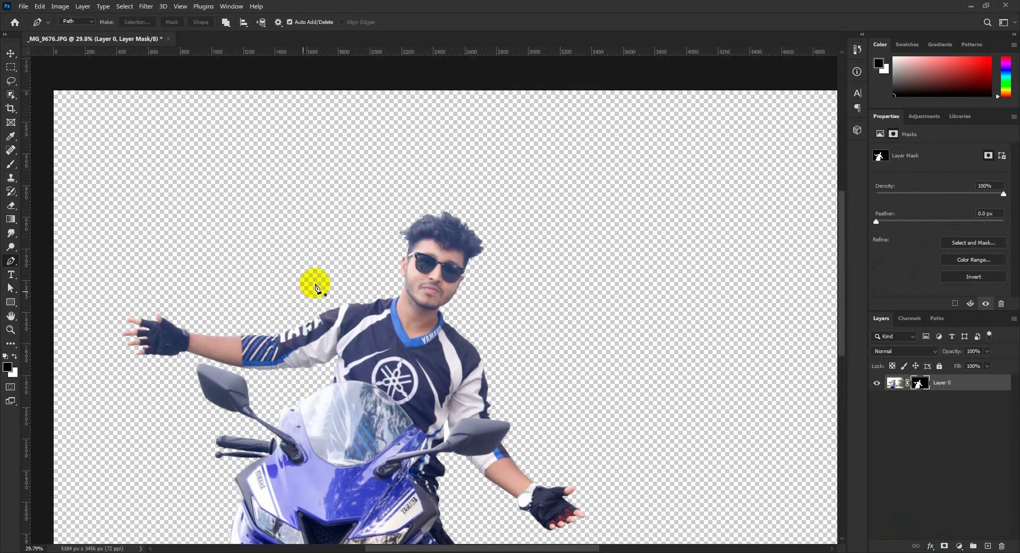
pyautogui.scroll(7, 517, 210)
pyautogui.click(973, 391)
pyautogui.rightClick(920, 382)
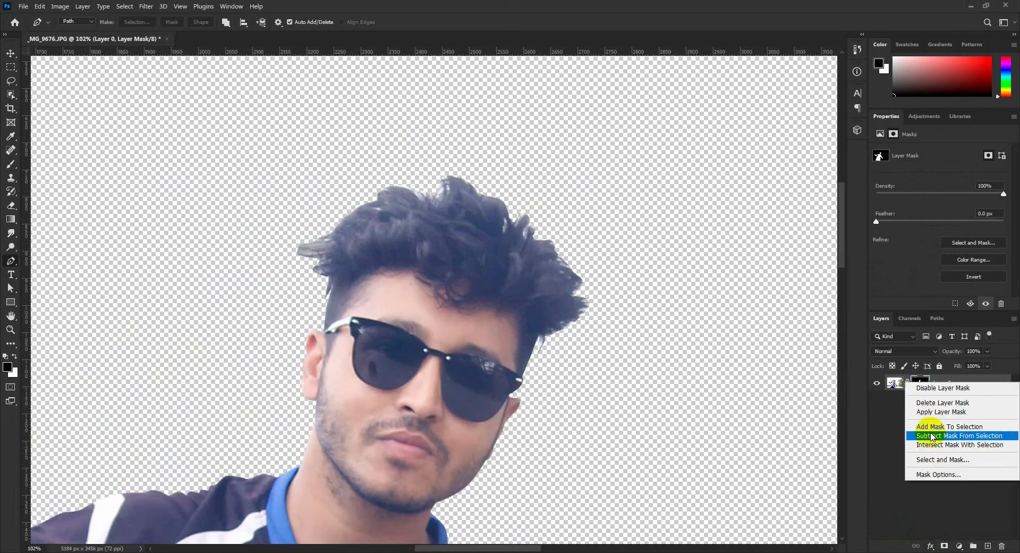
pyautogui.click(956, 462)
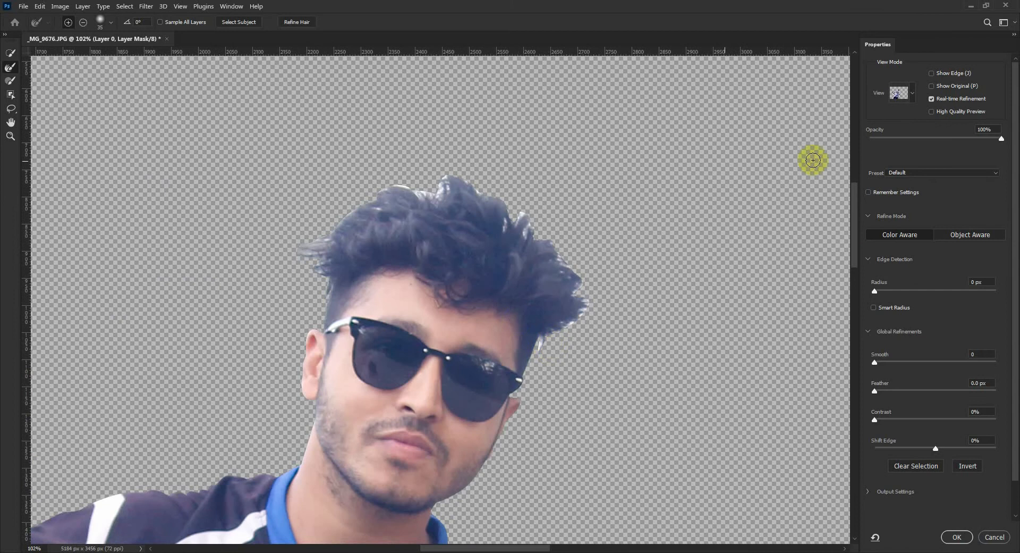
# Step: Preview the mask on black at 100% opacity, brush around the hair outline to refine its edge, and apply the refinement
pyautogui.click(875, 290)
pyautogui.moveTo(1001, 140); pyautogui.dragTo(1003, 149)
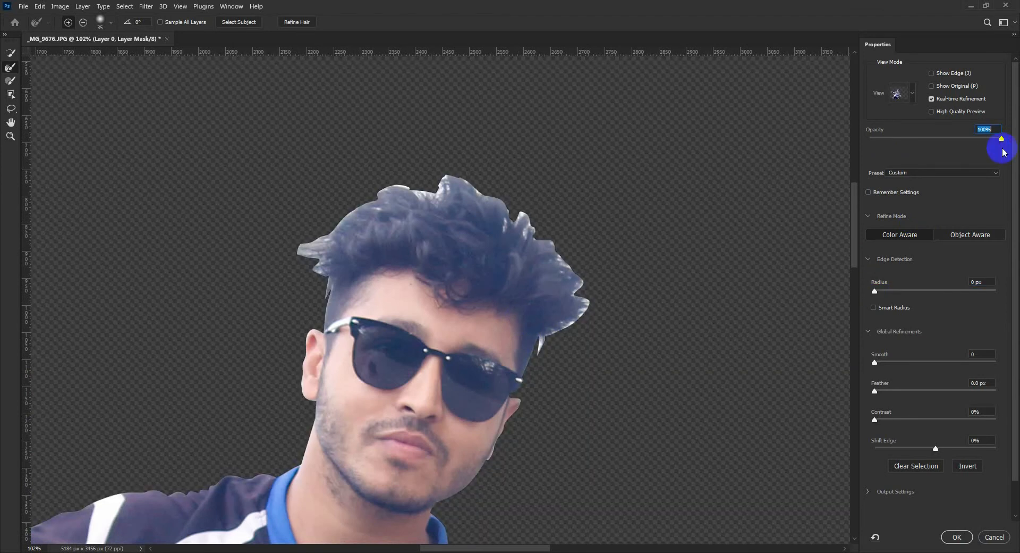
pyautogui.moveTo(569, 333)
pyautogui.mouseDown()
pyautogui.moveTo(527, 370)
pyautogui.moveTo(585, 294)
pyautogui.moveTo(559, 263)
pyautogui.moveTo(559, 275)
pyautogui.moveTo(546, 240)
pyautogui.moveTo(518, 232)
pyautogui.moveTo(516, 218)
pyautogui.moveTo(507, 227)
pyautogui.moveTo(489, 196)
pyautogui.moveTo(455, 176)
pyautogui.moveTo(437, 198)
pyautogui.moveTo(387, 185)
pyautogui.moveTo(297, 244)
pyautogui.moveTo(324, 238)
pyautogui.moveTo(314, 260)
pyautogui.moveTo(321, 318)
pyautogui.mouseUp()
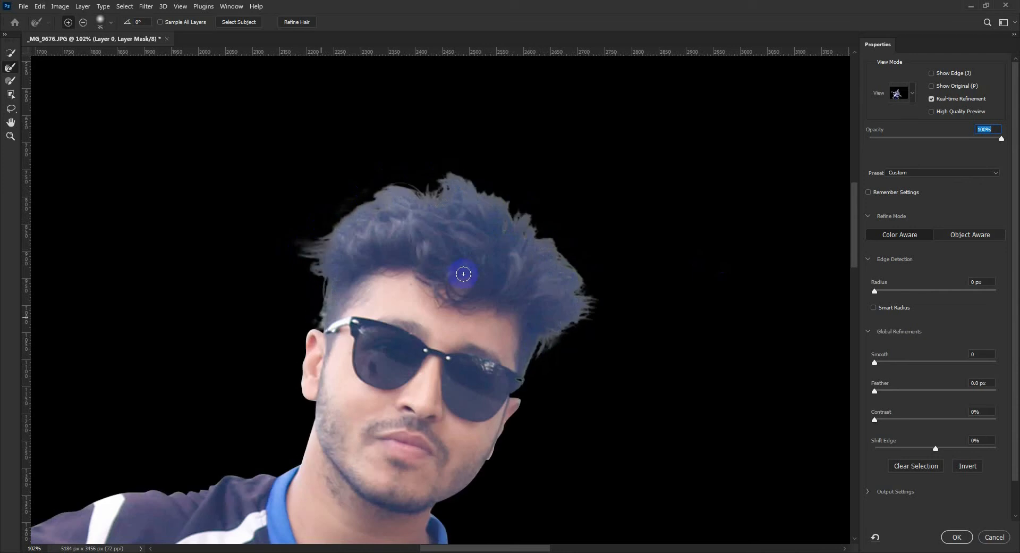
pyautogui.click(957, 537)
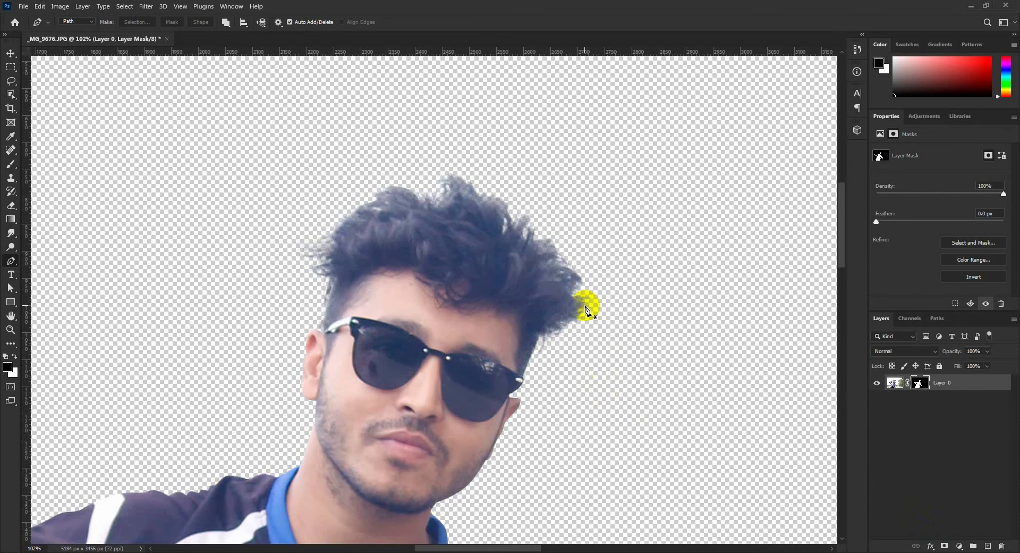
# Step: Move the rider and motorcycle cutout to the right so it sits near the middle of the canvas
pyautogui.click(10, 53)
pyautogui.hotkey('ctrl', '0')
pyautogui.hotkey('ctrl', '-')
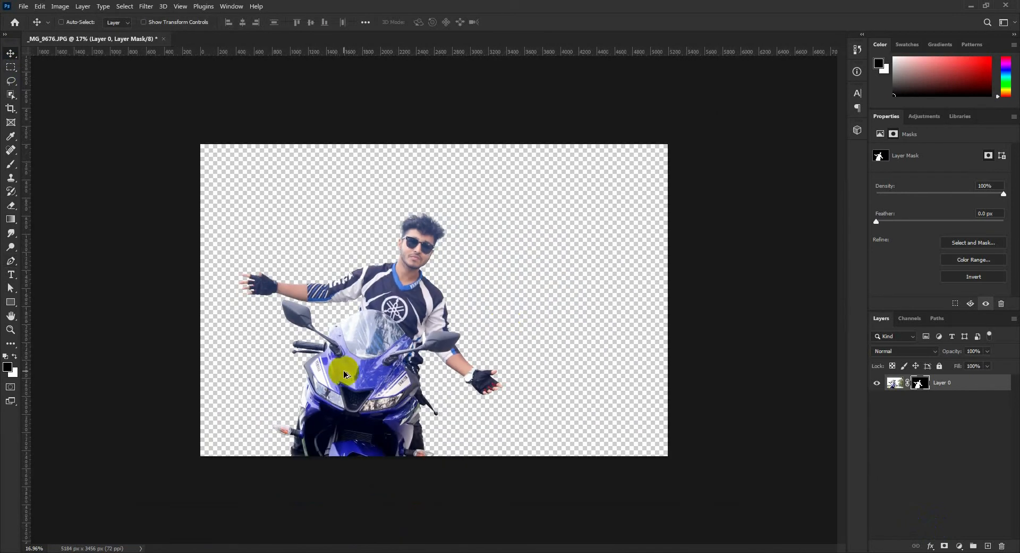
pyautogui.moveTo(343, 370); pyautogui.dragTo(404, 370)
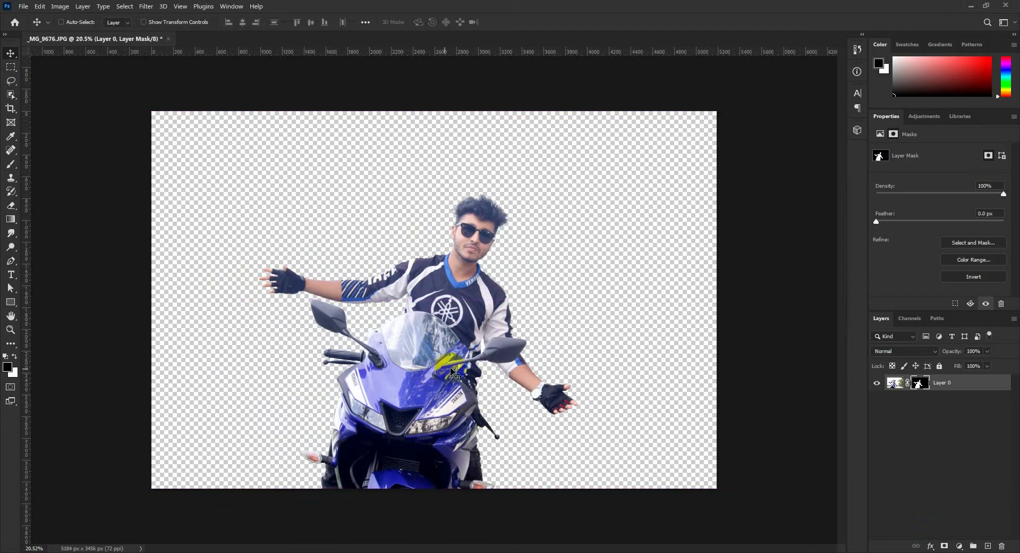
# Step: Crop the canvas to a square using a 1000 by 1000 ratio and shift the cutout slightly to the right
pyautogui.click(10, 109)
pyautogui.click(135, 22)
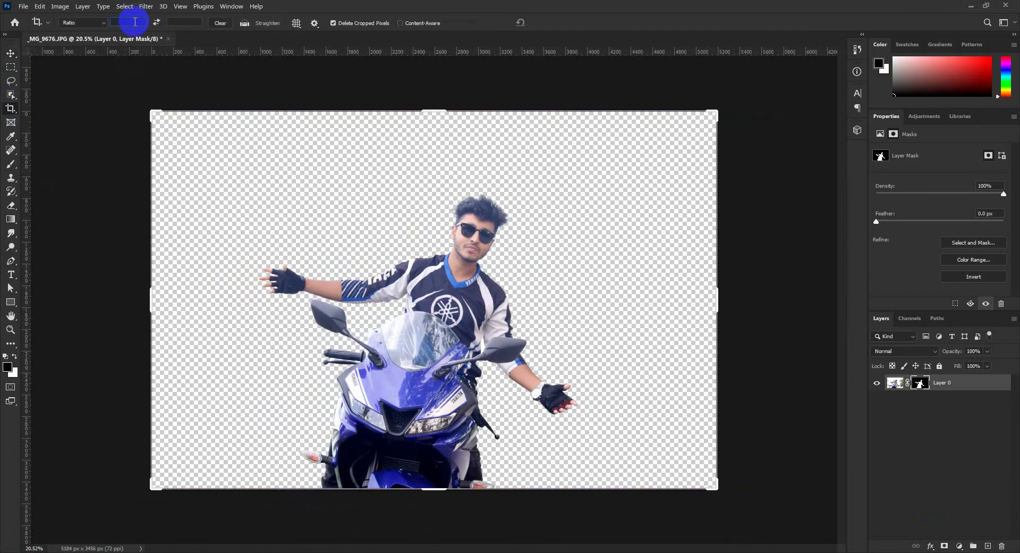
pyautogui.write('1000')
pyautogui.click(186, 23)
pyautogui.write('100')
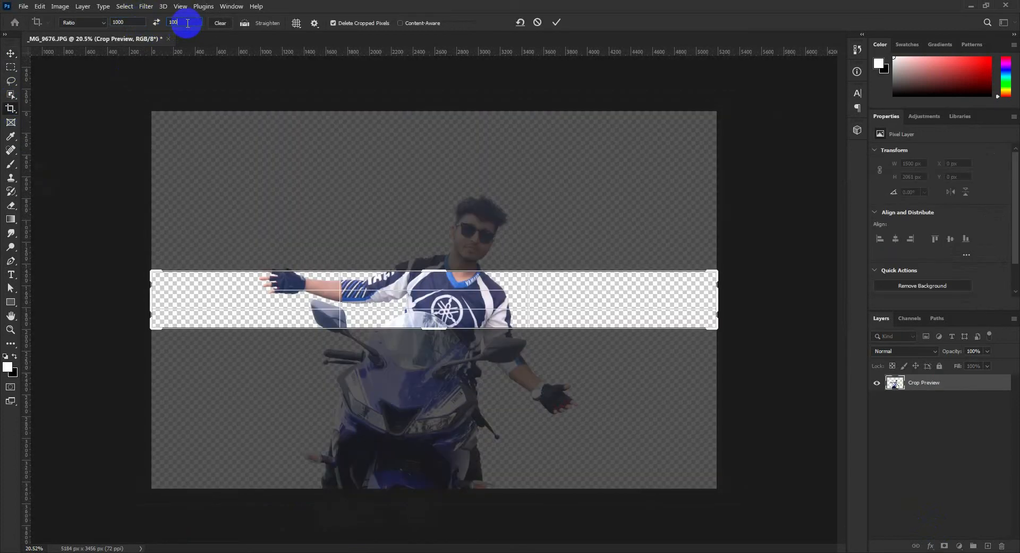
pyautogui.write('0')
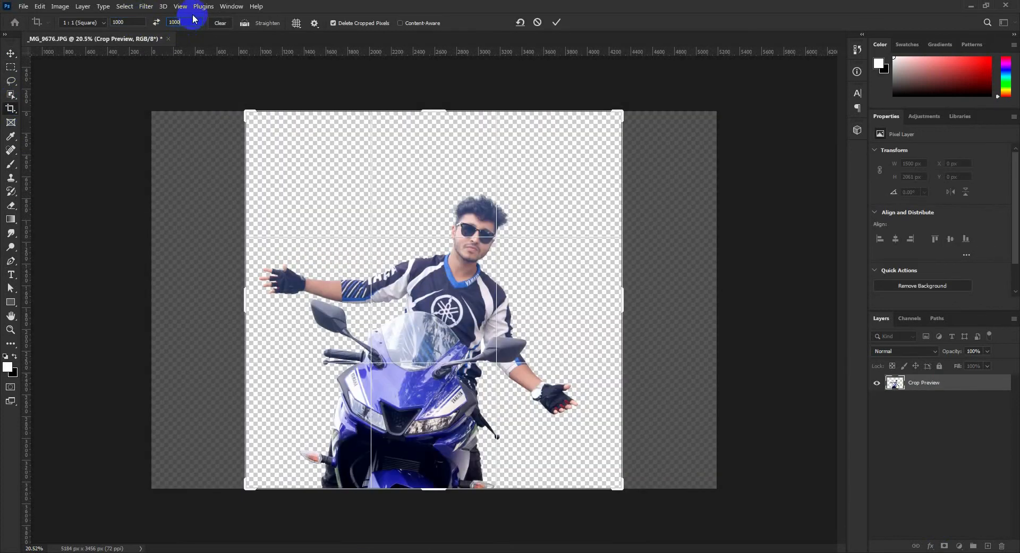
pyautogui.click(556, 22)
pyautogui.click(10, 53)
pyautogui.moveTo(454, 284); pyautogui.dragTo(462, 284)
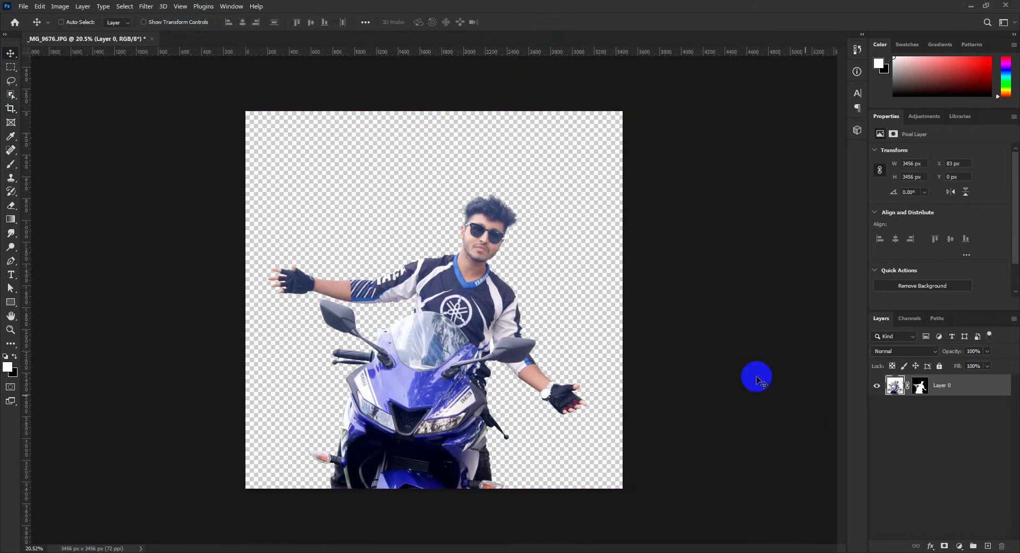
# Step: Resize the image to 2500 by 2500 pixels
pyautogui.click(60, 6)
pyautogui.click(77, 85)
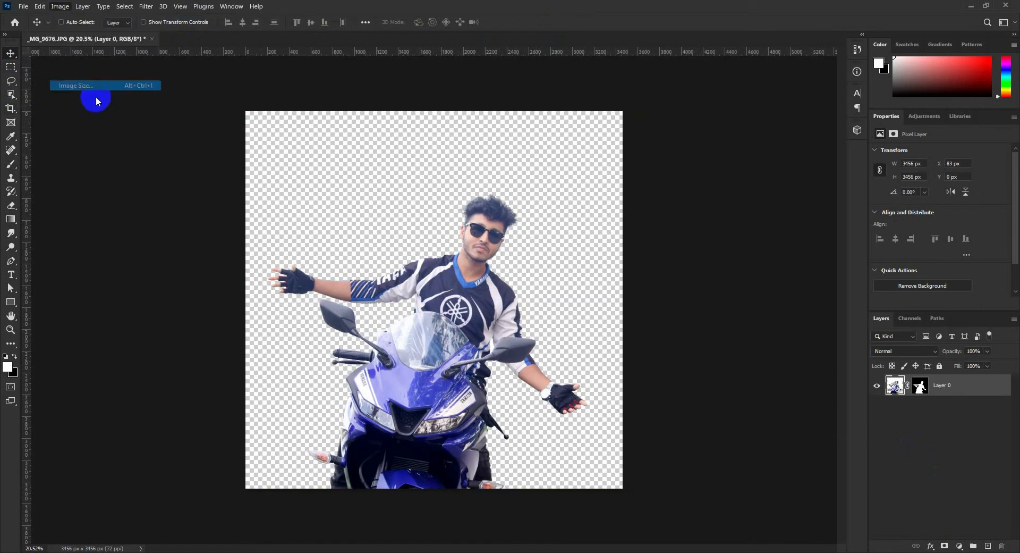
pyautogui.write('2500')
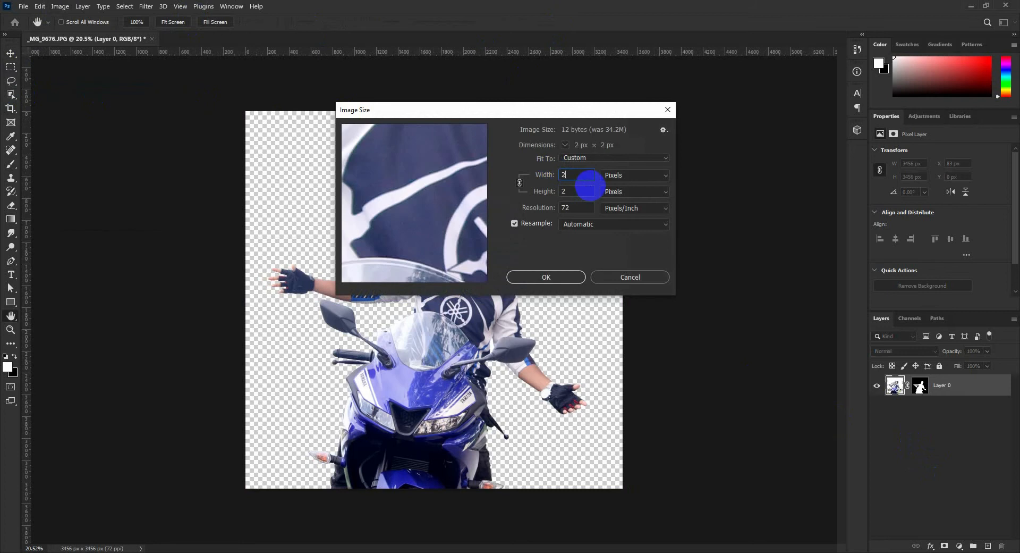
pyautogui.click(570, 275)
pyautogui.scroll(4, 417, 323)
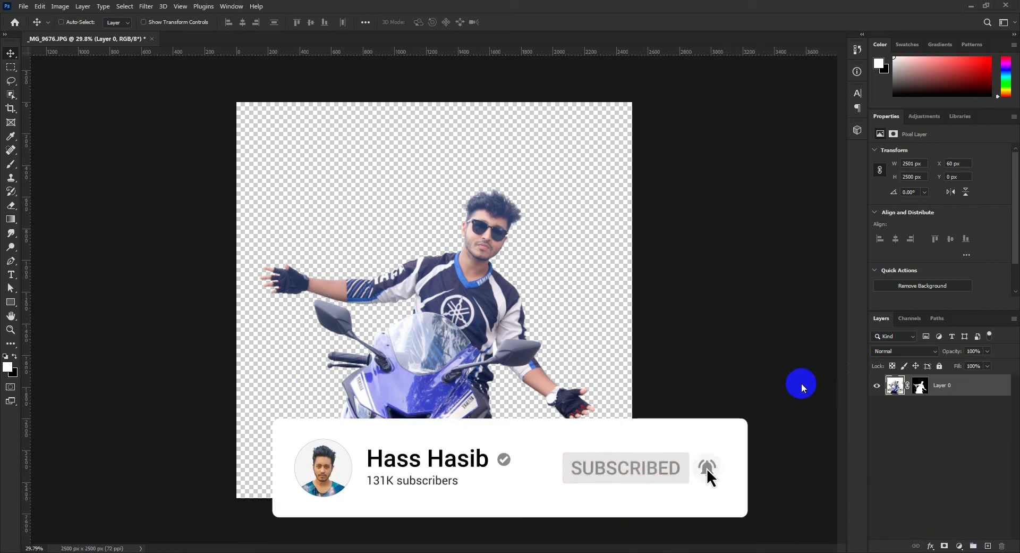
# Step: Add a bright orange Solid Color fill layer with hue 24 and place it beneath the cutout layer
pyautogui.click(958, 545)
pyautogui.click(951, 361)
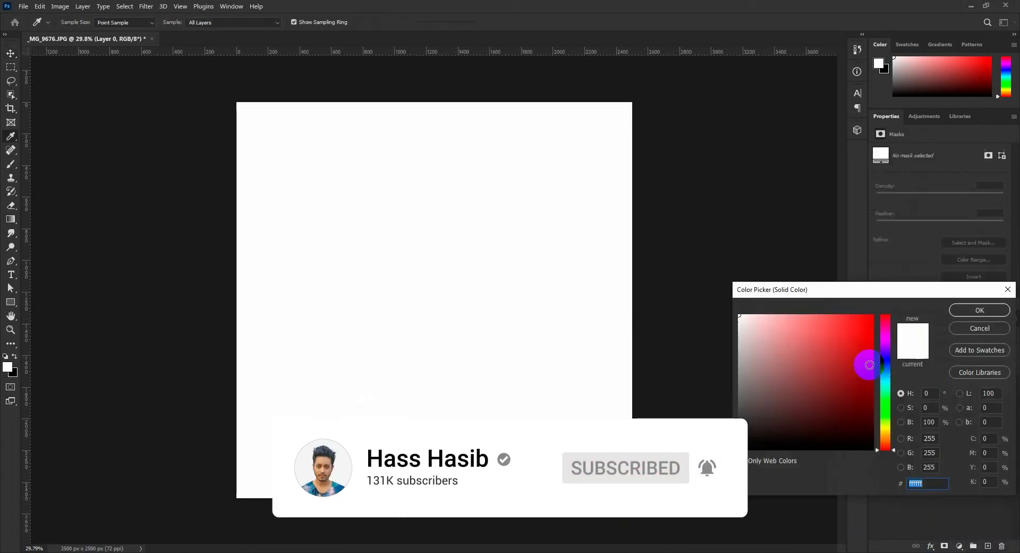
pyautogui.click(885, 434)
pyautogui.moveTo(885, 434); pyautogui.dragTo(886, 440)
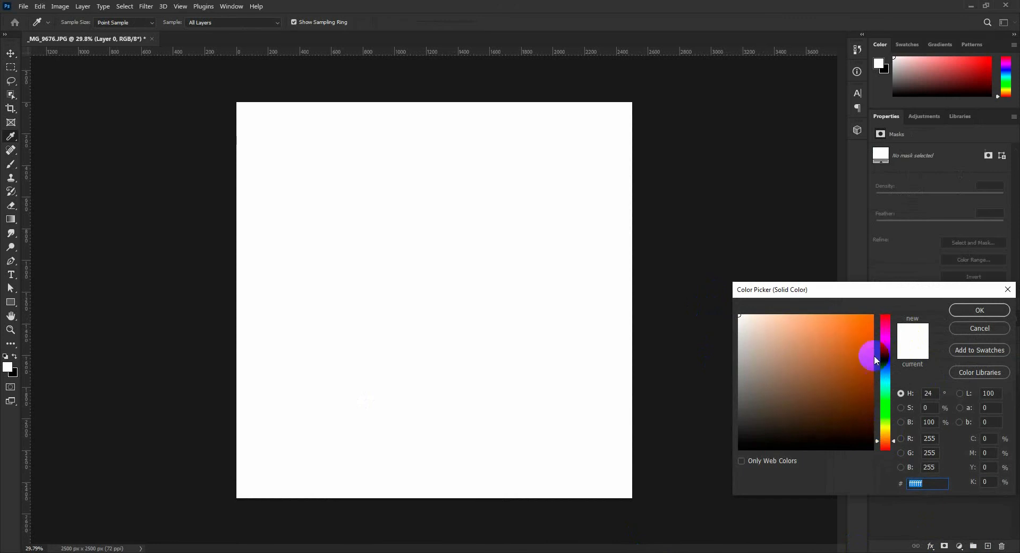
pyautogui.click(864, 327)
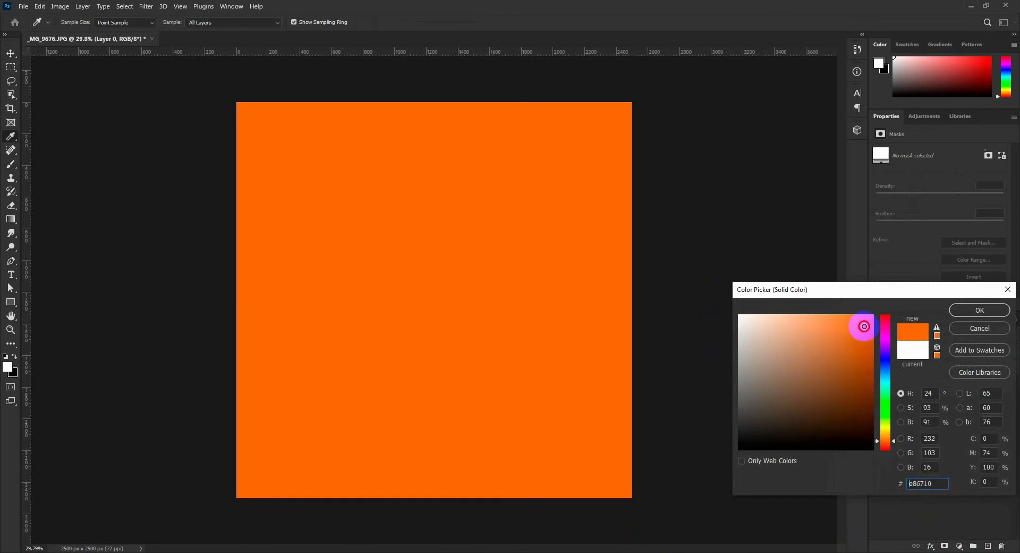
pyautogui.click(962, 315)
pyautogui.moveTo(923, 386); pyautogui.dragTo(942, 446)
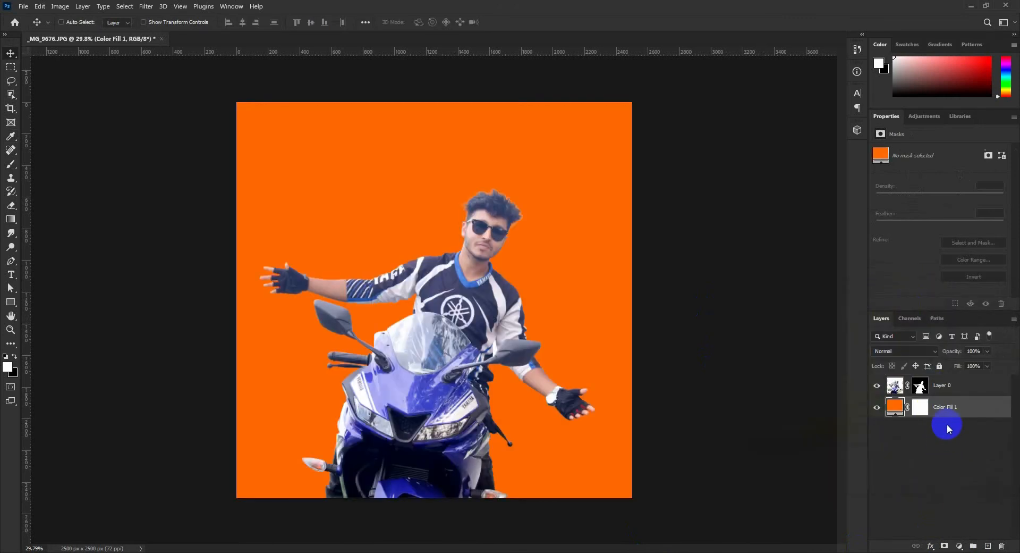
# Step: Set a light peach foreground colour and sample it to recolour the Solid Color fill layer to fcbc7f
pyautogui.click(10, 136)
pyautogui.moveTo(339, 256); pyautogui.dragTo(606, 263)
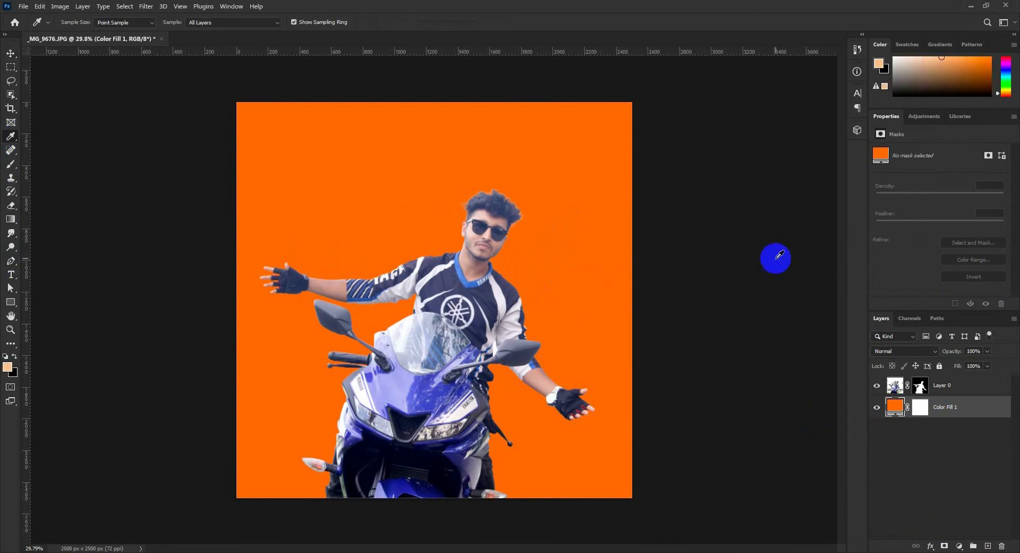
pyautogui.doubleClick(895, 407)
pyautogui.click(8, 364)
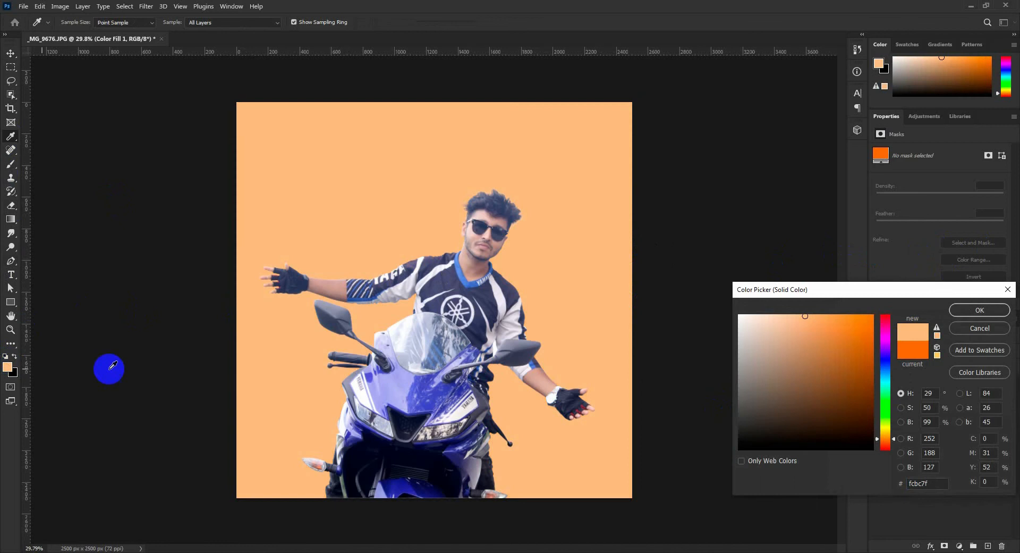
pyautogui.click(979, 310)
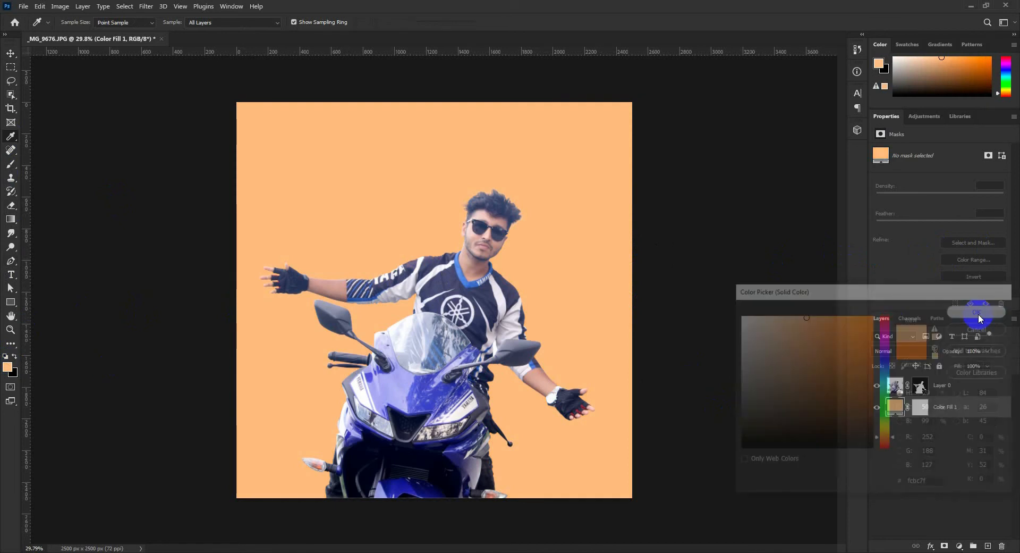
# Step: Add a Black & White adjustment layer directly above the cutout layer
pyautogui.click(10, 53)
pyautogui.click(946, 387)
pyautogui.click(959, 546)
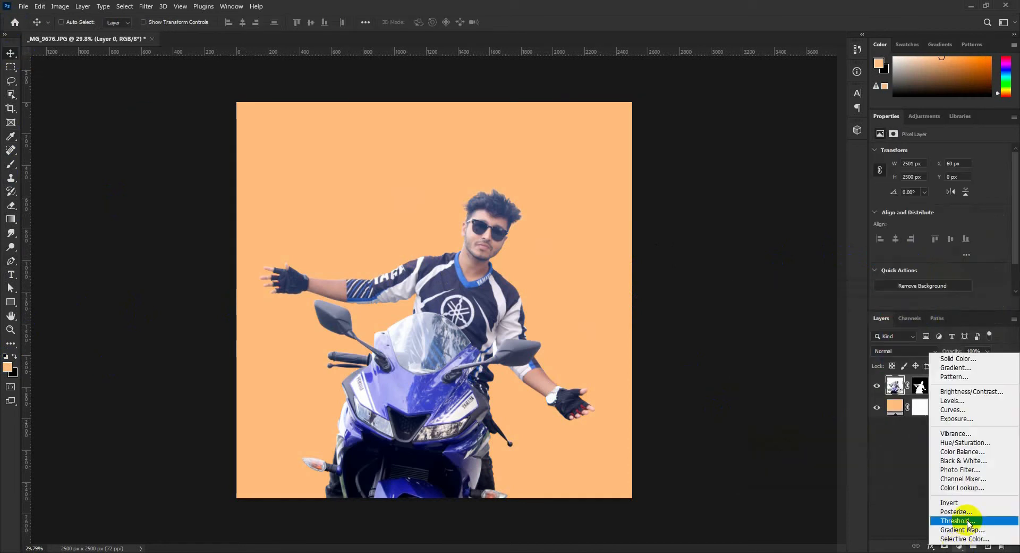
pyautogui.click(975, 461)
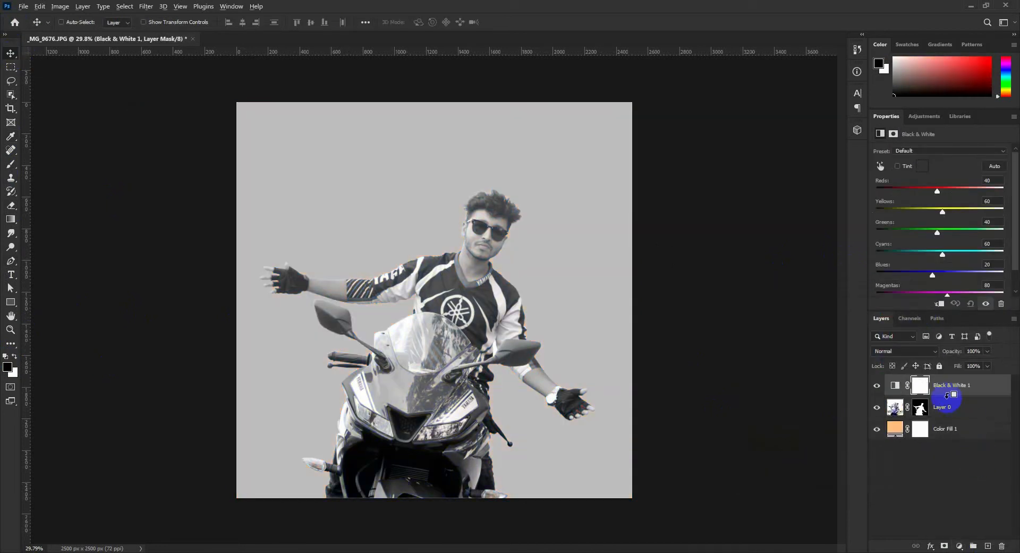
# Step: Clip the Black & White adjustment layer to the cutout layer and make its layer mask active
pyautogui.rightClick(945, 386)
pyautogui.click(850, 307)
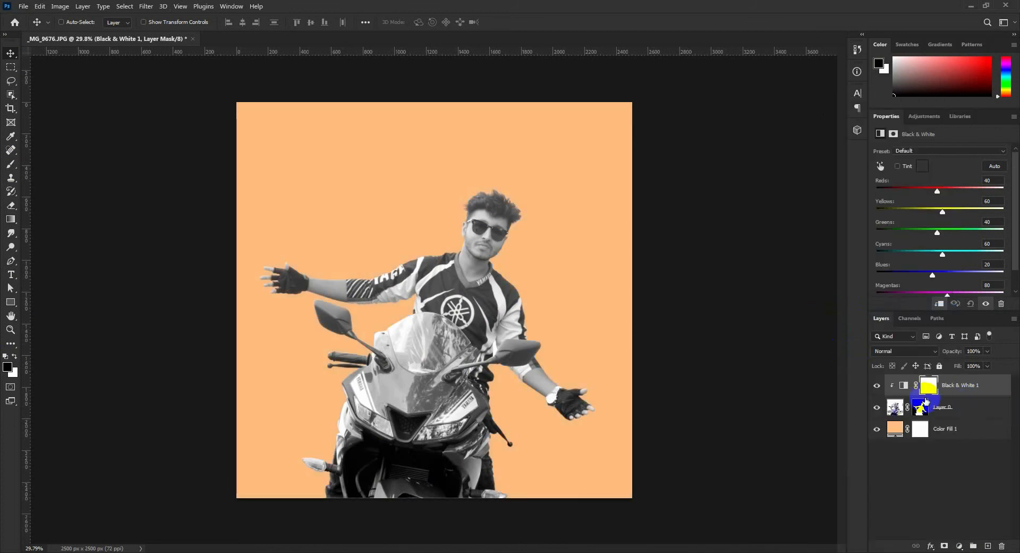
pyautogui.click(898, 408)
pyautogui.click(928, 386)
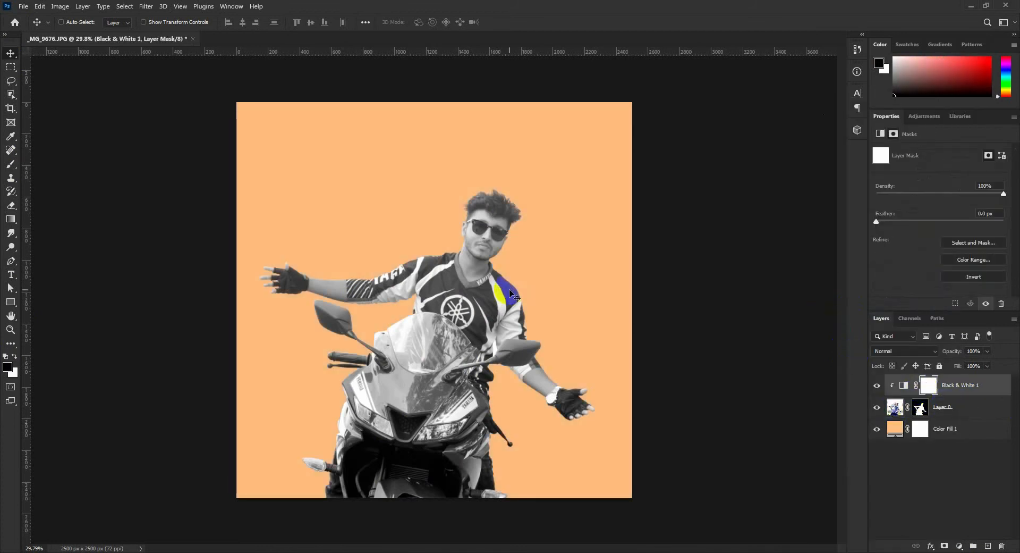
# Step: Paint black on the Black & White mask over the motorcycle's front fairing with the brush opacity at 100% to restore its colour
pyautogui.scroll(2, 514, 340)
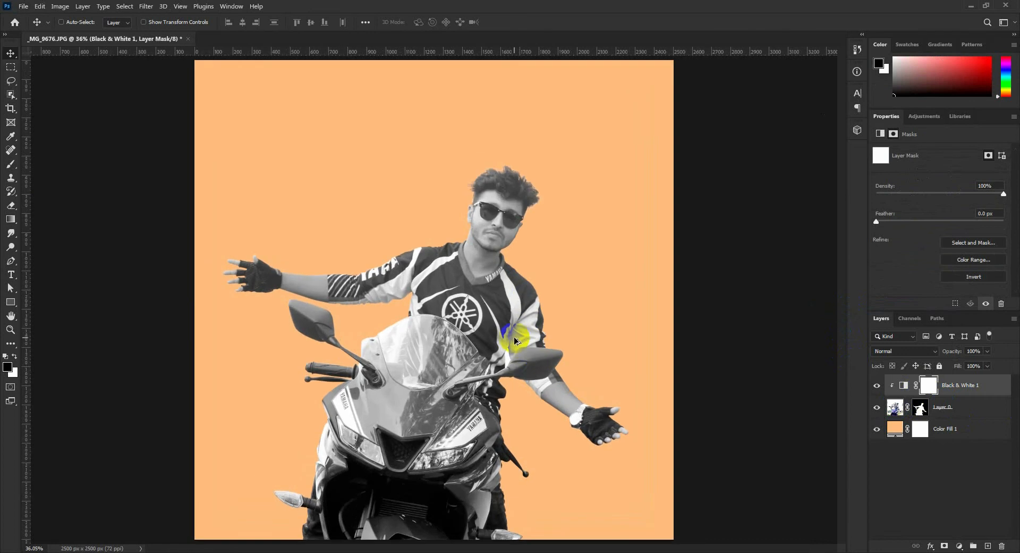
pyautogui.click(10, 165)
pyautogui.moveTo(422, 417)
pyautogui.mouseDown()
pyautogui.moveTo(383, 407)
pyautogui.moveTo(444, 386)
pyautogui.moveTo(417, 417)
pyautogui.moveTo(377, 404)
pyautogui.moveTo(396, 390)
pyautogui.moveTo(383, 399)
pyautogui.moveTo(372, 345)
pyautogui.moveTo(347, 408)
pyautogui.moveTo(346, 398)
pyautogui.moveTo(368, 433)
pyautogui.moveTo(465, 411)
pyautogui.moveTo(480, 423)
pyautogui.moveTo(422, 448)
pyautogui.moveTo(452, 439)
pyautogui.mouseUp()
pyautogui.click(205, 23)
pyautogui.write('100')
# Step: Restore the jersey's blue colour across sleeves, collar and chest by painting black on the Black & White mask with a smaller brush
pyautogui.press('[')
pyautogui.press('[')
pyautogui.press('[')
pyautogui.press('[')
pyautogui.moveTo(413, 283); pyautogui.dragTo(430, 270)
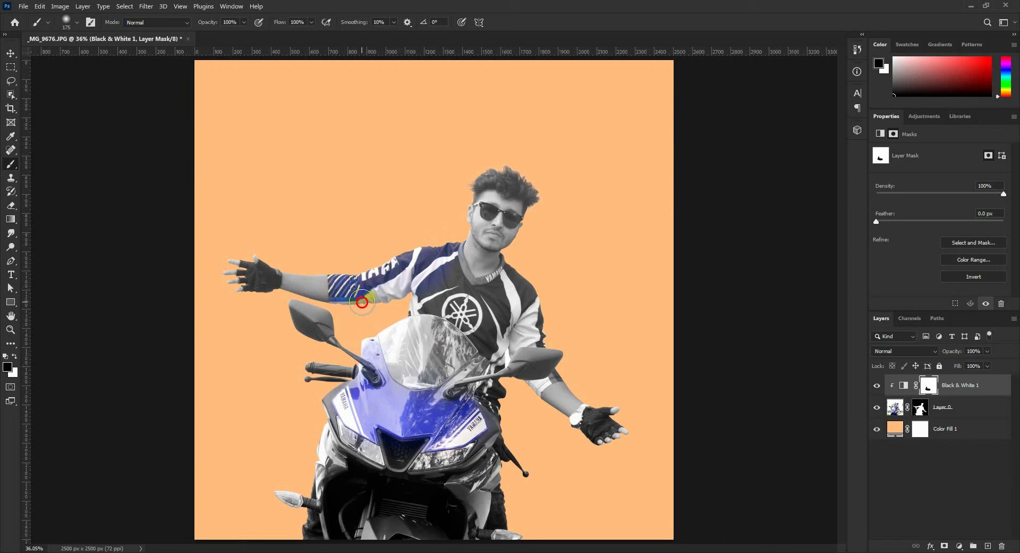
pyautogui.moveTo(388, 301)
pyautogui.mouseDown()
pyautogui.moveTo(425, 289)
pyautogui.moveTo(410, 306)
pyautogui.moveTo(453, 308)
pyautogui.moveTo(462, 287)
pyautogui.mouseUp()
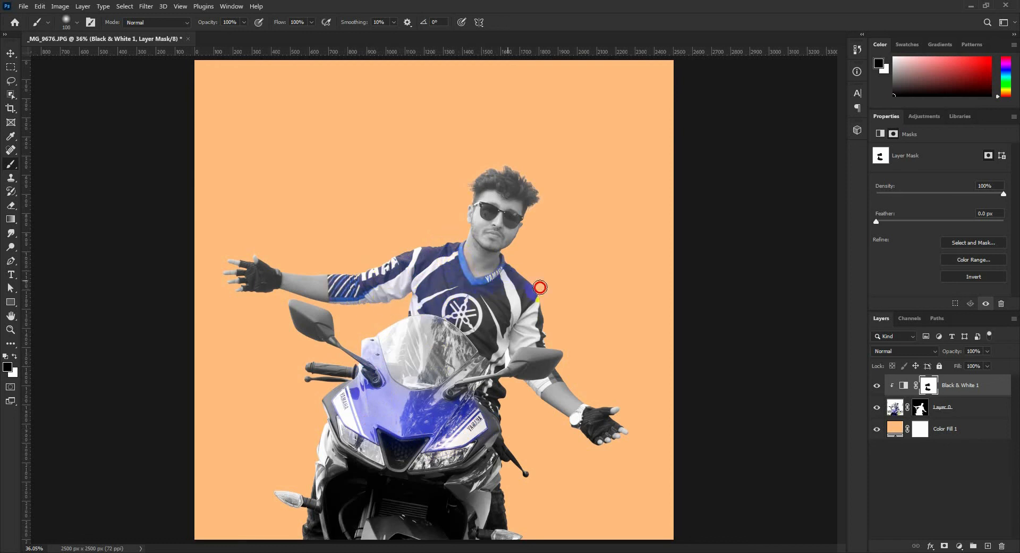
pyautogui.moveTo(467, 313)
pyautogui.mouseDown()
pyautogui.moveTo(502, 337)
pyautogui.moveTo(482, 363)
pyautogui.moveTo(520, 343)
pyautogui.moveTo(564, 366)
pyautogui.moveTo(536, 381)
pyautogui.mouseUp()
# Step: Restore colour on the motorcycle's lower fairing, the handlebar area and both gloves by painting black on the mask
pyautogui.moveTo(435, 480)
pyautogui.mouseDown()
pyautogui.moveTo(470, 483)
pyautogui.moveTo(448, 492)
pyautogui.moveTo(473, 524)
pyautogui.moveTo(468, 537)
pyautogui.moveTo(484, 535)
pyautogui.moveTo(348, 495)
pyautogui.moveTo(329, 447)
pyautogui.moveTo(322, 524)
pyautogui.mouseUp()
pyautogui.moveTo(358, 427)
pyautogui.mouseDown()
pyautogui.moveTo(330, 402)
pyautogui.moveTo(312, 352)
pyautogui.mouseUp()
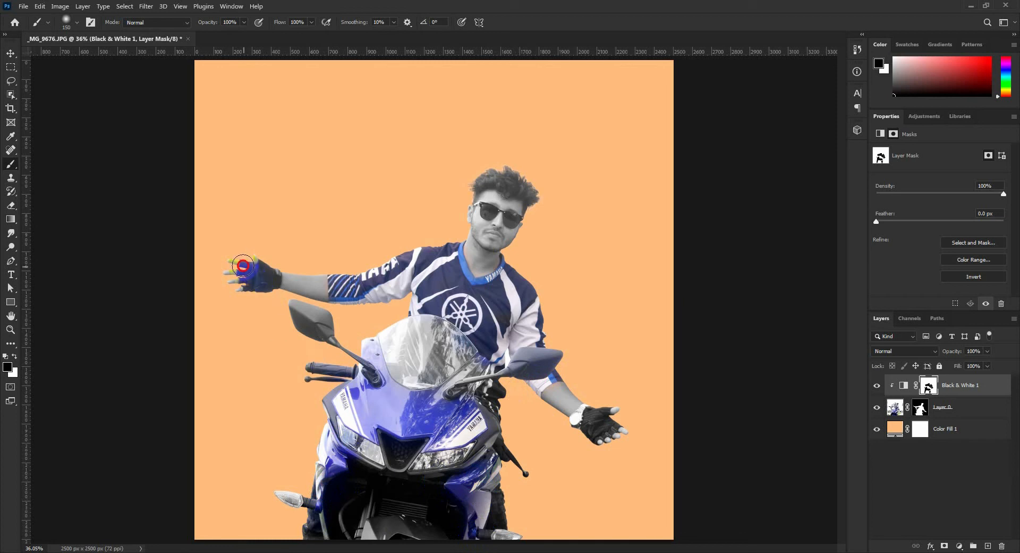
pyautogui.moveTo(600, 425); pyautogui.dragTo(583, 432)
# Step: Paint white on the Black & White mask along the neck by the collar to turn the skin back to greyscale
pyautogui.scroll(-2, 593, 339)
pyautogui.scroll(6, 431, 322)
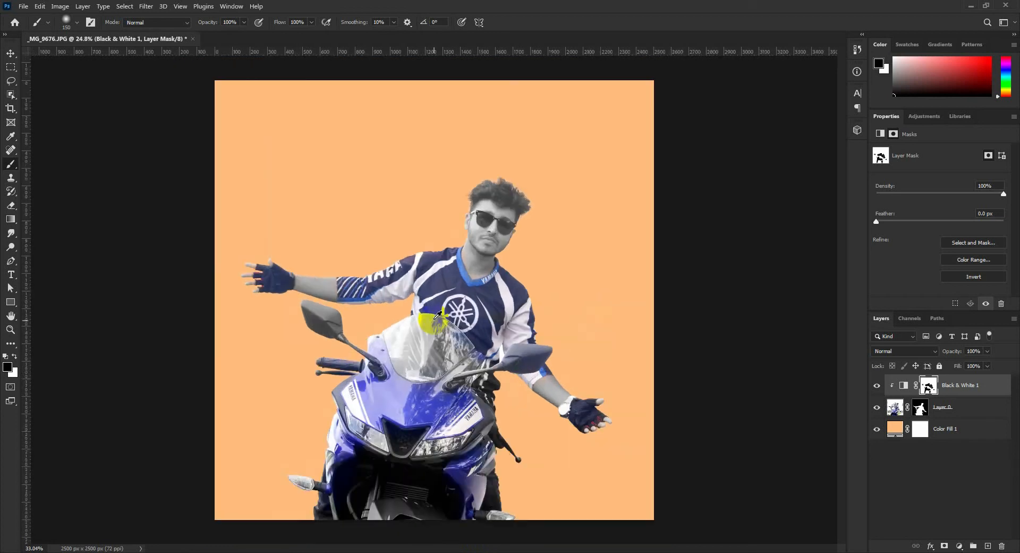
pyautogui.click(15, 358)
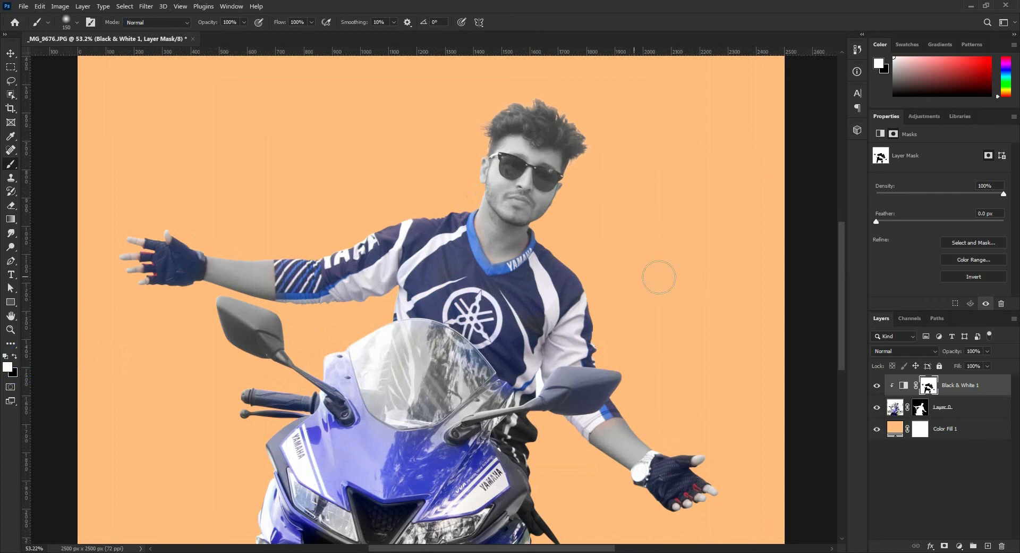
pyautogui.moveTo(491, 259); pyautogui.dragTo(484, 237)
pyautogui.scroll(-3, 596, 313)
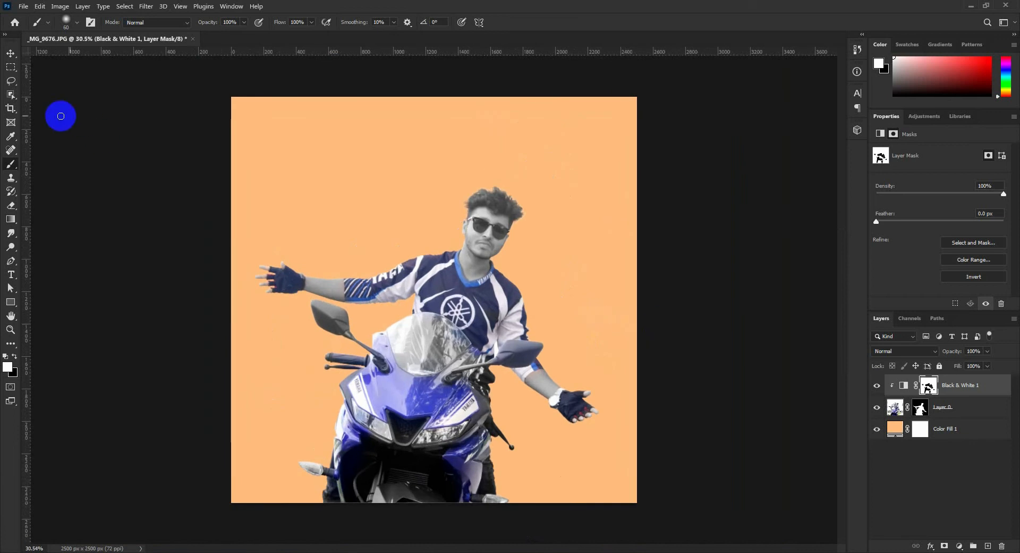
pyautogui.click(11, 53)
pyautogui.click(972, 408)
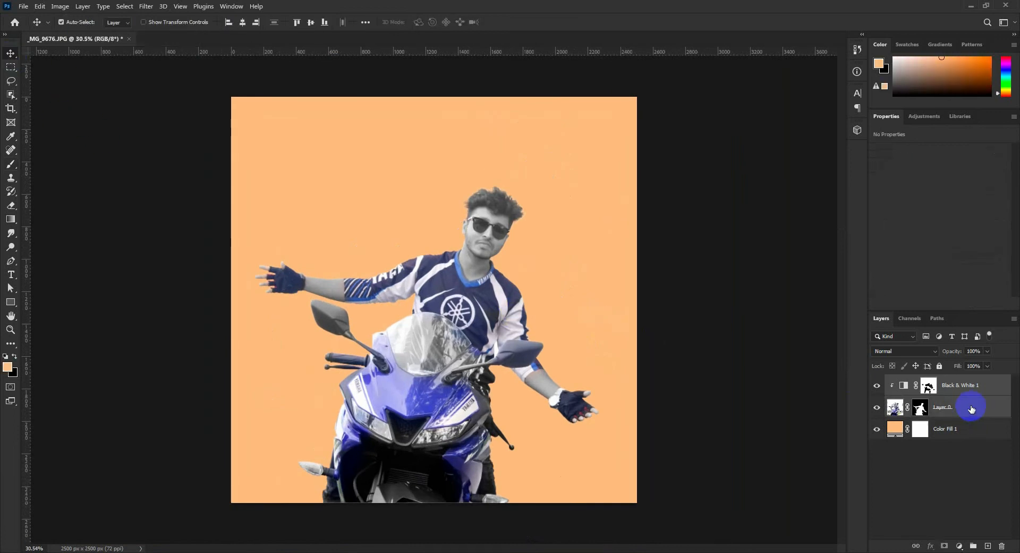
pyautogui.hotkey('ctrl', 't')
pyautogui.moveTo(647, 98); pyautogui.dragTo(698, 67)
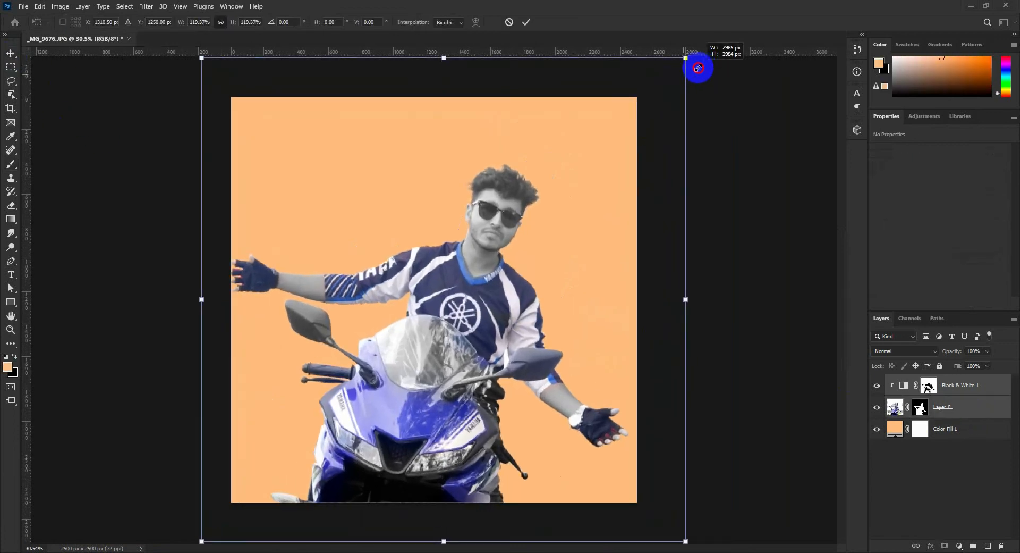
pyautogui.moveTo(719, 276); pyautogui.dragTo(718, 256)
pyautogui.moveTo(584, 324); pyautogui.dragTo(576, 305)
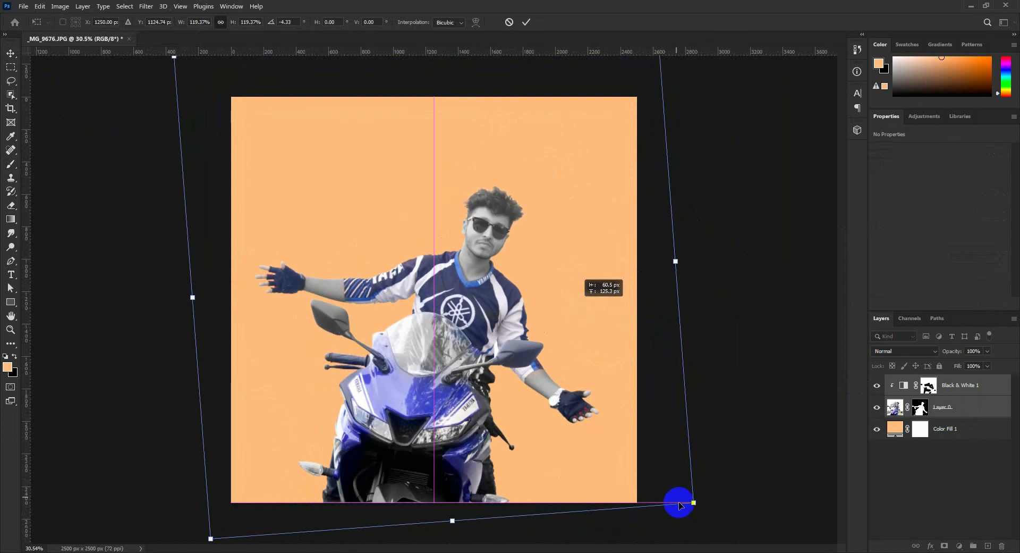
pyautogui.click(509, 21)
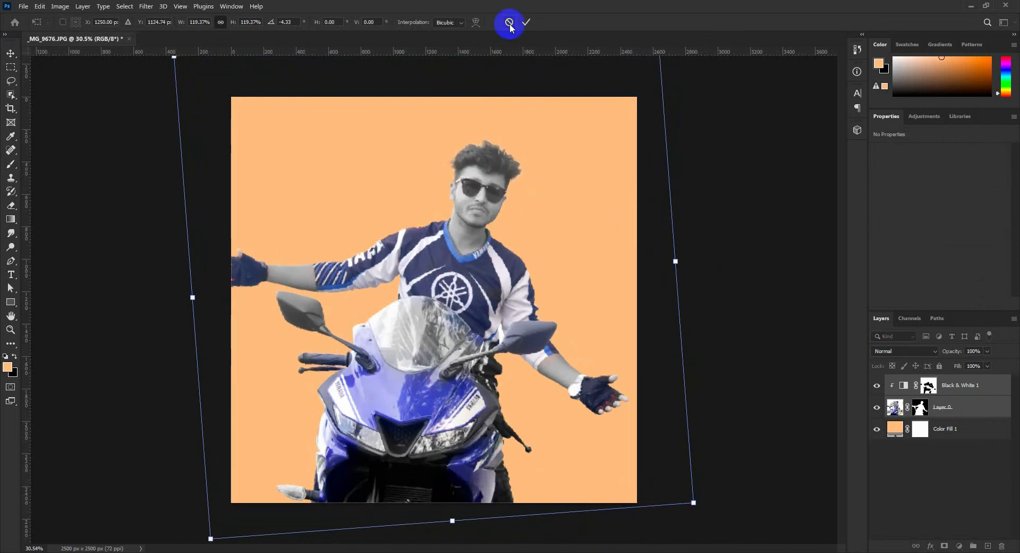
pyautogui.click(502, 221)
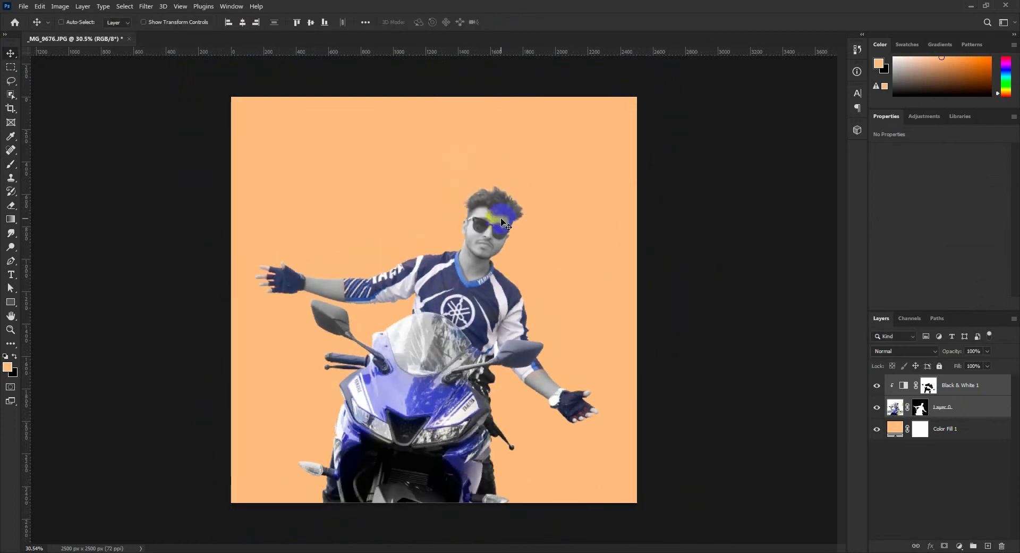
# Step: Add a clipped layer above the cutout and paint over the hair edges with dark grey sampled from the hair at 20% brush opacity
pyautogui.click(975, 410)
pyautogui.click(988, 546)
pyautogui.scroll(3, 526, 175)
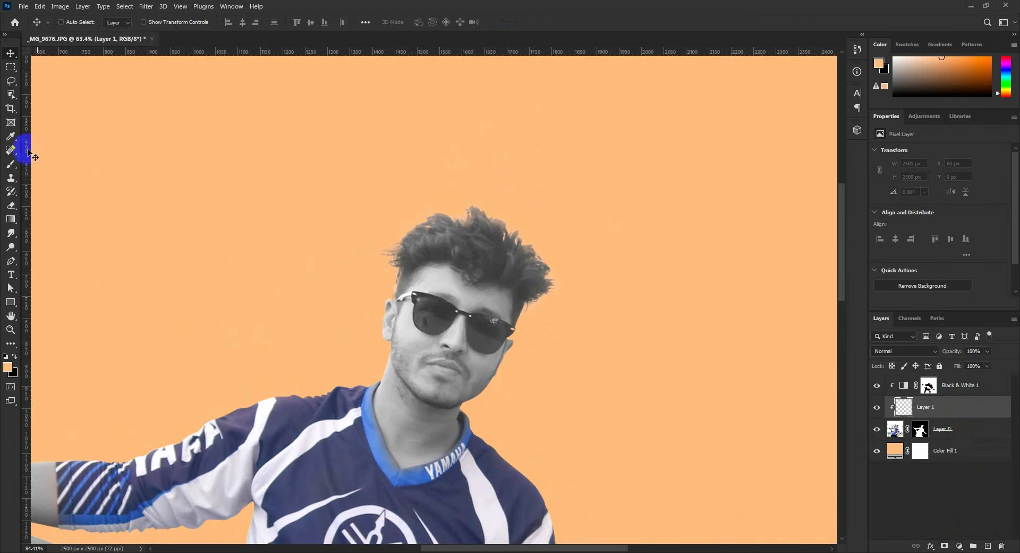
pyautogui.click(10, 136)
pyautogui.click(493, 274)
pyautogui.click(10, 164)
pyautogui.moveTo(399, 272)
pyautogui.mouseDown()
pyautogui.moveTo(399, 248)
pyautogui.moveTo(390, 256)
pyautogui.moveTo(449, 220)
pyautogui.moveTo(542, 271)
pyautogui.moveTo(531, 309)
pyautogui.moveTo(496, 216)
pyautogui.moveTo(396, 230)
pyautogui.mouseUp()
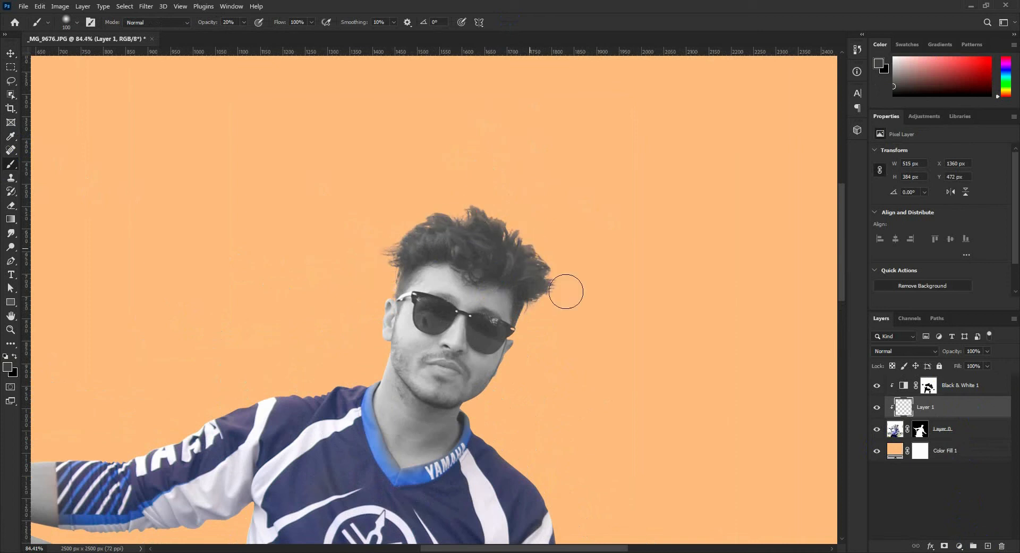
pyautogui.click(9, 53)
pyautogui.scroll(-7, 565, 299)
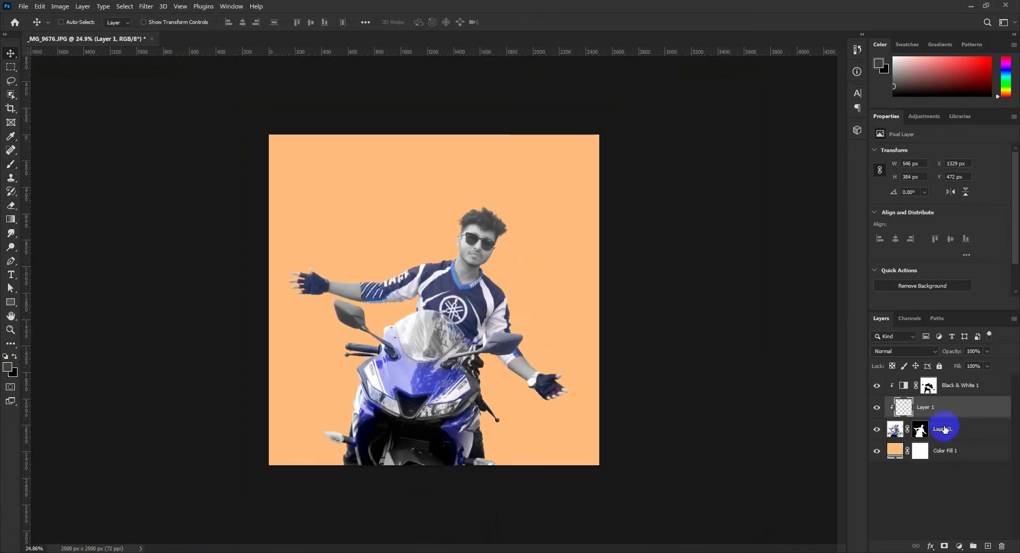
# Step: Add a clipped Brightness/Contrast adjustment directly above the cutout layer with brightness -9 and contrast 54
pyautogui.click(965, 388)
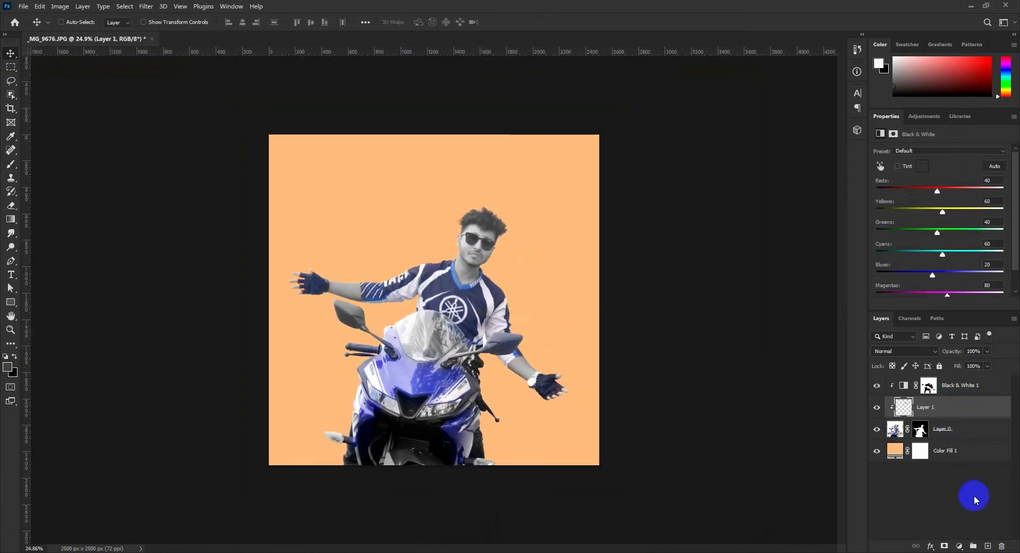
pyautogui.click(950, 431)
pyautogui.click(959, 545)
pyautogui.click(967, 416)
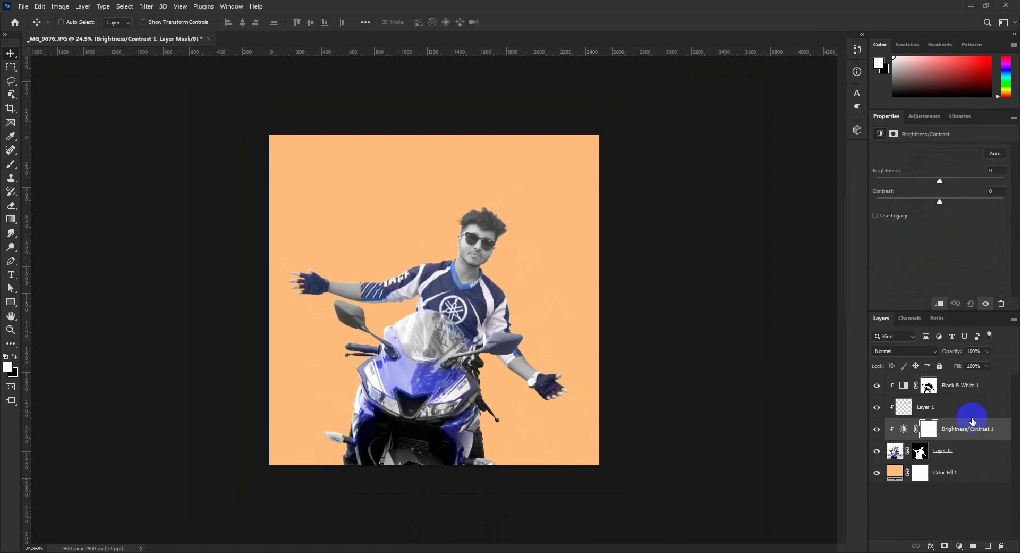
pyautogui.moveTo(942, 202); pyautogui.dragTo(963, 203)
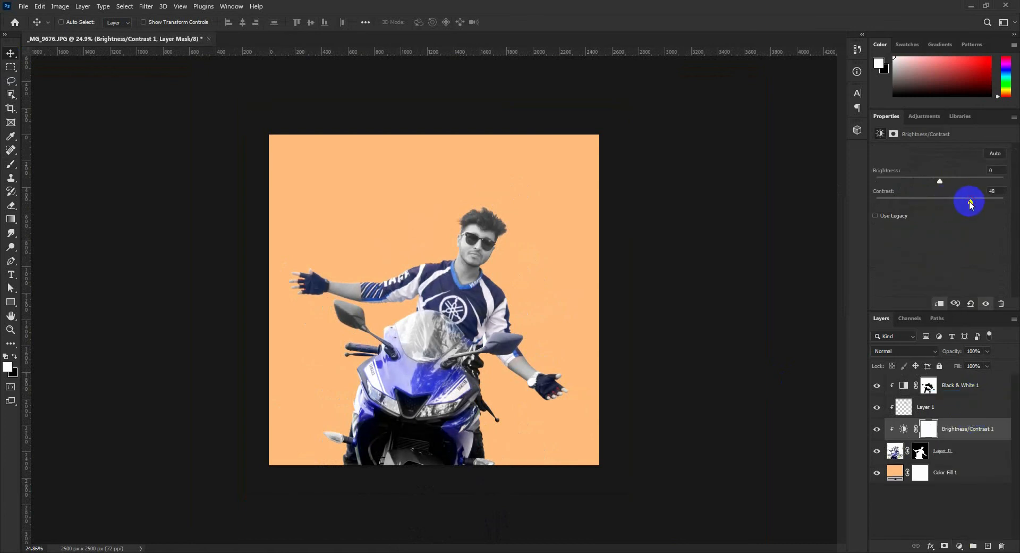
pyautogui.moveTo(941, 183); pyautogui.dragTo(938, 183)
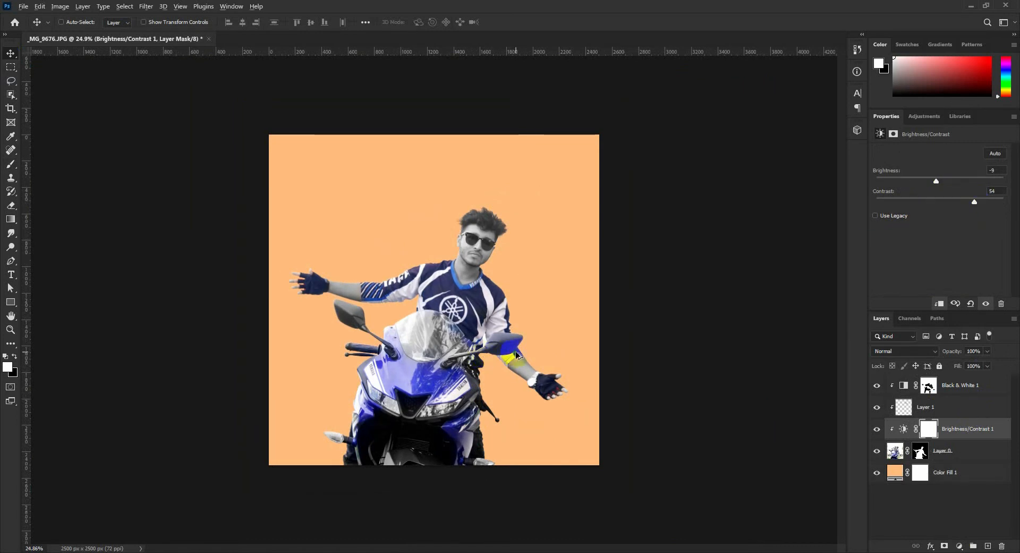
pyautogui.scroll(2, 517, 355)
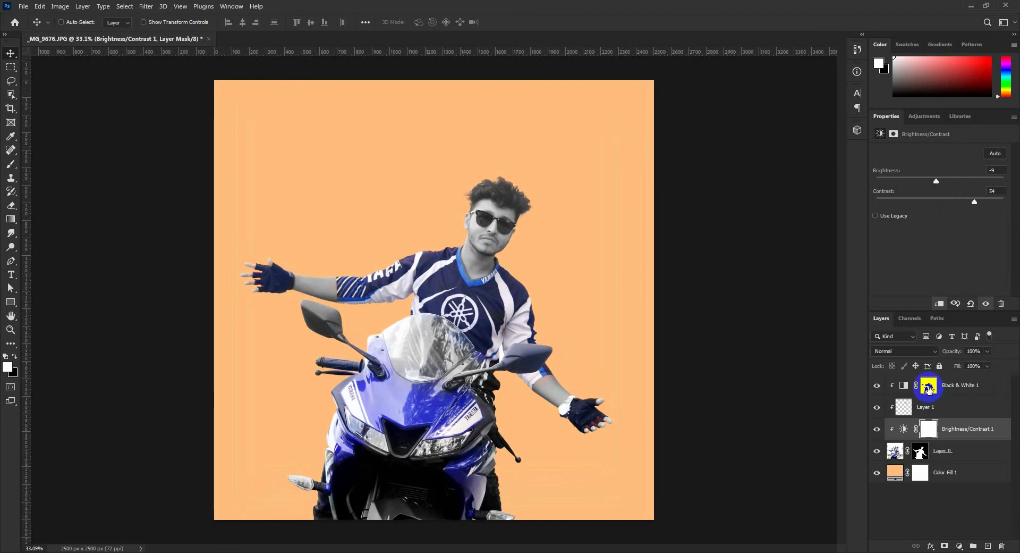
pyautogui.click(928, 388)
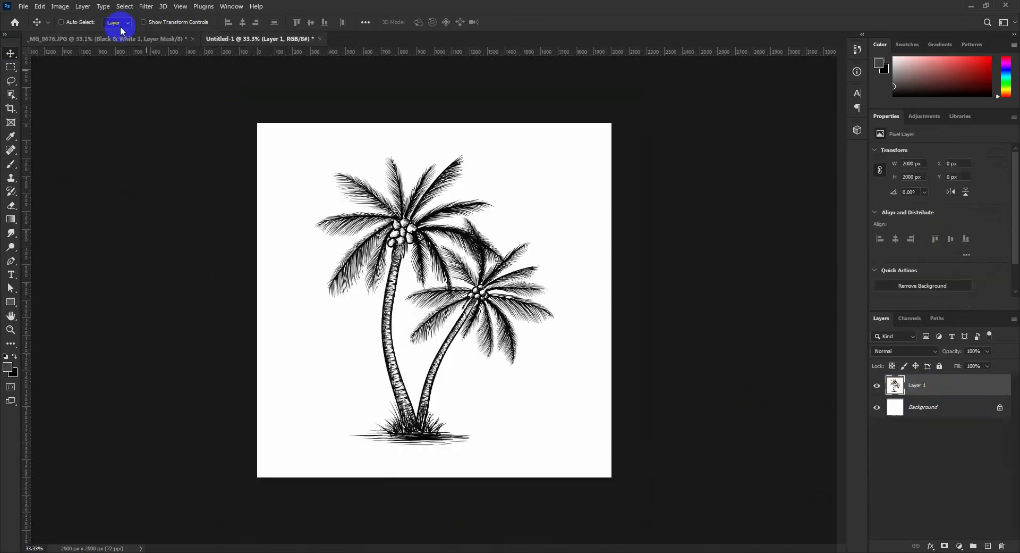
# Step: Define the palm tree drawing as a new brush preset with the default name and activate the Brush tool
pyautogui.click(40, 5)
pyautogui.click(87, 293)
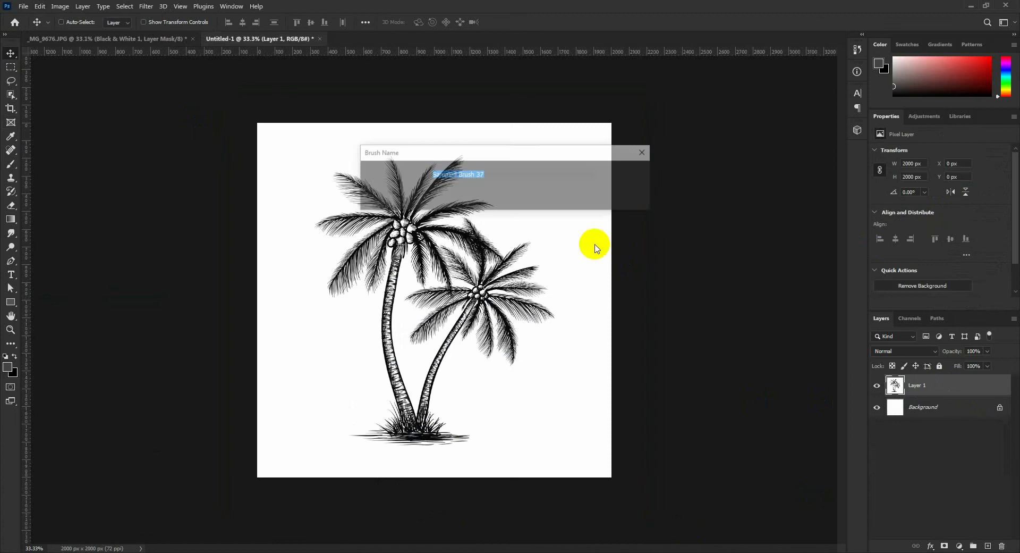
pyautogui.click(615, 175)
pyautogui.press('b')
# Step: Return to the portrait document and add an empty layer directly above the Color Fill 1 layer
pyautogui.click(162, 38)
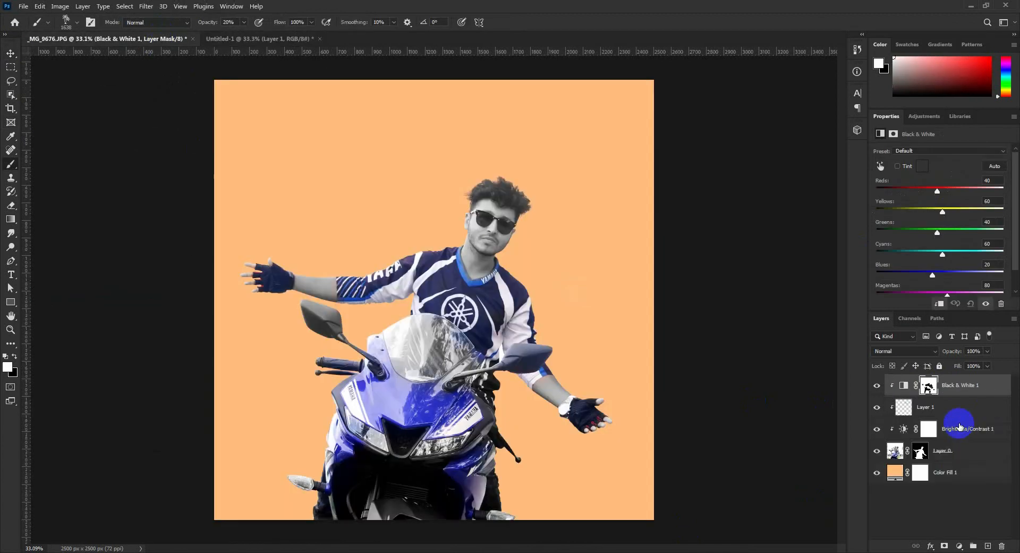
pyautogui.click(946, 471)
pyautogui.click(988, 545)
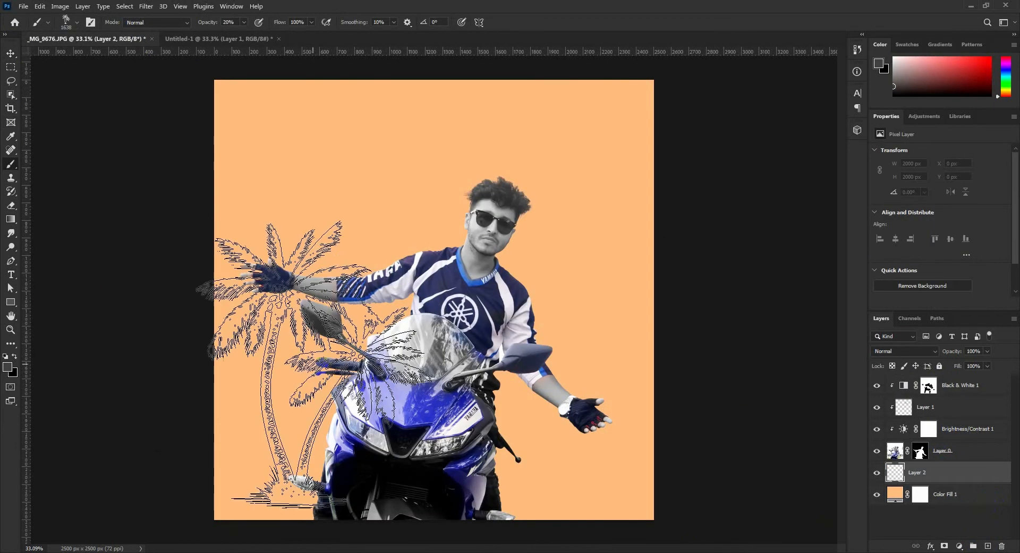
# Step: Set the foreground colour to a bright red-orange with hue 10 for the brush
pyautogui.click(7, 367)
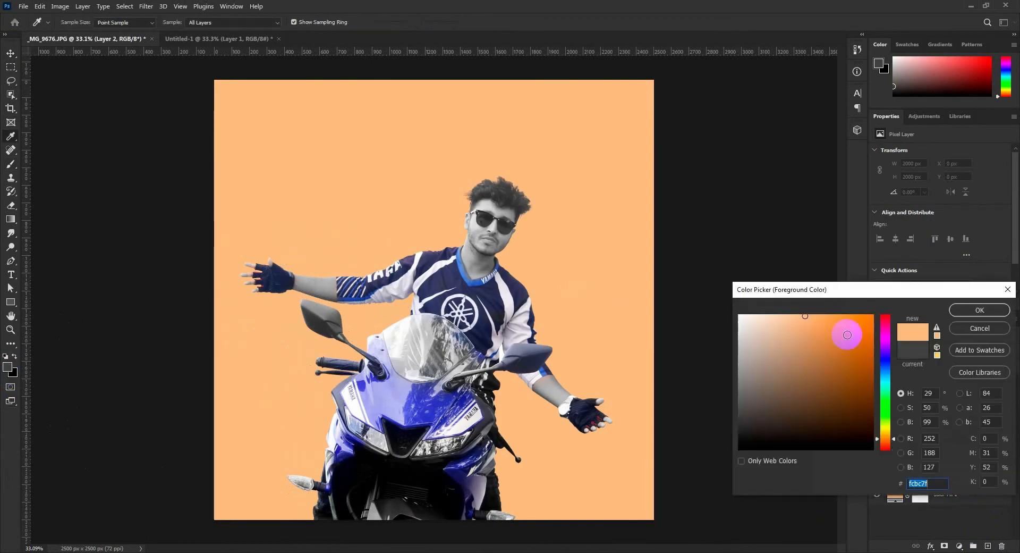
pyautogui.moveTo(865, 346); pyautogui.dragTo(853, 319)
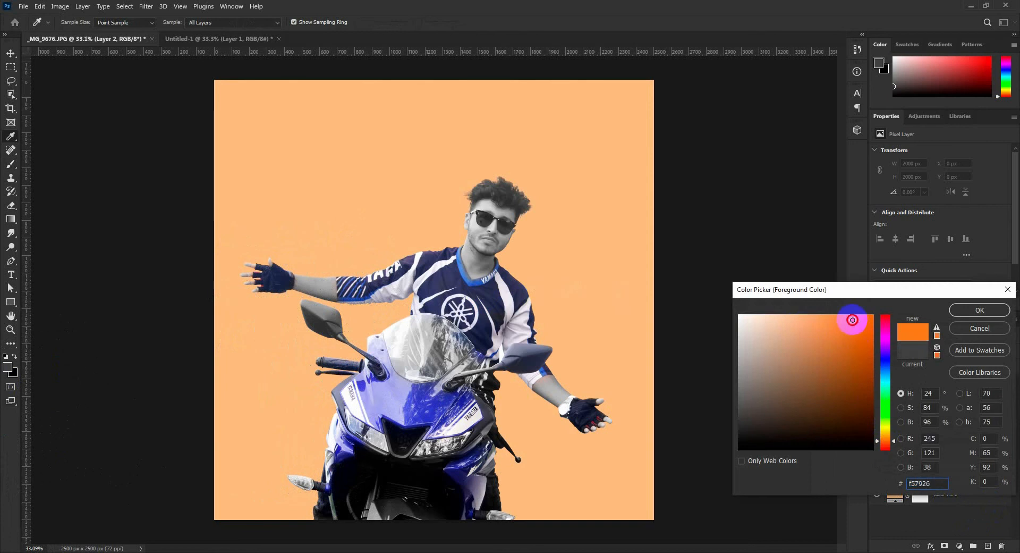
pyautogui.click(885, 445)
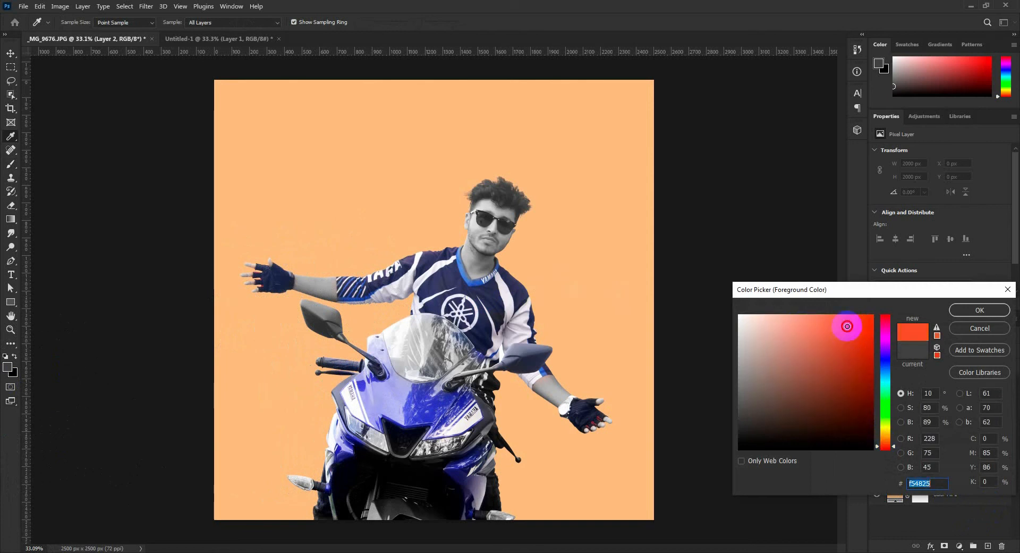
pyautogui.click(846, 314)
pyautogui.click(980, 310)
pyautogui.press('b')
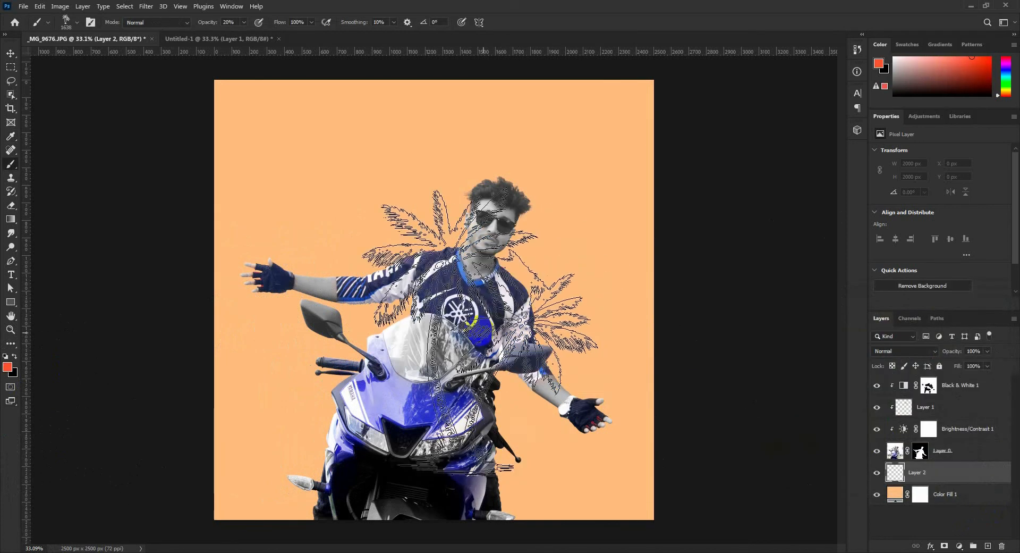
# Step: Stamp the palm tree brush once behind the rider on the new layer at 100% brush opacity
pyautogui.click(398, 302)
pyautogui.hotkey('ctrl', 'z')
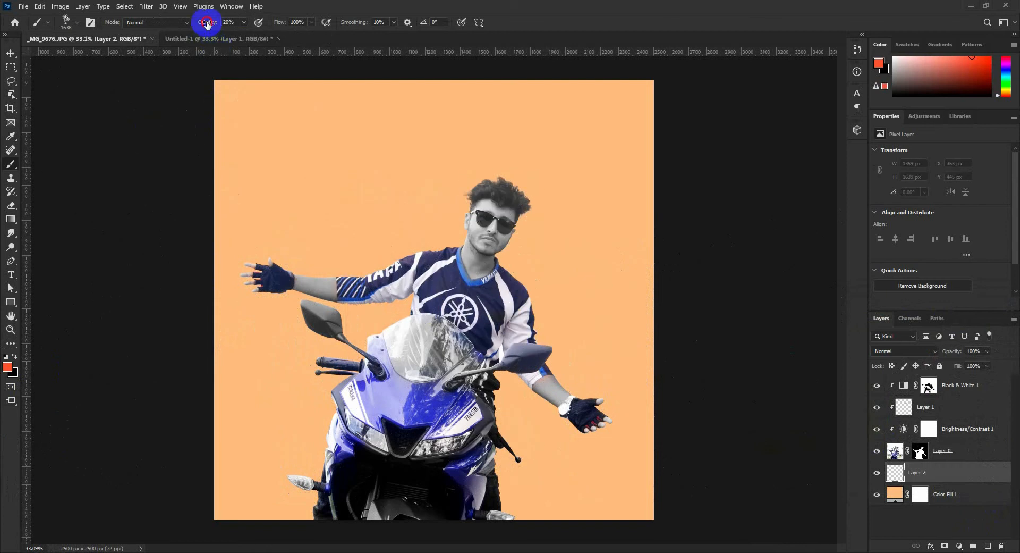
pyautogui.moveTo(207, 23); pyautogui.dragTo(372, 31)
pyautogui.click(398, 278)
pyautogui.scroll(-3, 558, 342)
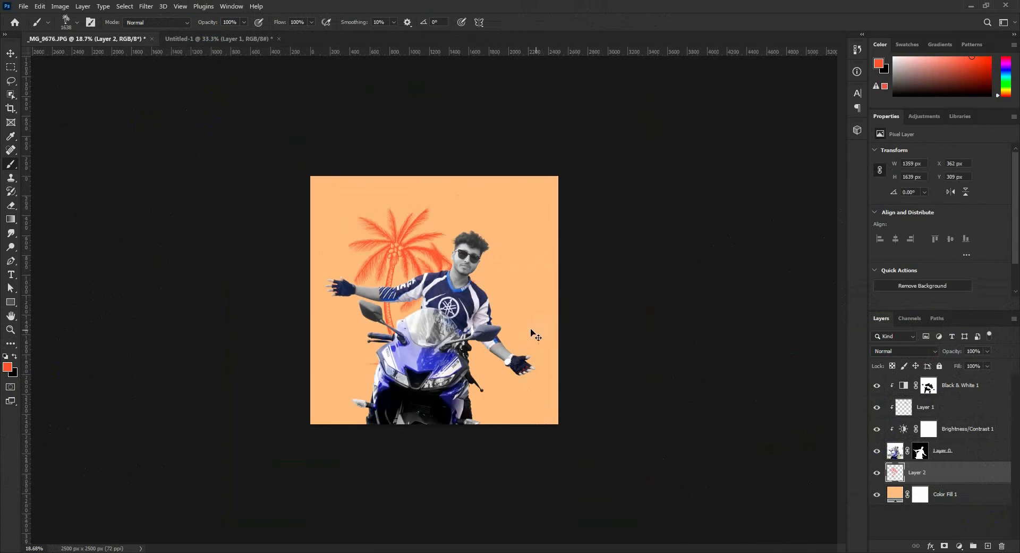
# Step: Scale the palm tree layer to about 176.5% and centre it horizontally behind the rider so it nearly spans the canvas width
pyautogui.hotkey('ctrl', 't')
pyautogui.moveTo(480, 208); pyautogui.dragTo(547, 114)
pyautogui.moveTo(474, 276); pyautogui.dragTo(477, 324)
pyautogui.moveTo(557, 512); pyautogui.dragTo(535, 441)
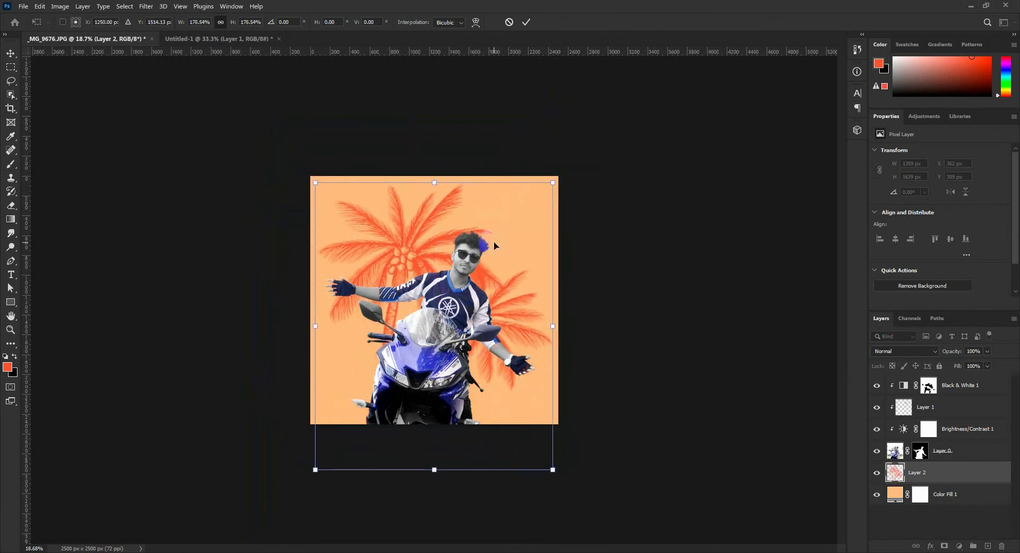
pyautogui.press('Return')
pyautogui.press('b')
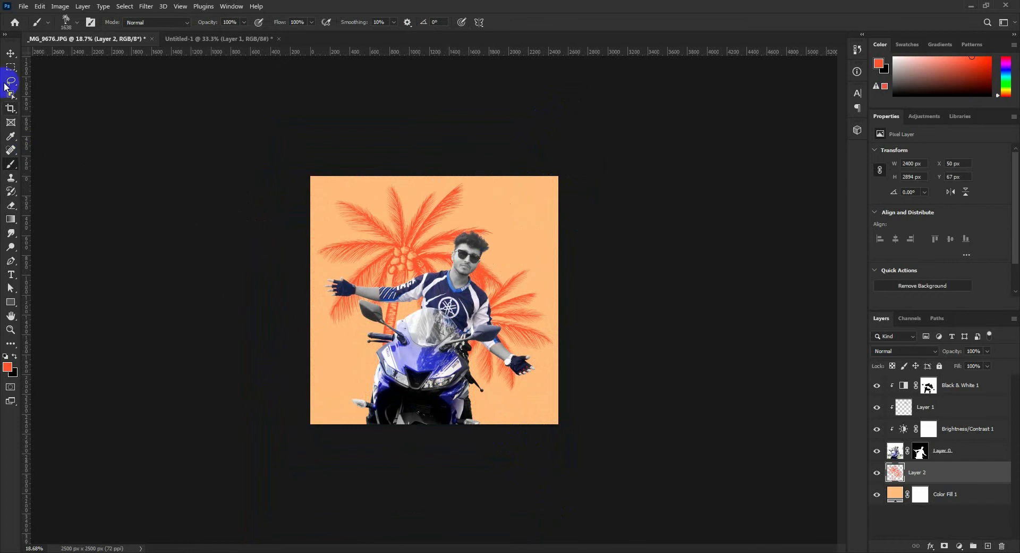
pyautogui.click(11, 67)
pyautogui.moveTo(466, 299); pyautogui.dragTo(489, 378)
pyautogui.hotkey('ctrl', 'd')
pyautogui.click(10, 53)
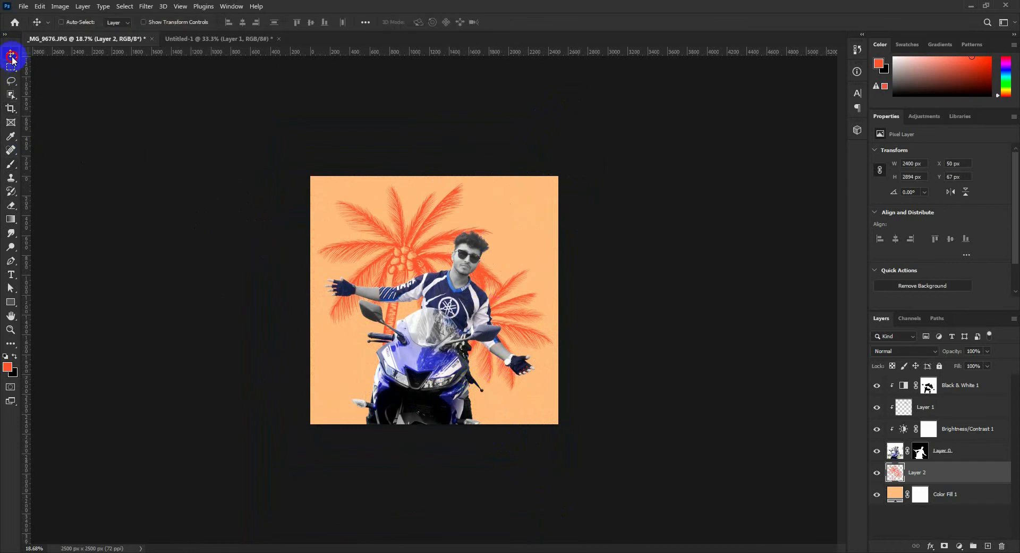
# Step: Sample a light red-orange from the palm tree as the foreground colour and clear the existing palm from Layer 2
pyautogui.moveTo(433, 235); pyautogui.dragTo(407, 288)
pyautogui.scroll(3, 386, 283)
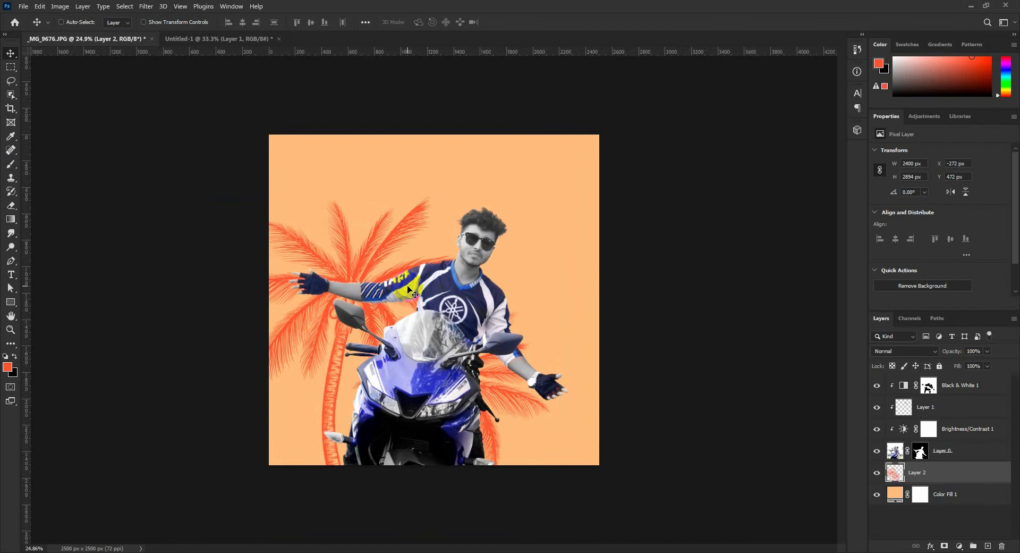
pyautogui.click(11, 138)
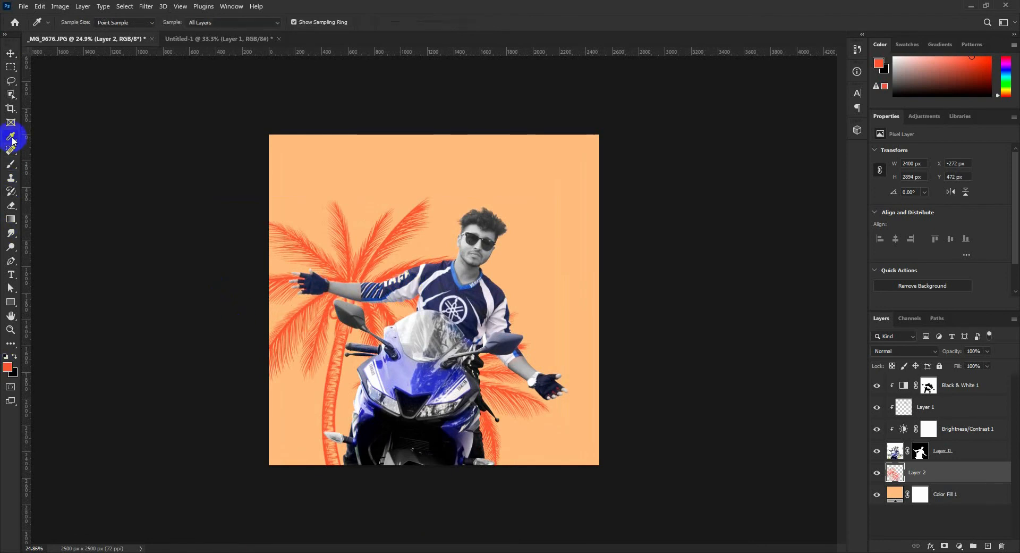
pyautogui.click(347, 340)
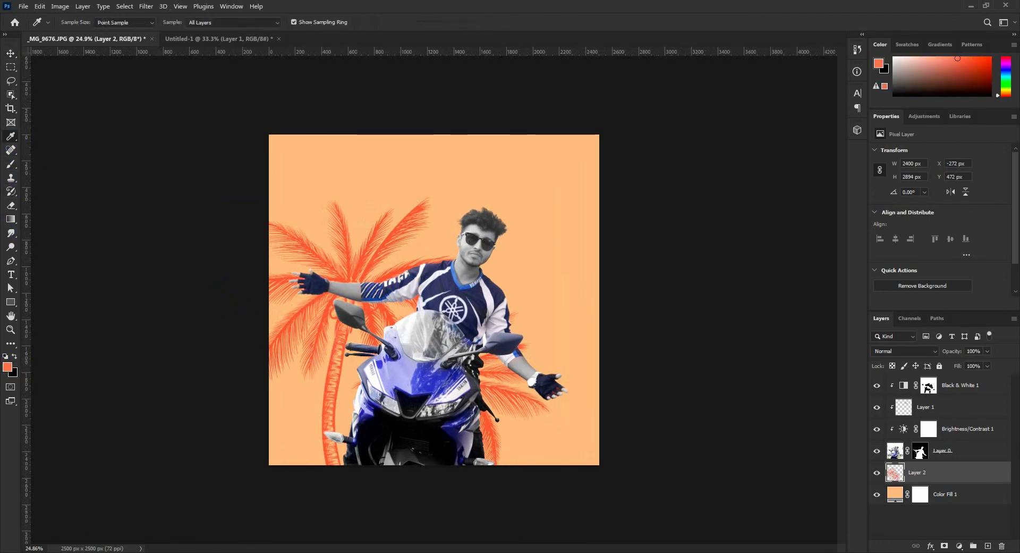
pyautogui.hotkey('ctrl', 'z')
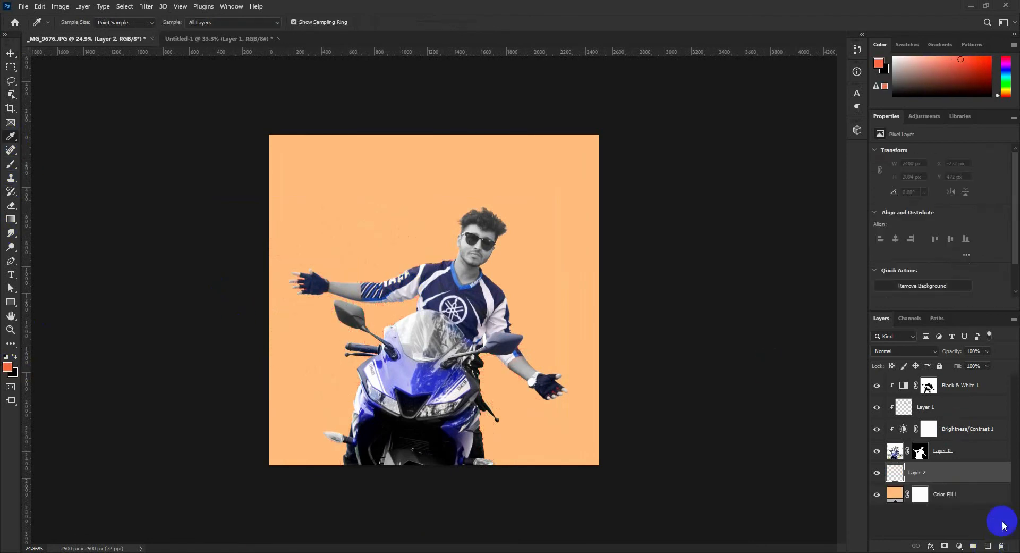
# Step: Stamp the palm tree brush at 2200 px on Layer 2, behind the rider's outstretched arm and the motorcycle
pyautogui.click(12, 163)
pyautogui.click(379, 375)
pyautogui.press(']')
pyautogui.press(']')
pyautogui.press(']')
pyautogui.press(']')
pyautogui.press(']')
pyautogui.press(']')
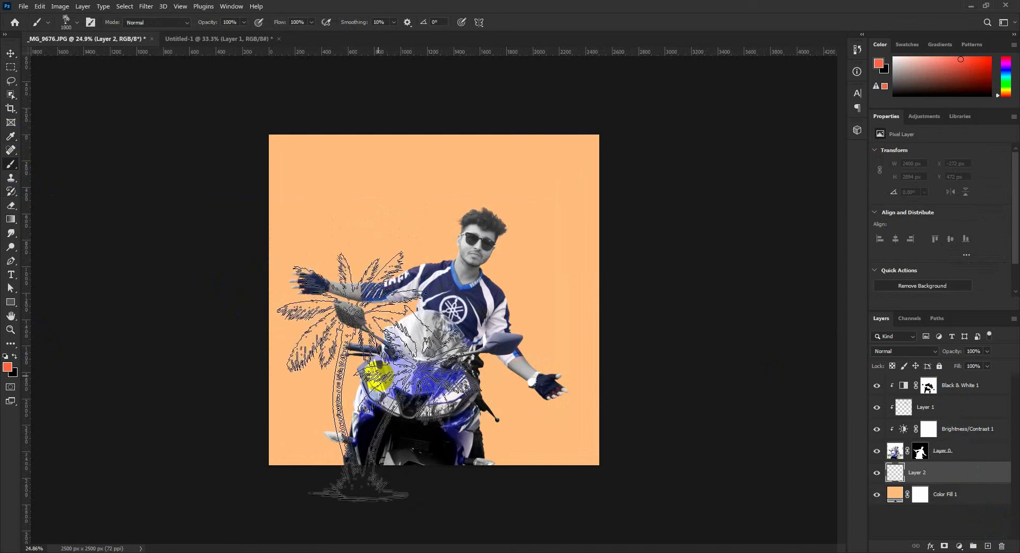
pyautogui.click(374, 366)
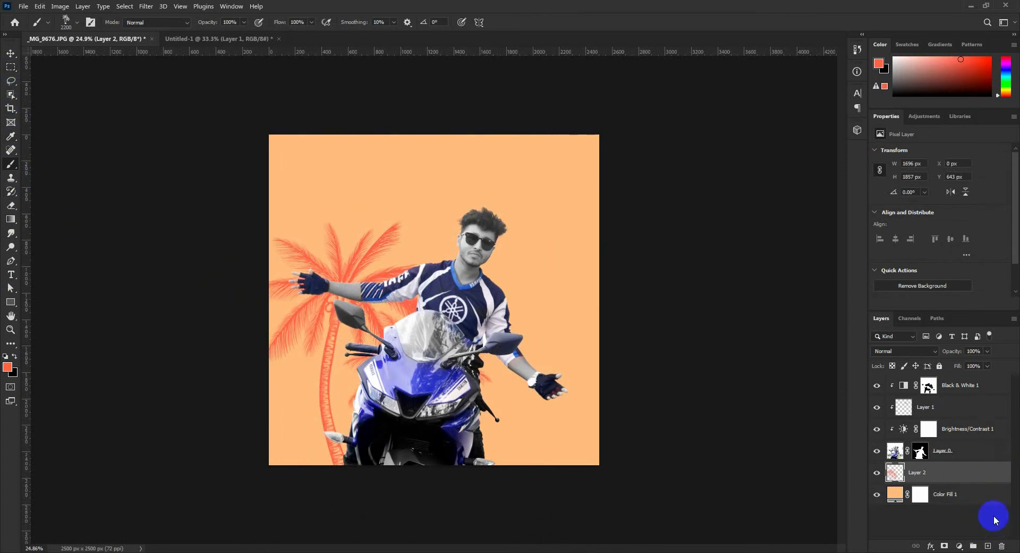
# Step: Add an empty layer above the palm tree layer and switch to a soft round brush sized 2500 px
pyautogui.click(987, 546)
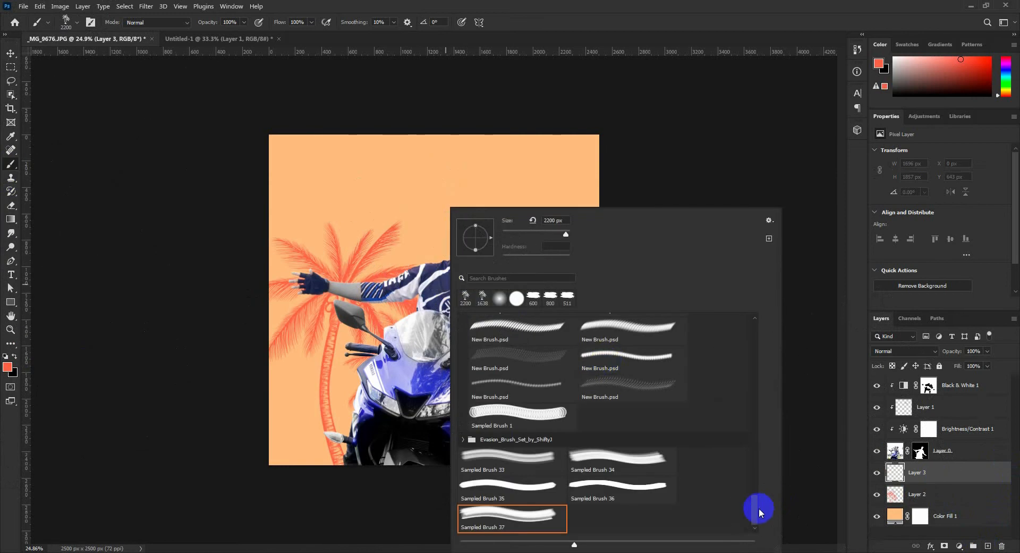
pyautogui.moveTo(757, 510); pyautogui.dragTo(749, 324)
pyautogui.doubleClick(493, 341)
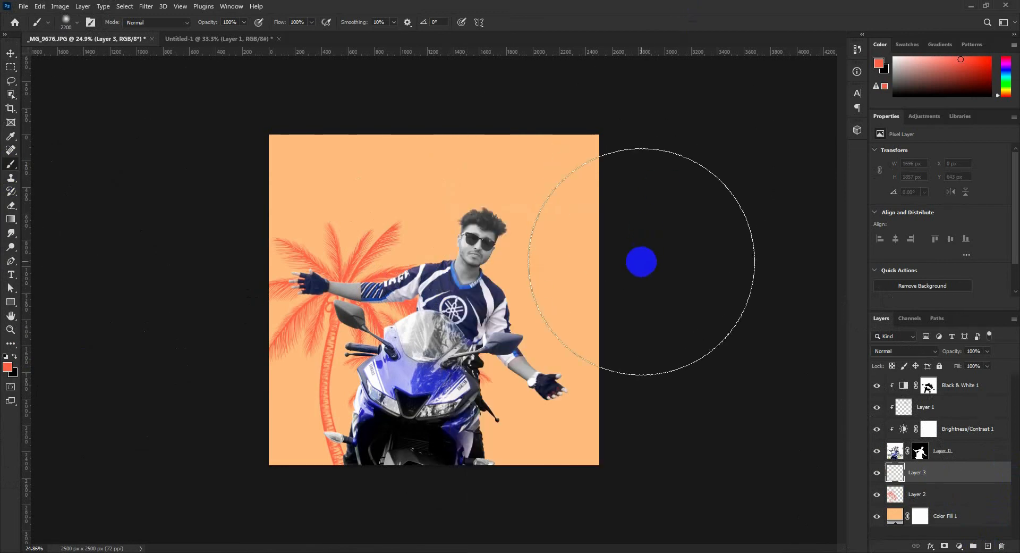
pyautogui.press(']')
pyautogui.press(']')
pyautogui.press(']')
# Step: Dab soft white glows at the background's upper edge and behind the motorcycle on Layer 3, and set its opacity to 62%
pyautogui.click(375, 147)
pyautogui.hotkey('ctrl', 'z')
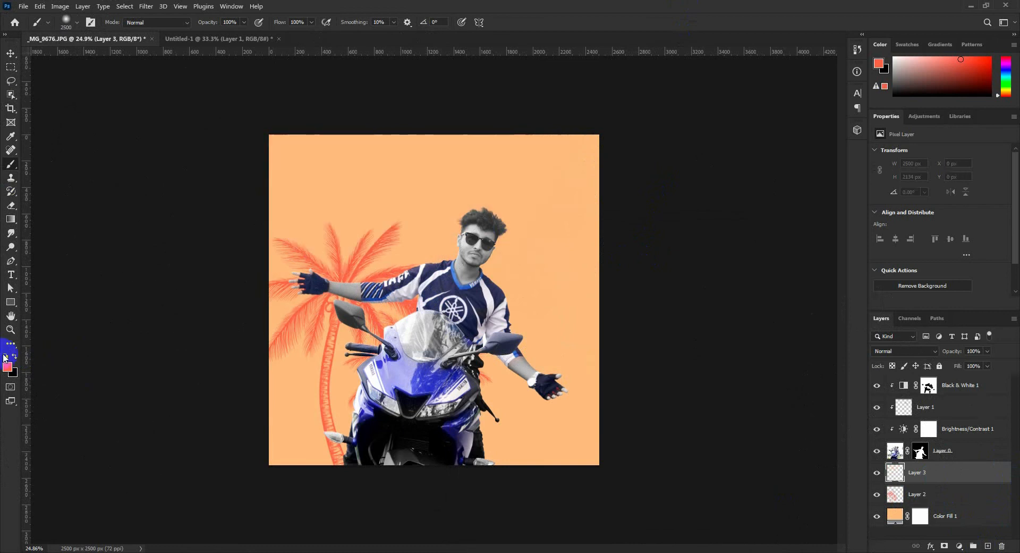
pyautogui.click(5, 355)
pyautogui.click(15, 356)
pyautogui.click(385, 73)
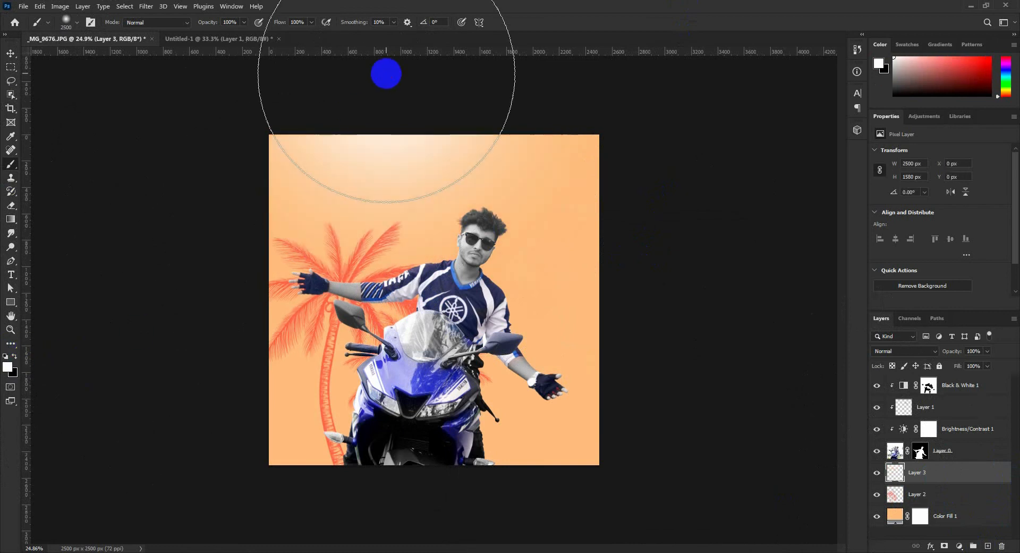
pyautogui.click(487, 489)
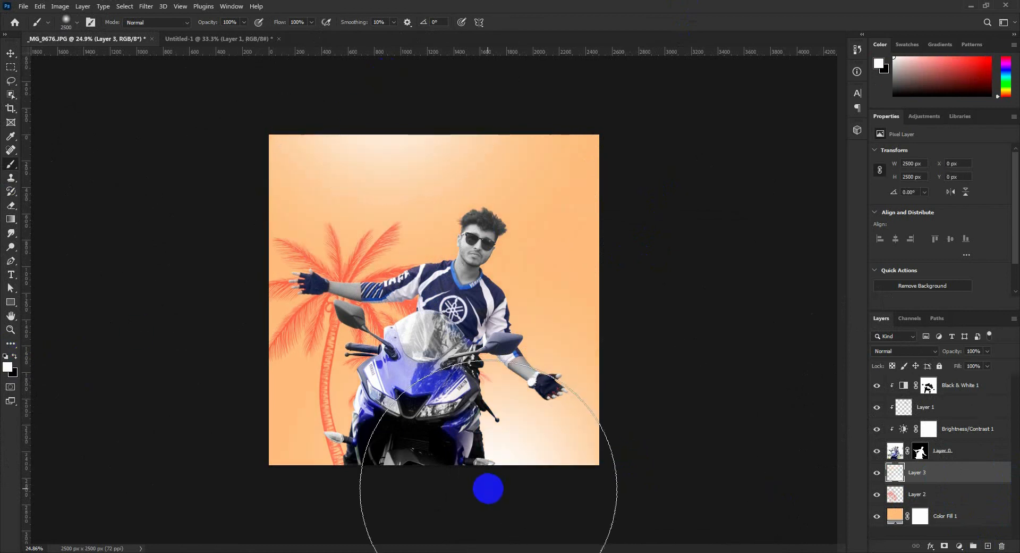
pyautogui.hotkey('ctrl', 'z')
pyautogui.click(421, 455)
pyautogui.click(11, 54)
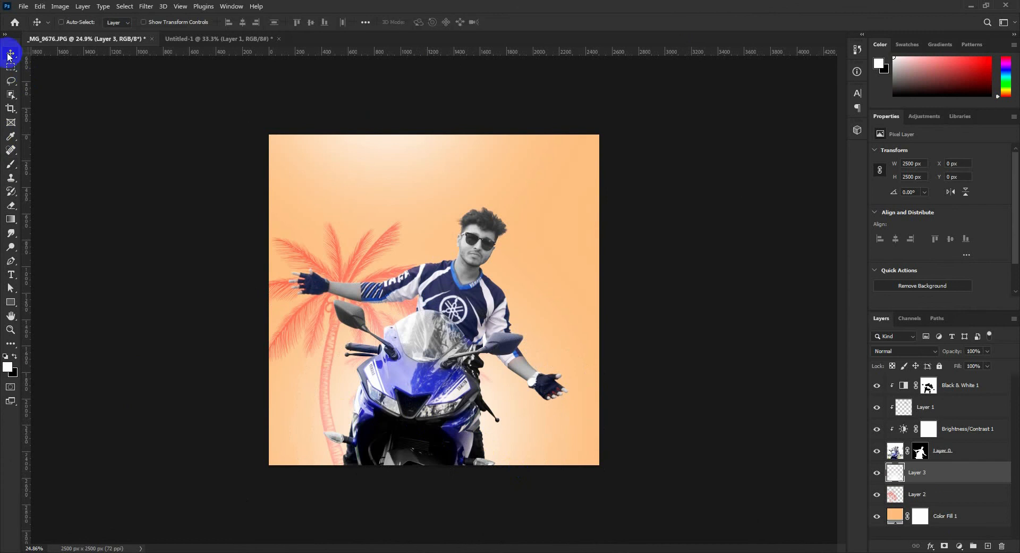
pyautogui.moveTo(940, 353); pyautogui.dragTo(936, 352)
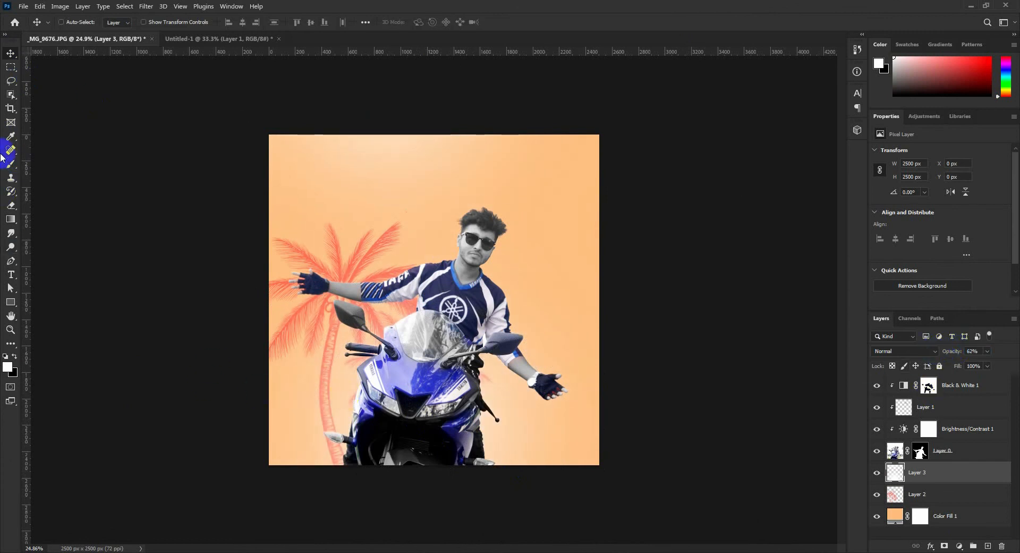
# Step: Set the foreground colour to a dark red, working from the palm tree's colour
pyautogui.click(11, 137)
pyautogui.click(334, 277)
pyautogui.click(334, 280)
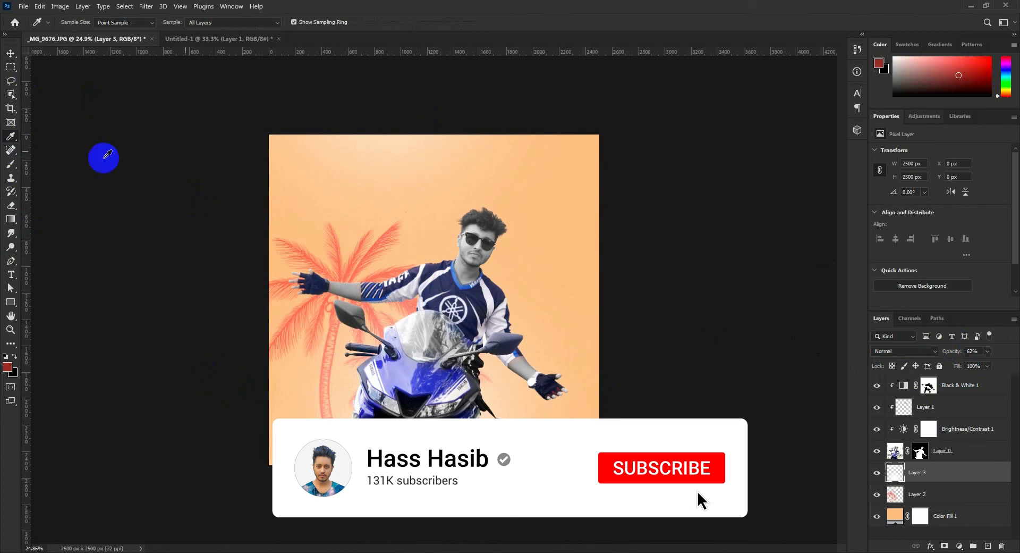
pyautogui.click(11, 164)
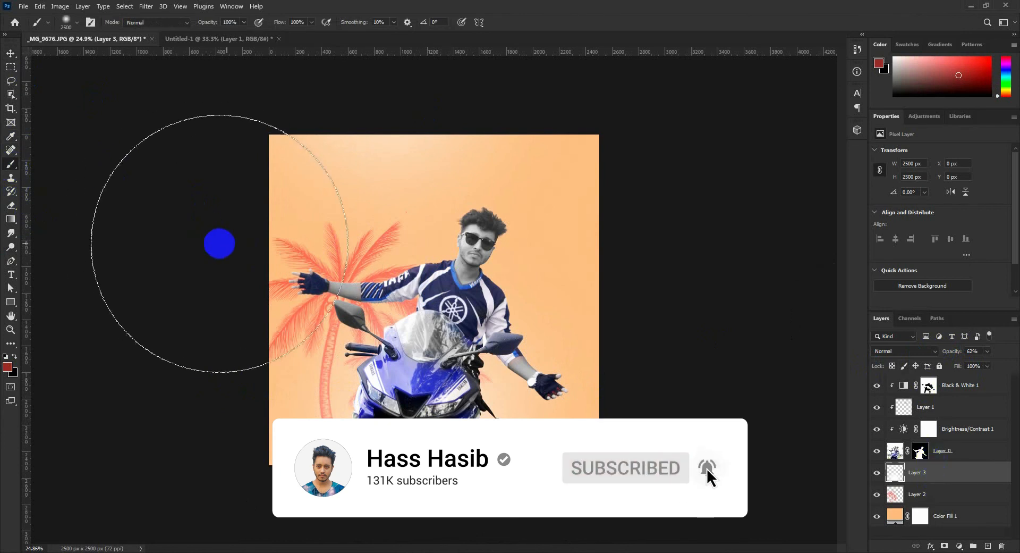
# Step: Add a dark red text line reading "JESSBIKER" above the rider's head
pyautogui.press('t')
pyautogui.click(379, 203)
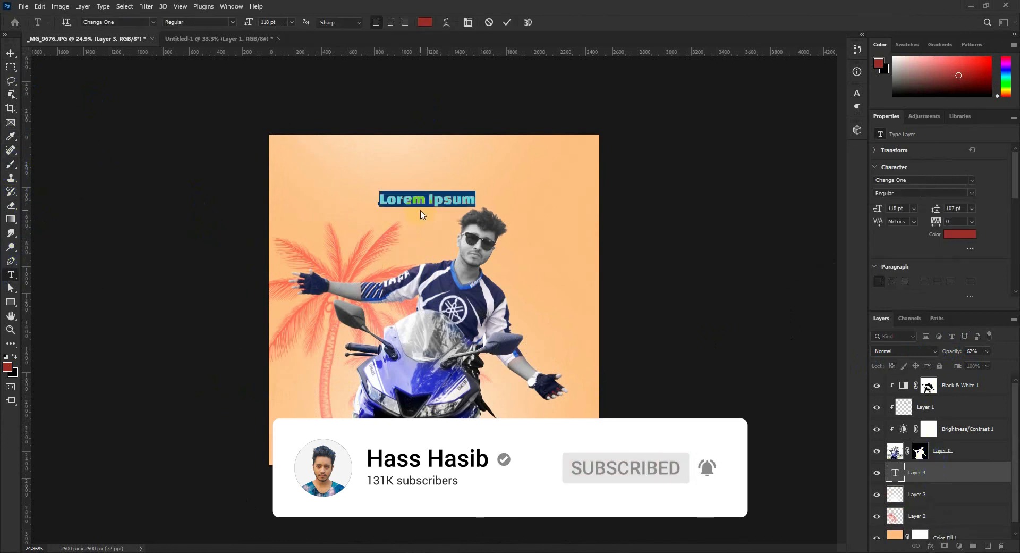
pyautogui.write('JESSBIKER')
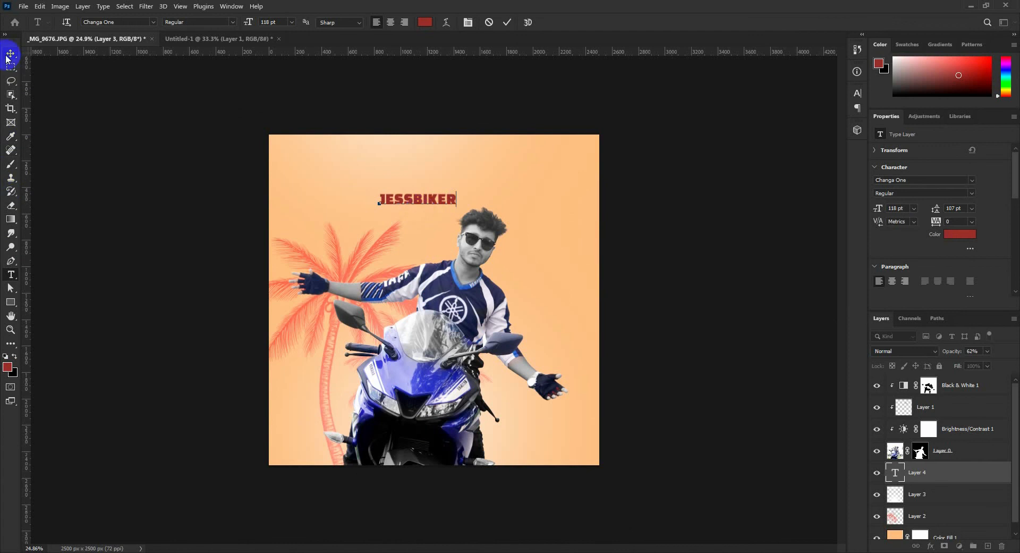
pyautogui.click(8, 57)
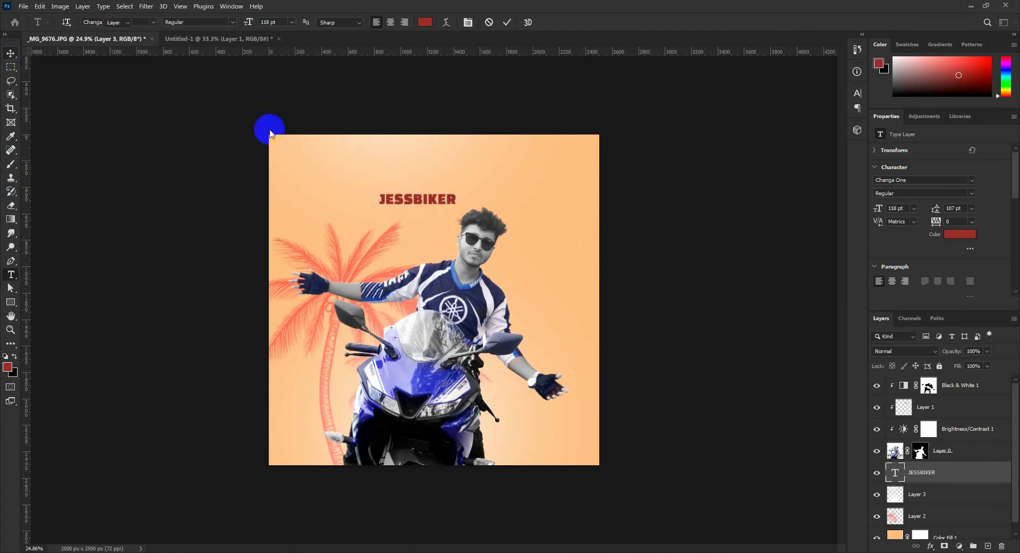
# Step: Duplicate the JESSBIKER text directly below itself and replace the copy's wording with the rider's name
pyautogui.scroll(4, 444, 188)
pyautogui.moveTo(443, 157); pyautogui.dragTo(443, 180)
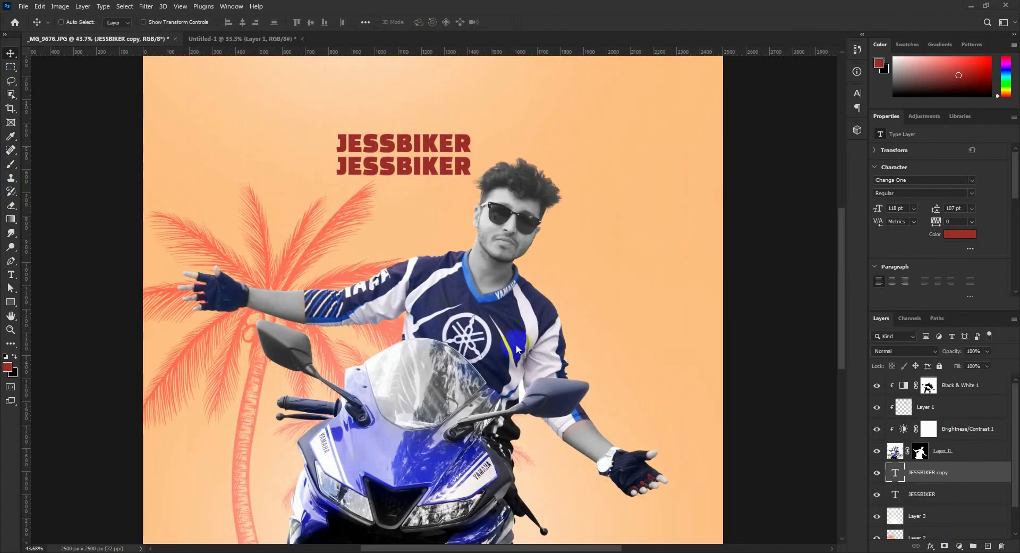
pyautogui.doubleClick(894, 472)
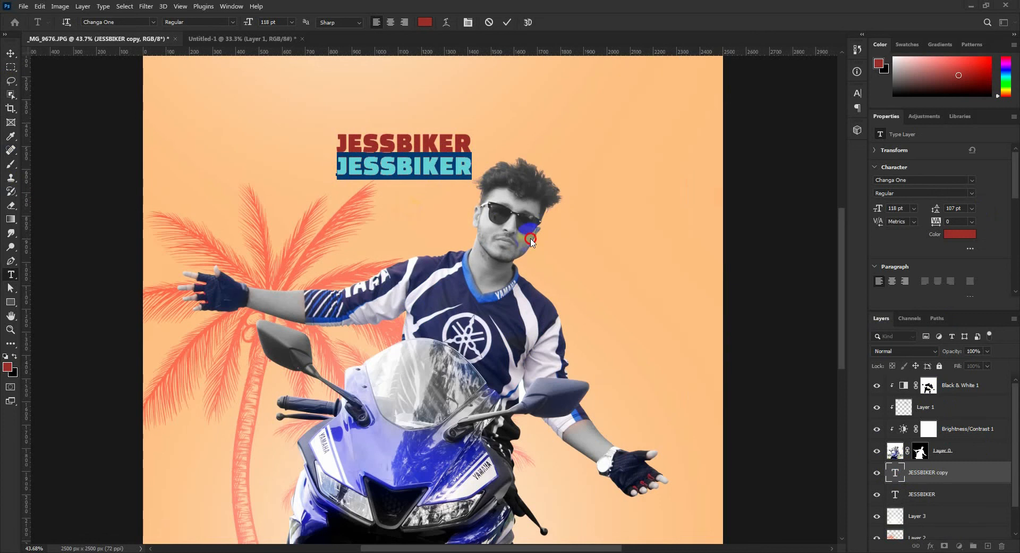
pyautogui.write('HASIB')
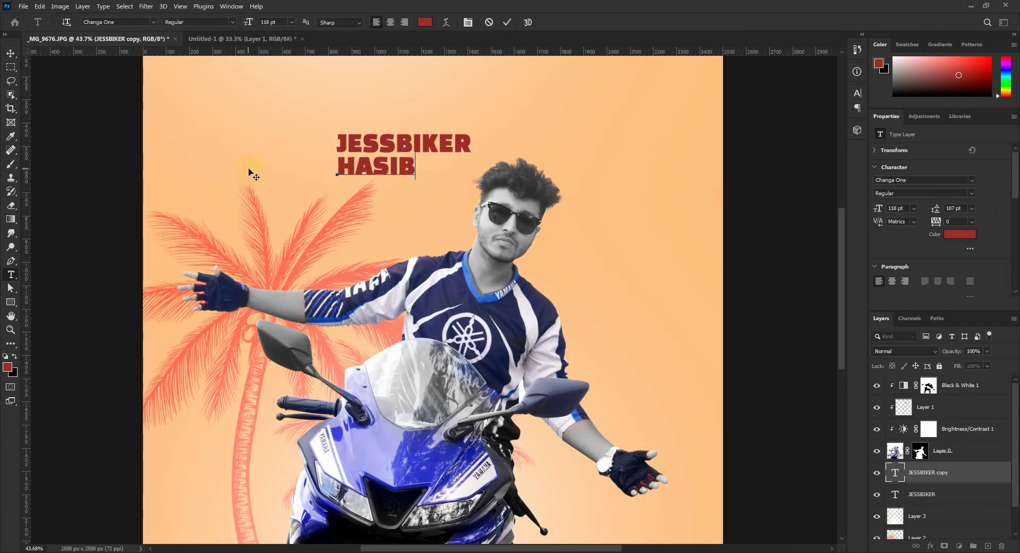
# Step: Set the name line's font size to 204 pt so it matches the width of the JESSBIKER line
pyautogui.hotkey('ctrl', 'a')
pyautogui.hotkey('shift', 'Up')
pyautogui.hotkey('shift', 'Up')
pyautogui.hotkey('shift', 'Up')
pyautogui.hotkey('shift', 'Up')
pyautogui.hotkey('shift', 'Up')
pyautogui.hotkey('shift', 'Up')
pyautogui.hotkey('shift', 'Up')
pyautogui.hotkey('shift', 'Up')
pyautogui.hotkey('shift', 'Up')
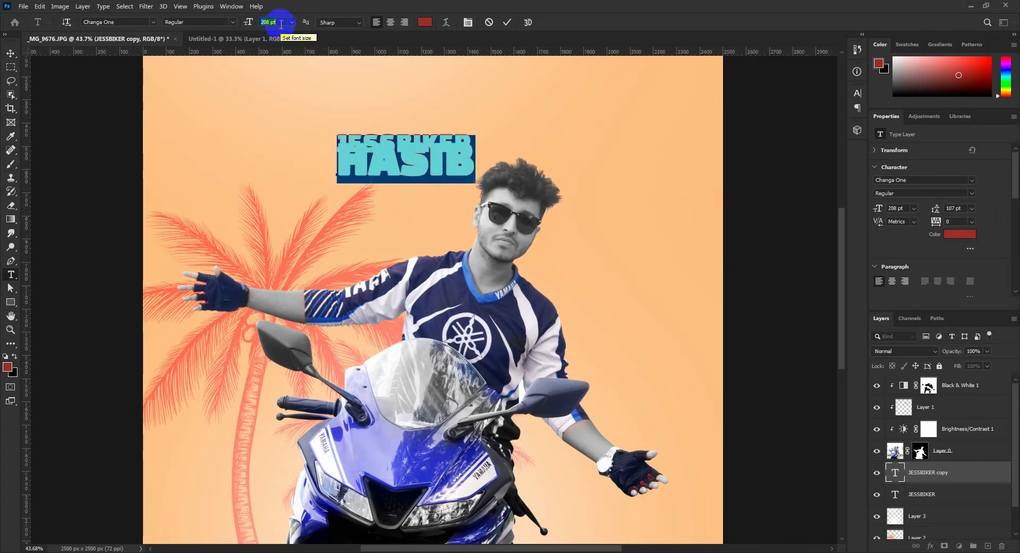
pyautogui.press('Down')
pyautogui.press('Down')
pyautogui.press('Down')
pyautogui.click(507, 22)
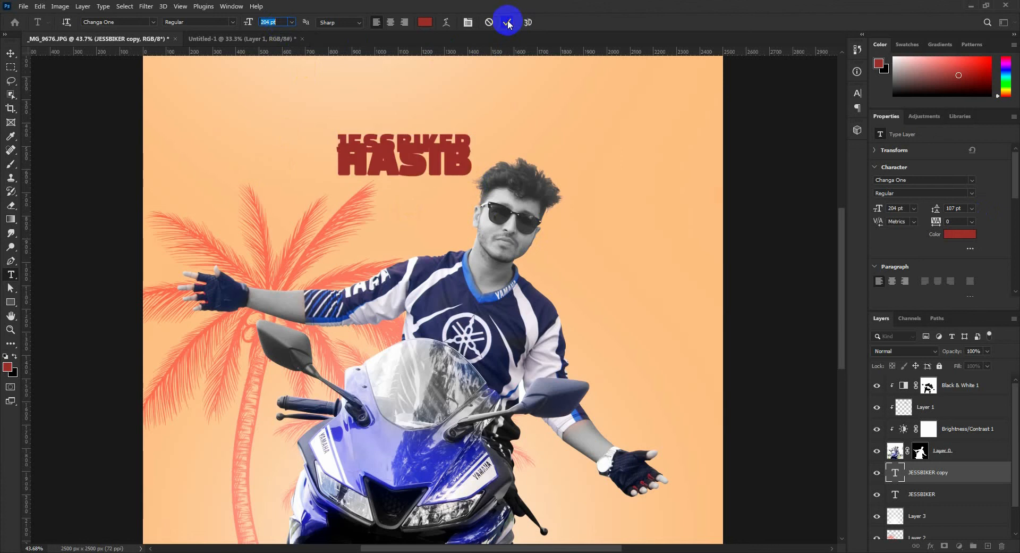
# Step: Nudge the name line down until it sits just clear of the JESSBIKER line
pyautogui.press('v')
pyautogui.hotkey('shift', 'Down')
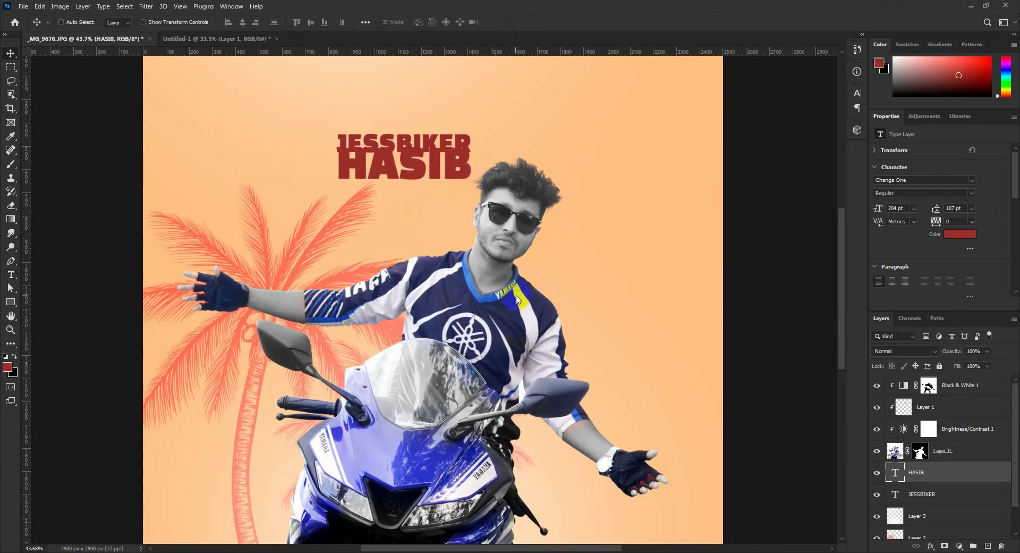
pyautogui.hotkey('shift', 'Down')
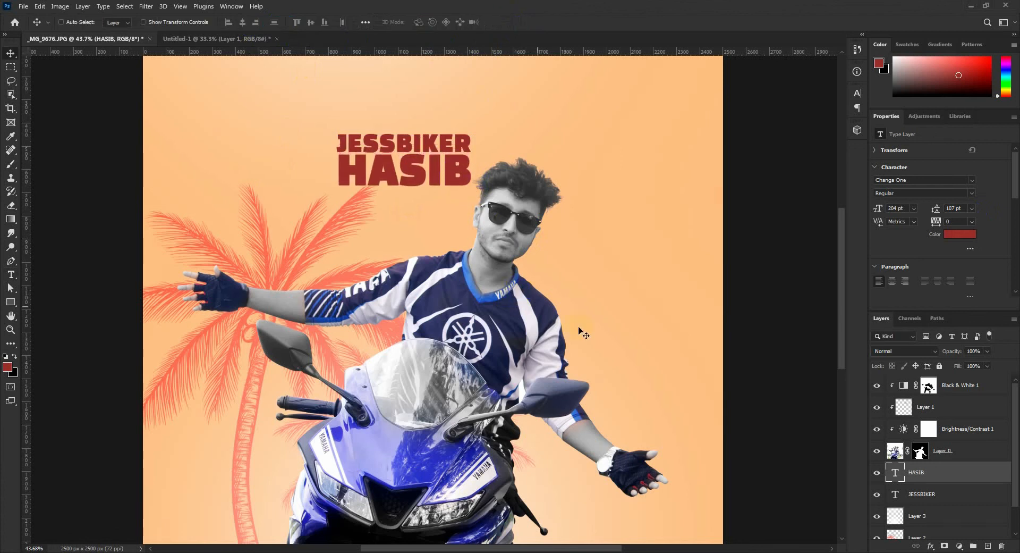
# Step: Scale both text layers together to about 313% width and 394% height, rotated -9.44° and skewed -7.96°, centred behind the rider
pyautogui.keyDown('shift'); pyautogui.click(931, 498); pyautogui.keyUp('shift')
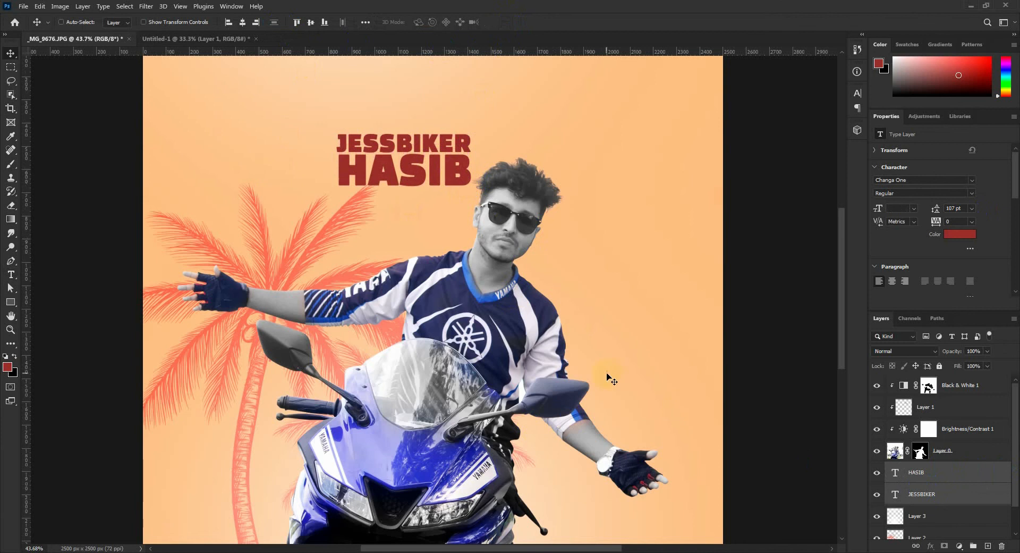
pyautogui.hotkey('ctrl', 't')
pyautogui.scroll(-3, 461, 234)
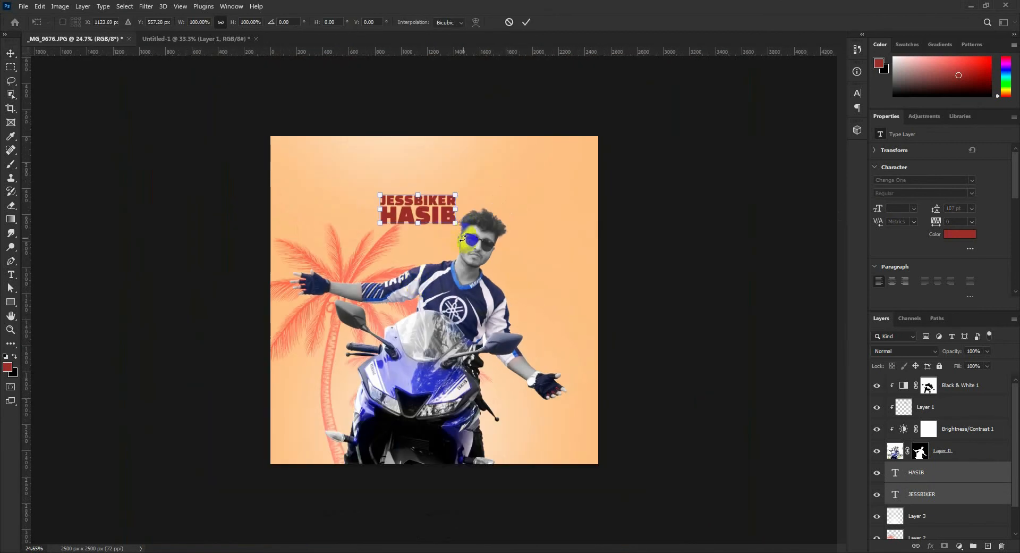
pyautogui.moveTo(455, 223); pyautogui.dragTo(559, 260)
pyautogui.moveTo(449, 264); pyautogui.dragTo(502, 247)
pyautogui.click(526, 22)
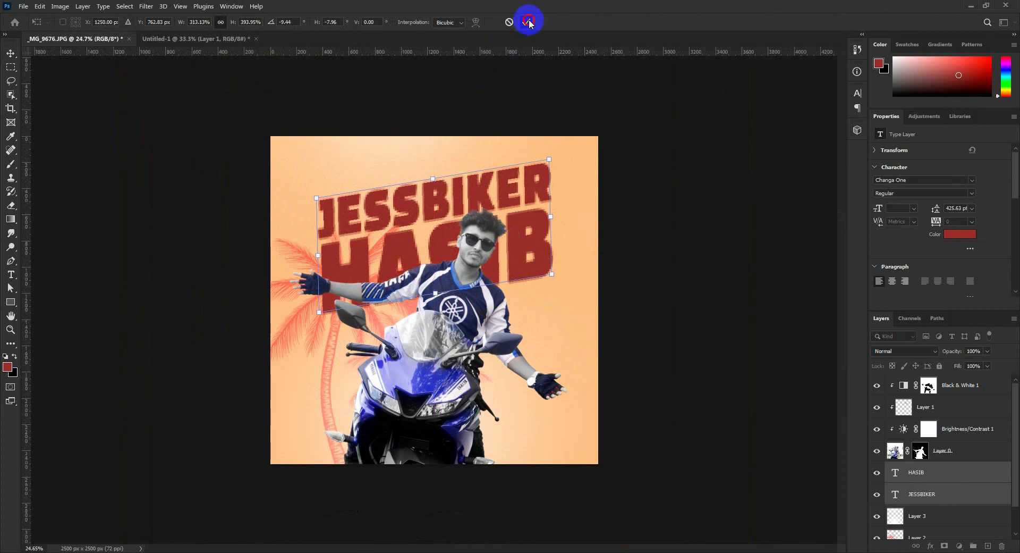
# Step: Rotate the rider layer together with its clipped layers by about -10° and reposition it so the rider sits upright over the text
pyautogui.click(956, 453)
pyautogui.keyDown('shift'); pyautogui.click(956, 388); pyautogui.keyUp('shift')
pyautogui.hotkey('ctrl', 't')
pyautogui.moveTo(572, 505); pyautogui.dragTo(514, 417)
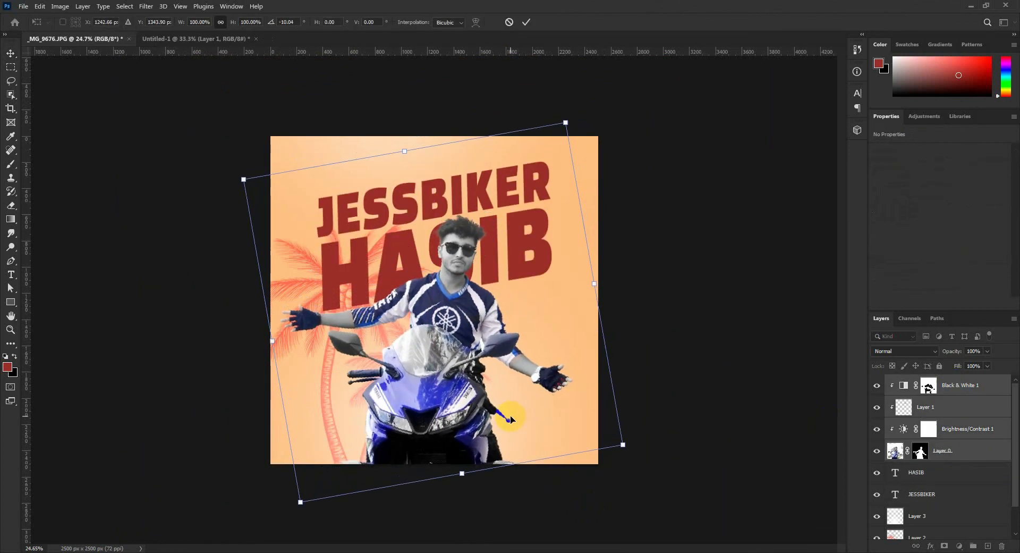
pyautogui.press('Escape')
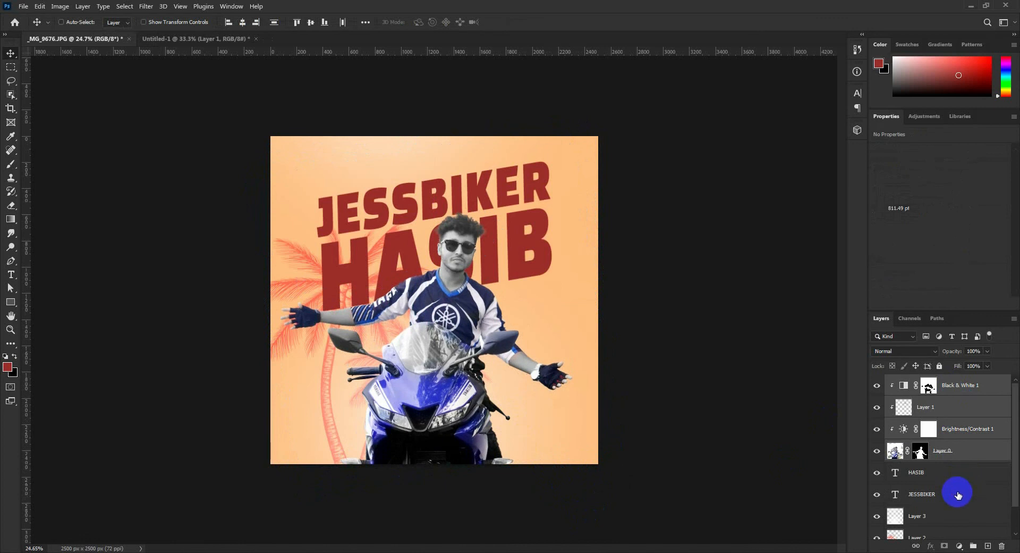
# Step: Move both text layers slightly up and scale them together to 90.41%
pyautogui.click(958, 494)
pyautogui.keyDown('shift'); pyautogui.click(929, 474); pyautogui.keyUp('shift')
pyautogui.moveTo(478, 273); pyautogui.dragTo(477, 264)
pyautogui.hotkey('ctrl', 't')
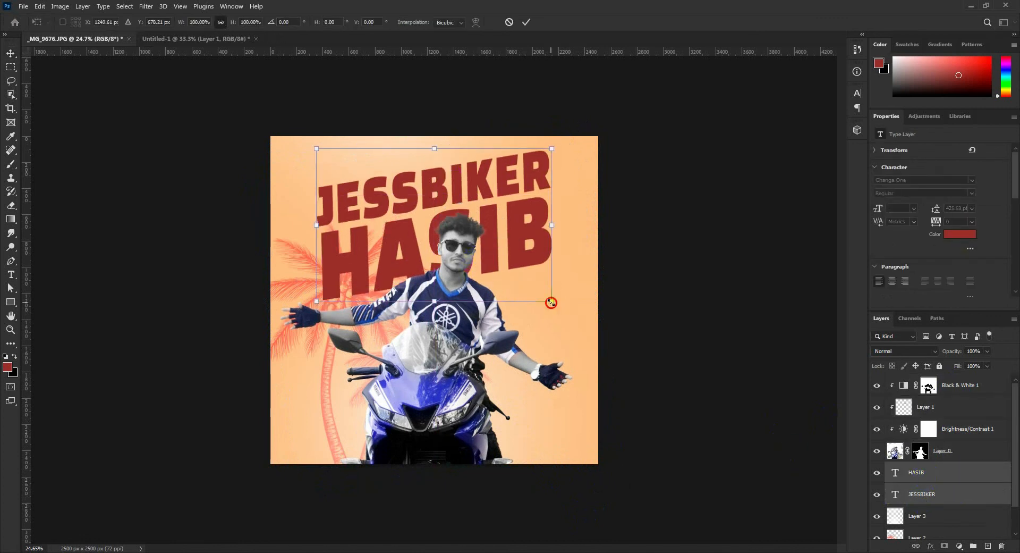
pyautogui.moveTo(551, 302); pyautogui.dragTo(536, 299)
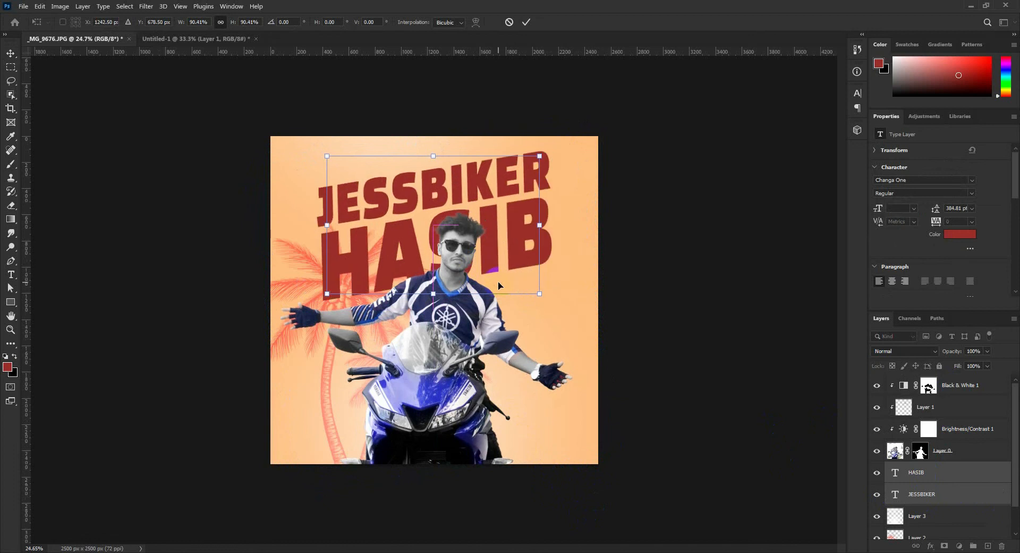
pyautogui.press('Return')
# Step: Merge the two text layers into one and place a duplicate of it directly beneath the merged layer
pyautogui.scroll(3, 498, 285)
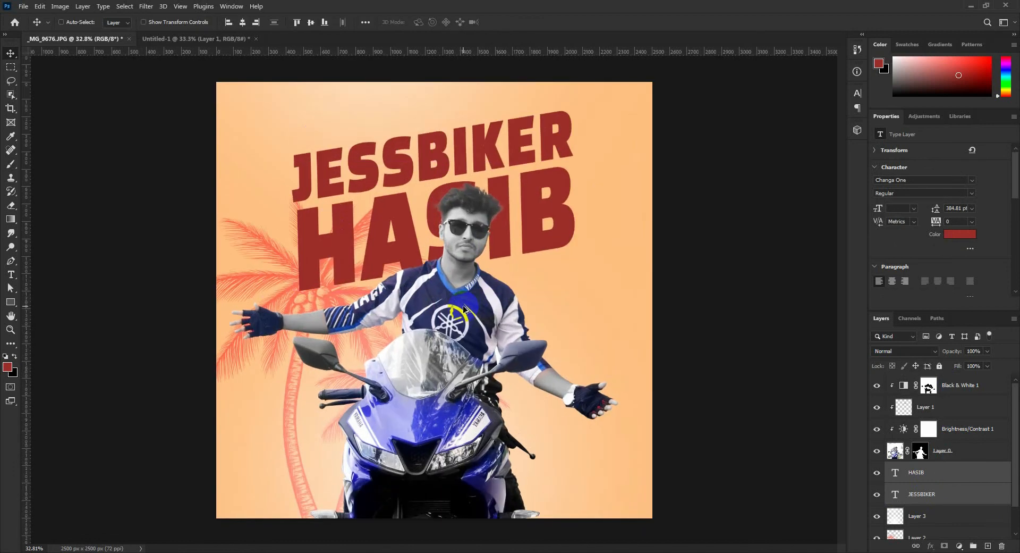
pyautogui.hotkey('ctrl', 'e')
pyautogui.moveTo(458, 219); pyautogui.dragTo(459, 219)
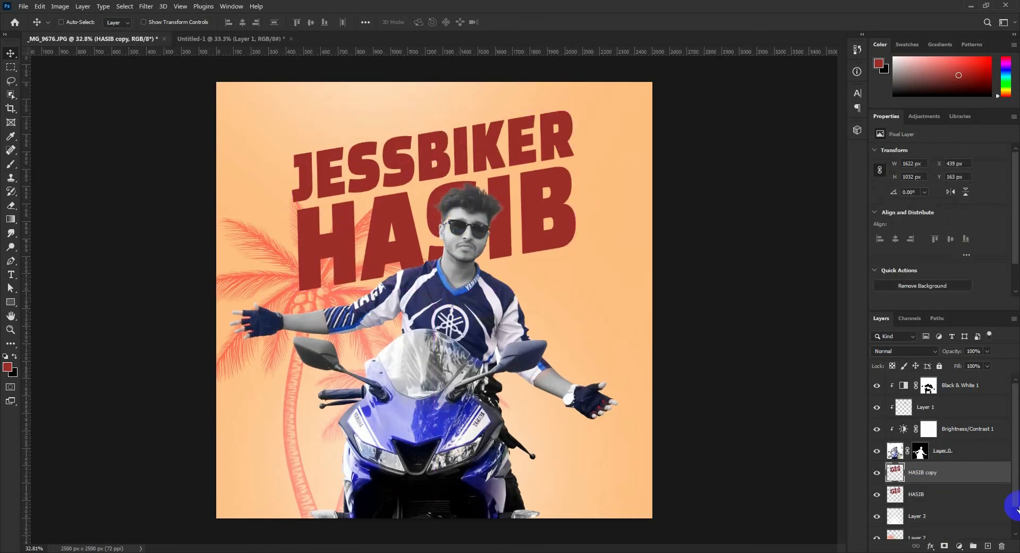
pyautogui.moveTo(957, 480); pyautogui.dragTo(956, 494)
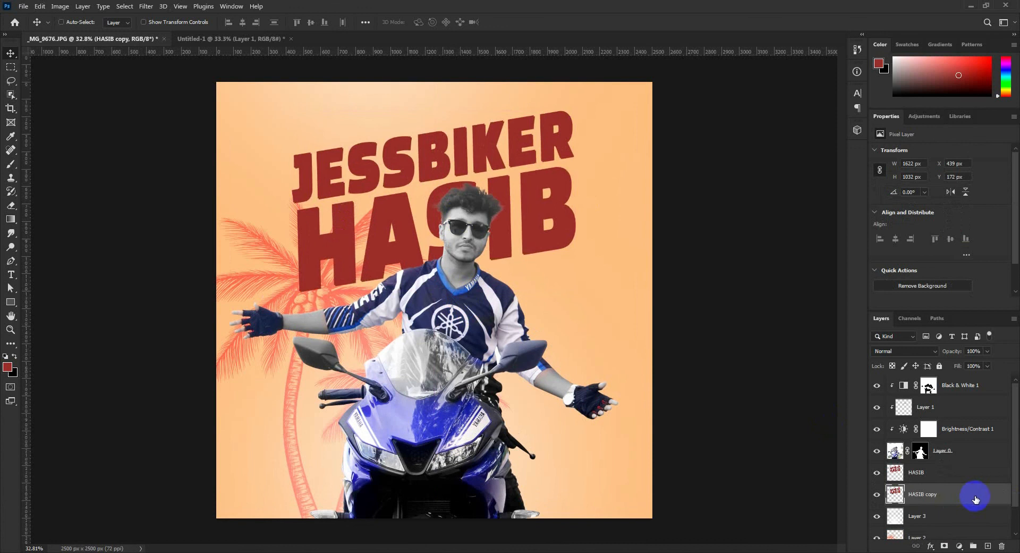
# Step: Apply an orange Color Overlay to the duplicate title layer and offset it a few pixels from the dark red title
pyautogui.doubleClick(972, 504)
pyautogui.click(590, 392)
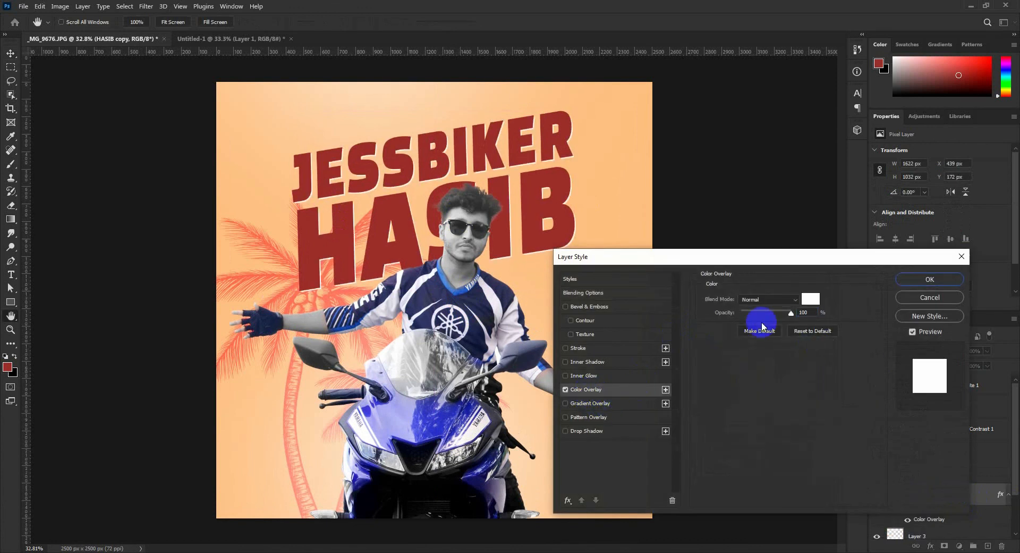
pyautogui.click(812, 299)
pyautogui.click(556, 245)
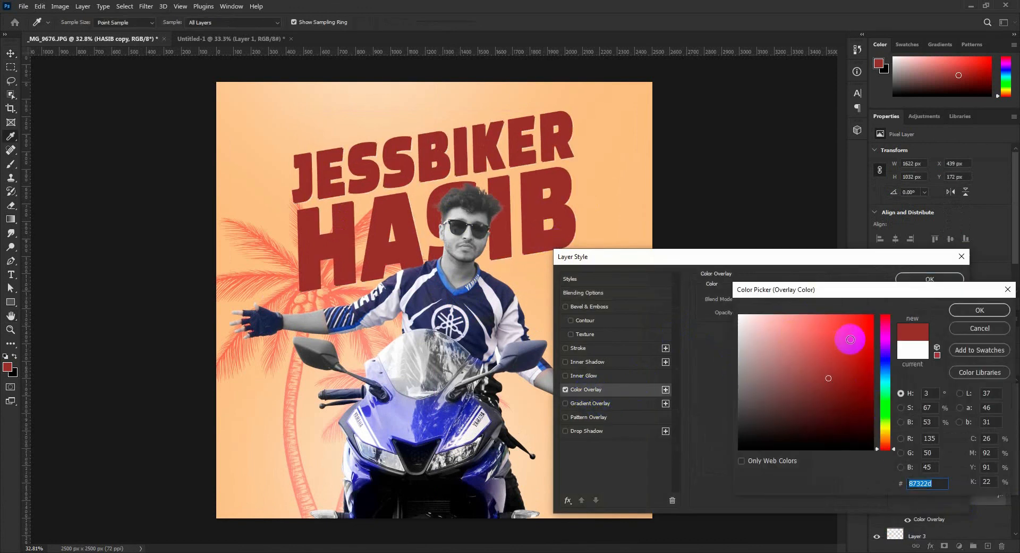
pyautogui.click(893, 444)
pyautogui.moveTo(861, 344); pyautogui.dragTo(842, 324)
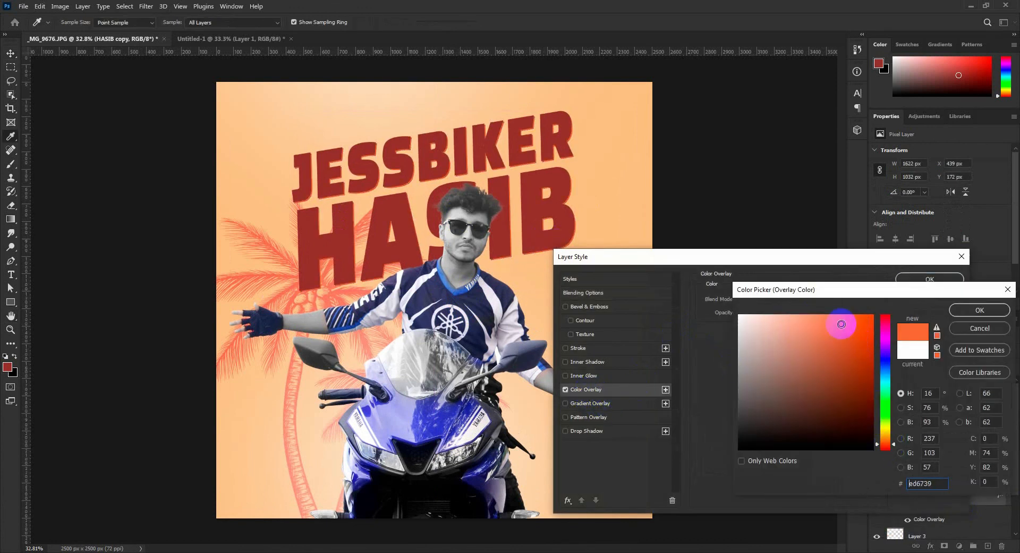
pyautogui.click(889, 441)
pyautogui.click(960, 316)
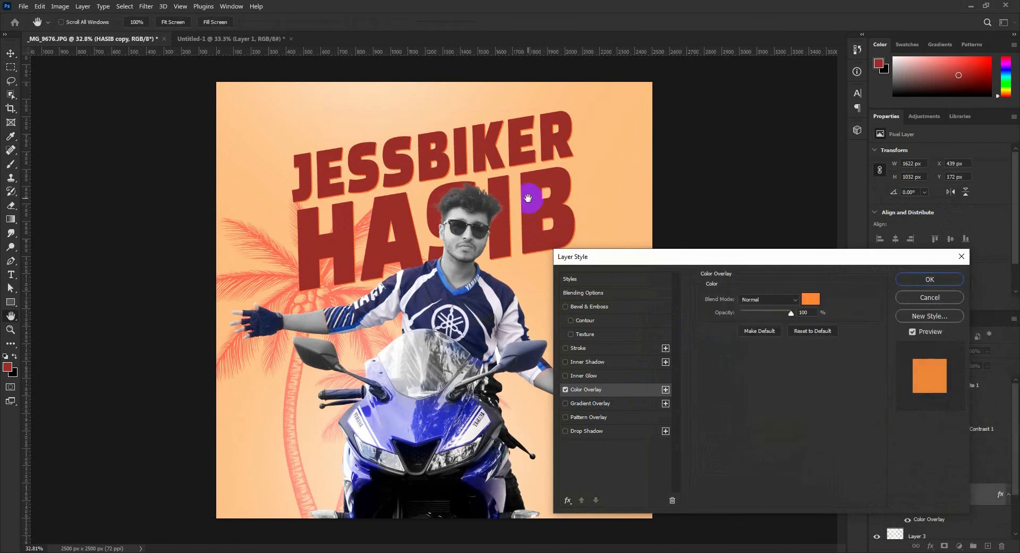
pyautogui.click(930, 279)
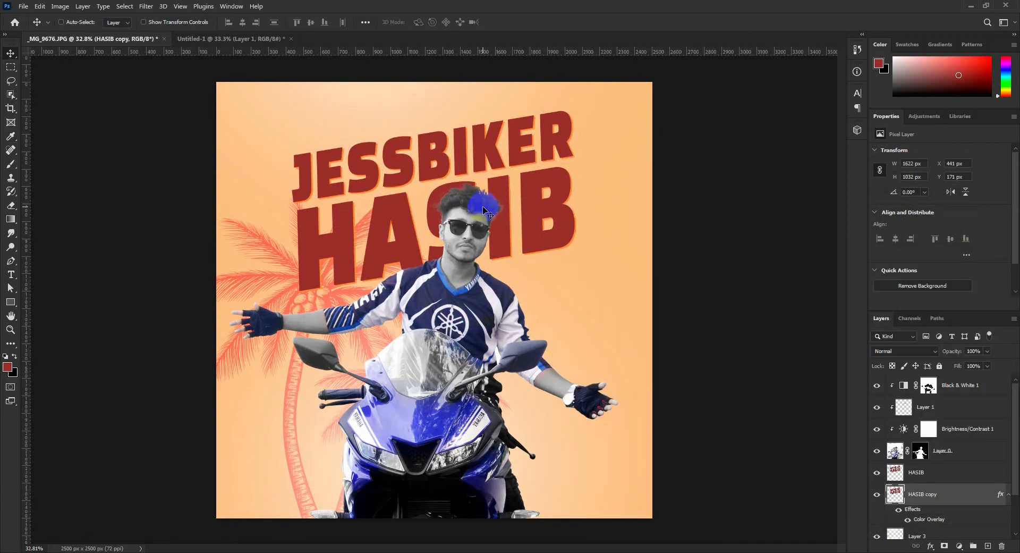
# Step: Add a text line reading "Youtube/" in the canvas's upper-left area
pyautogui.click(10, 275)
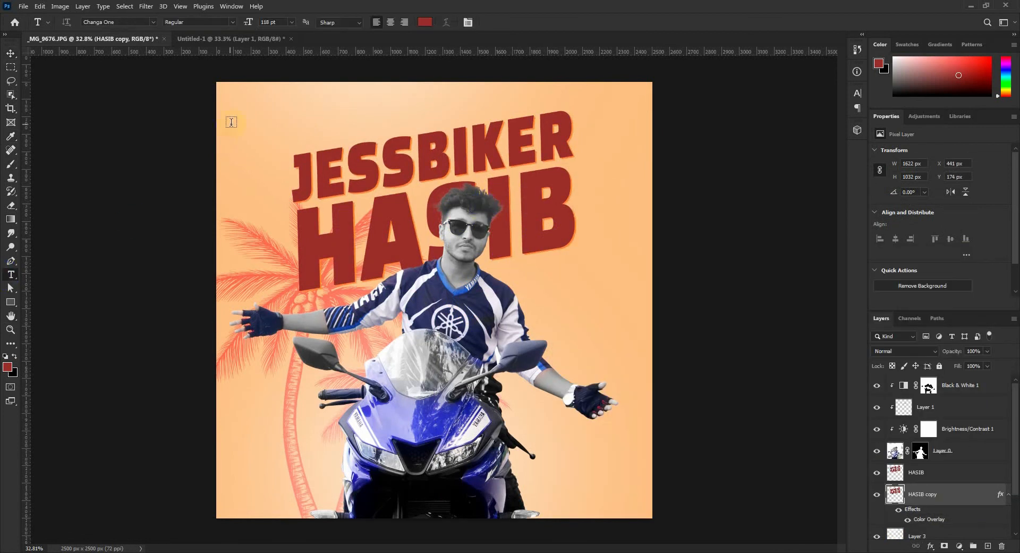
pyautogui.click(247, 129)
pyautogui.write('Youtub')
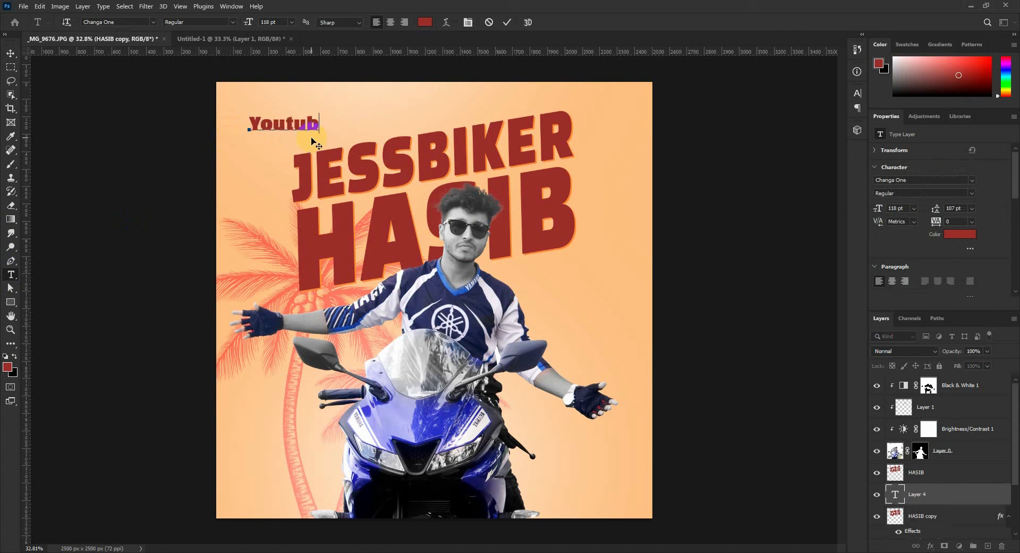
pyautogui.write('.com/')
pyautogui.hotkey('ctrl', 'a')
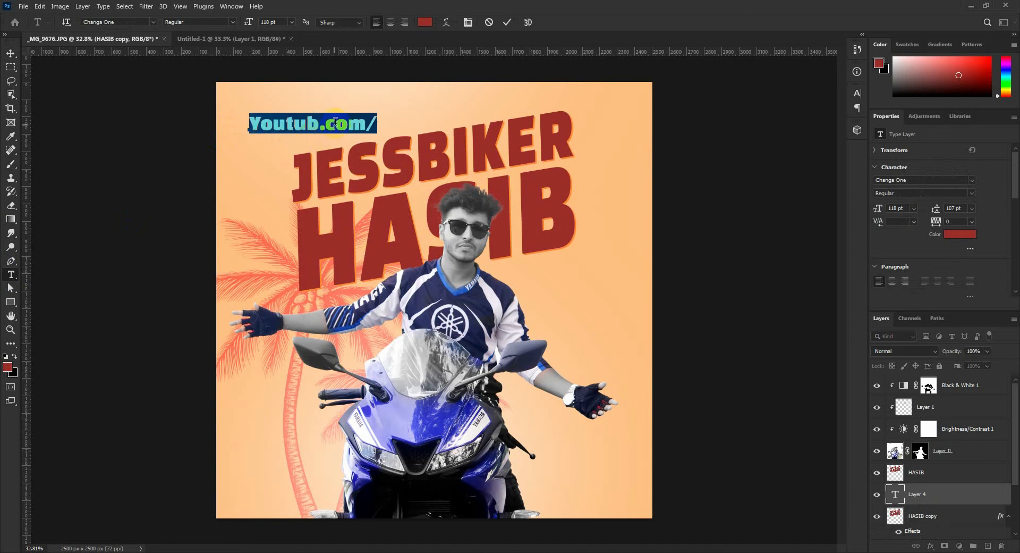
pyautogui.moveTo(319, 124); pyautogui.dragTo(366, 126)
pyautogui.press('BackSpace')
pyautogui.hotkey('ctrl', 'a')
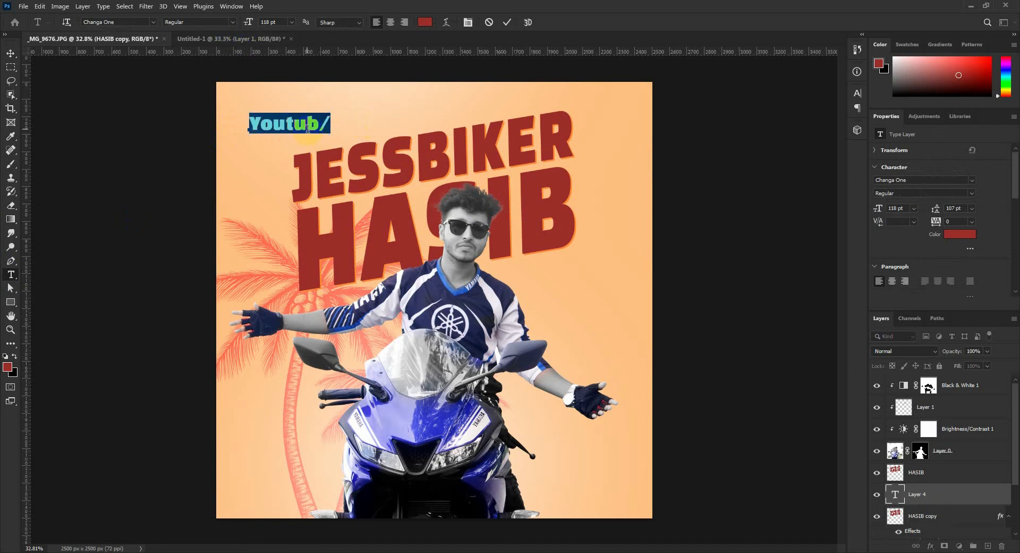
pyautogui.click(315, 125)
pyautogui.write('e')
# Step: Set the new text's font to Arial and place it, tilted to match the title's slant, above the title's right half
pyautogui.hotkey('ctrl', 'a')
pyautogui.click(153, 22)
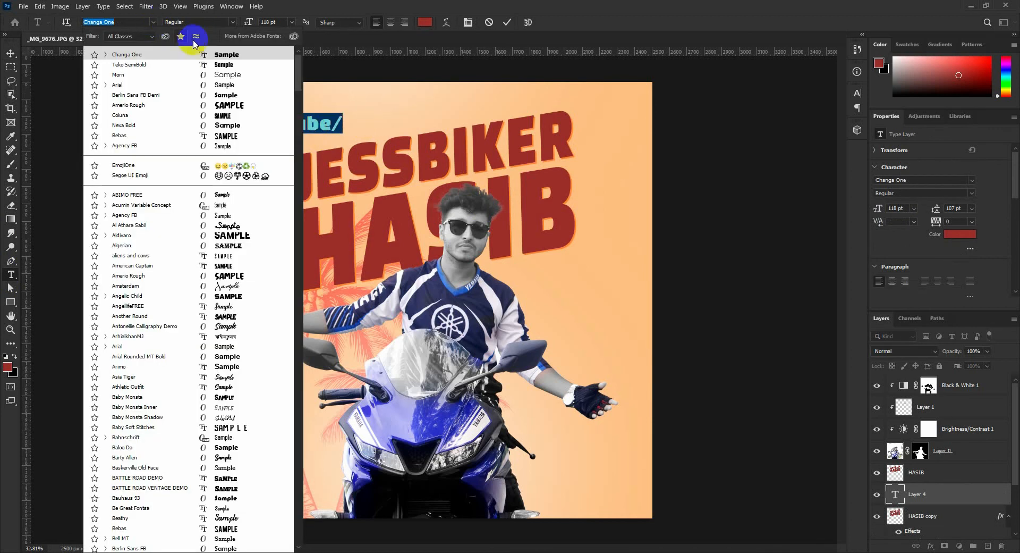
pyautogui.click(178, 84)
pyautogui.click(11, 52)
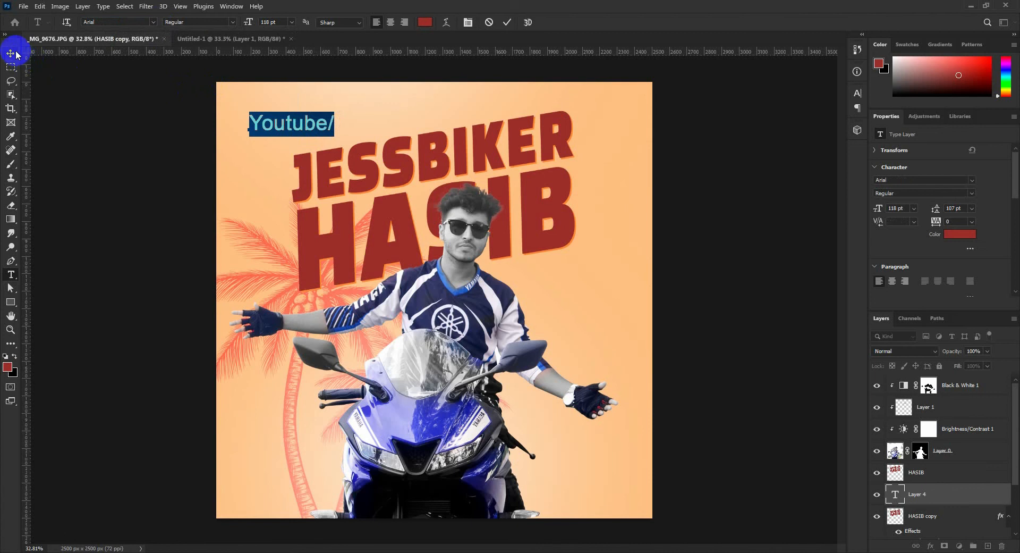
pyautogui.moveTo(314, 139); pyautogui.dragTo(374, 160)
pyautogui.hotkey('ctrl', 't')
pyautogui.moveTo(357, 117); pyautogui.dragTo(510, 108)
pyautogui.press('Return')
# Step: Change the small text to "Youtube Channel" and set its font to Morn Thin
pyautogui.doubleClick(901, 498)
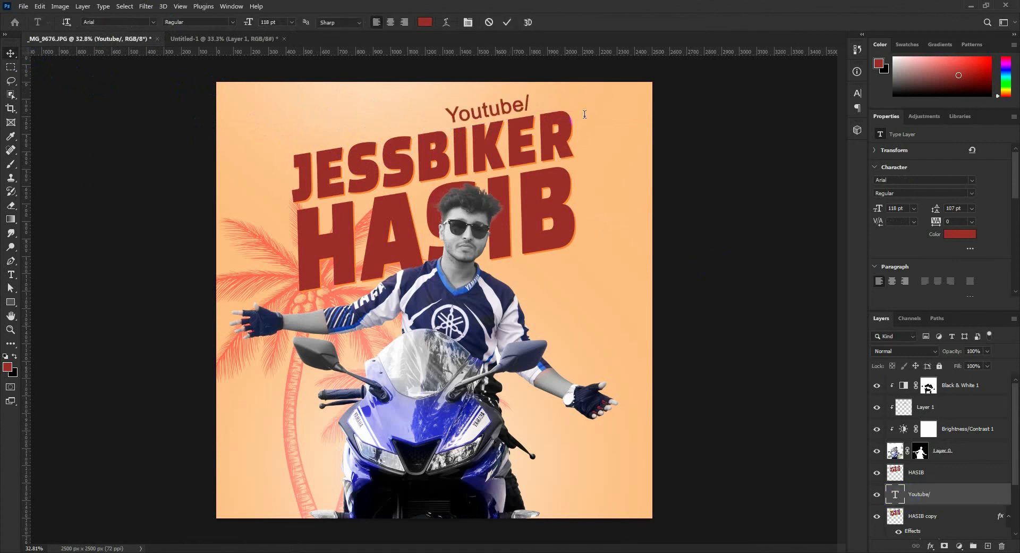
pyautogui.click(520, 101)
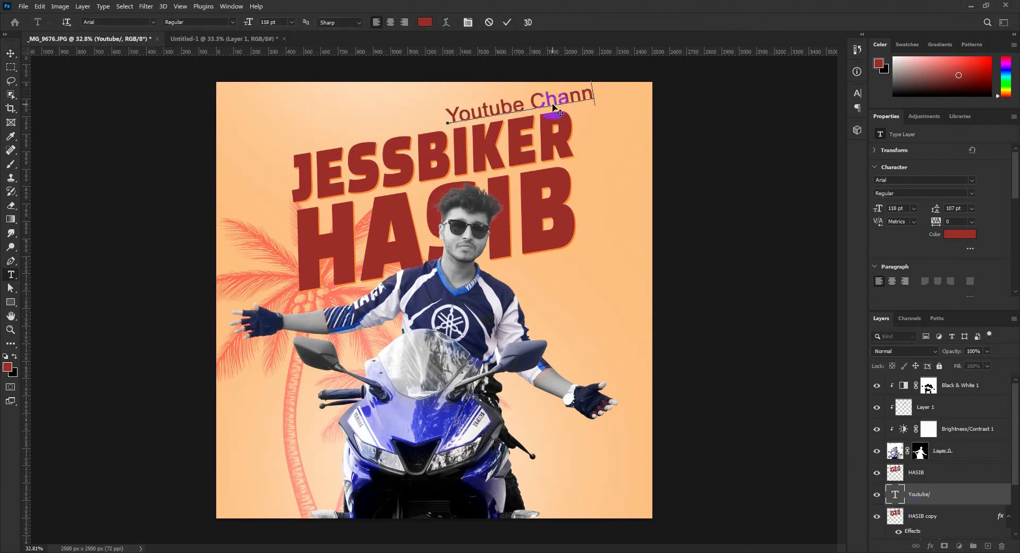
pyautogui.hotkey('ctrl', 'a')
pyautogui.click(152, 22)
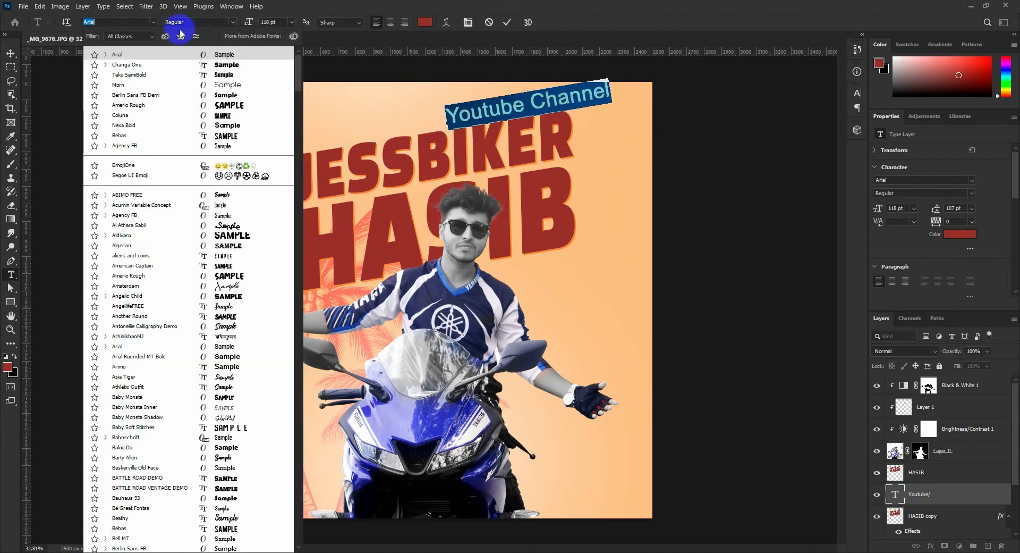
pyautogui.click(232, 85)
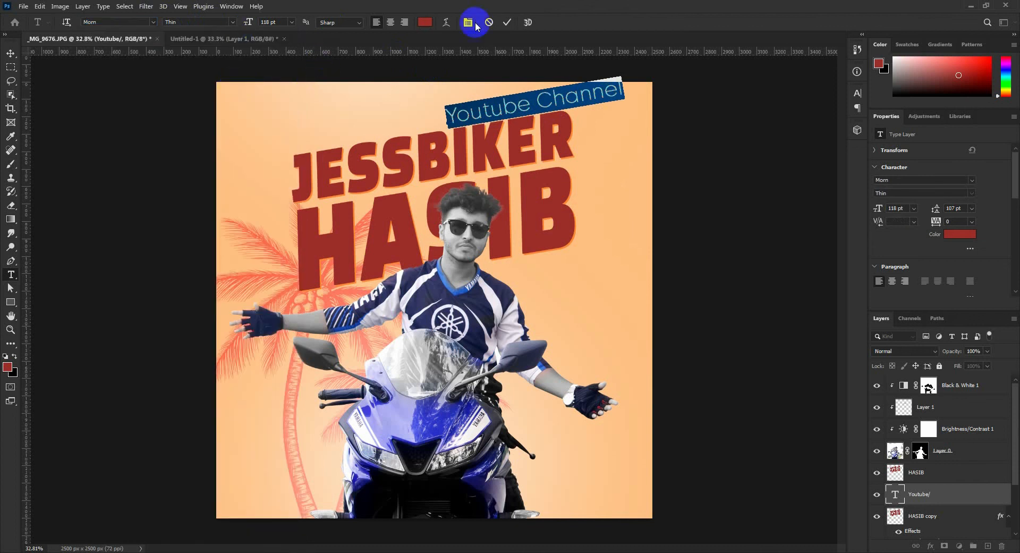
# Step: Colour the "Youtube Channel" text very dark red 2f1311 and scale it down to about 80.62 pt, just above the title's right half
pyautogui.click(425, 22)
pyautogui.click(824, 427)
pyautogui.click(975, 311)
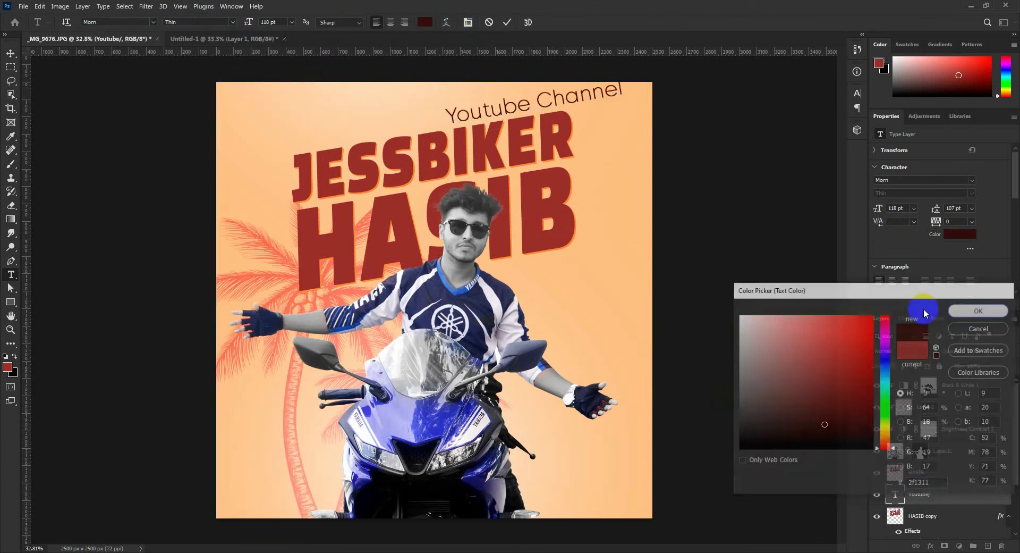
pyautogui.click(11, 53)
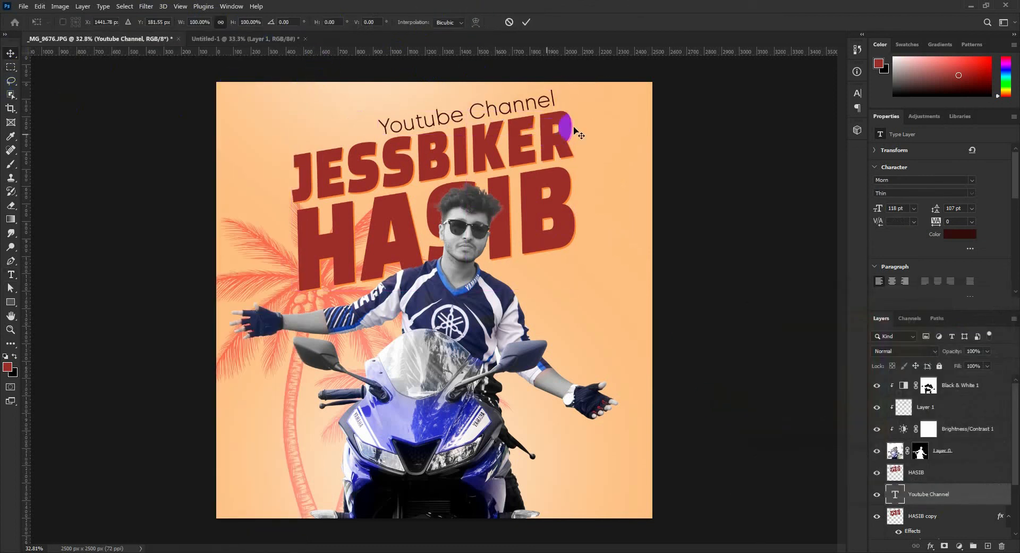
pyautogui.hotkey('ctrl', 't')
pyautogui.moveTo(580, 132); pyautogui.dragTo(521, 121)
pyautogui.press('Return')
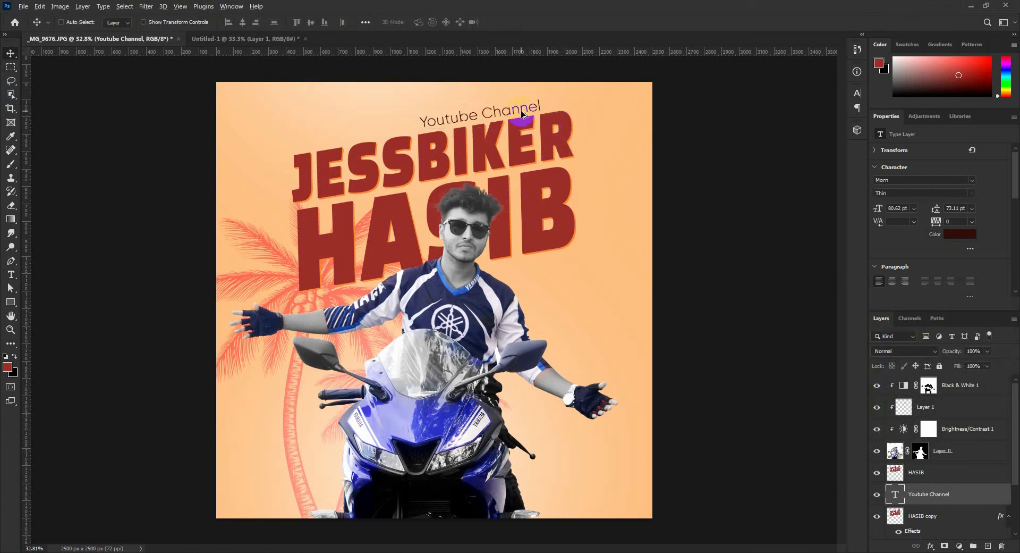
# Step: Add a new layer beneath the duplicate title layer and fill it with black
pyautogui.scroll(-2, 532, 221)
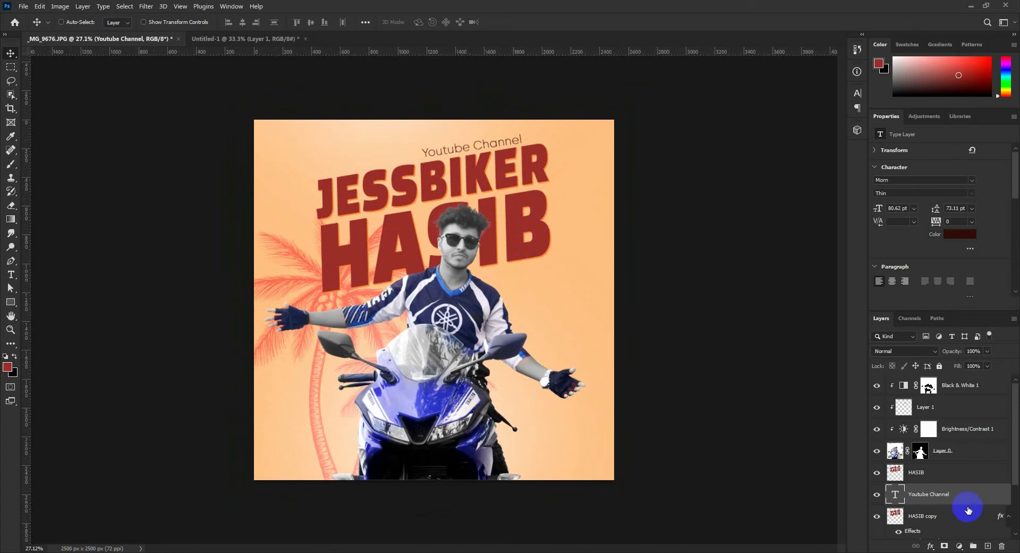
pyautogui.scroll(-3, 971, 500)
pyautogui.scroll(-1, 971, 499)
pyautogui.click(944, 492)
pyautogui.click(987, 546)
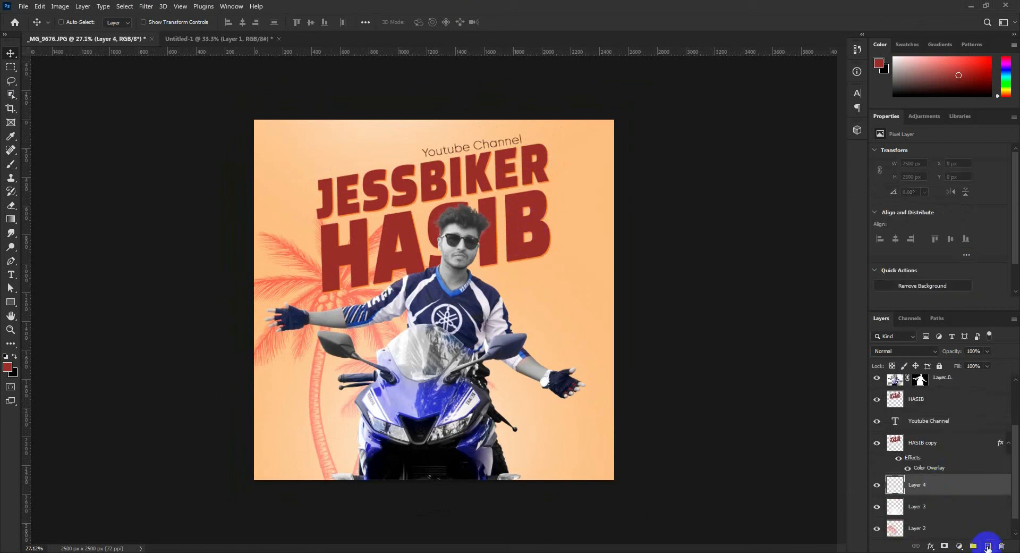
pyautogui.click(6, 355)
pyautogui.hotkey('alt', 'BackSpace')
# Step: Add 18.70% uniform monochromatic noise to the black layer and set its blend mode to Screen
pyautogui.click(146, 6)
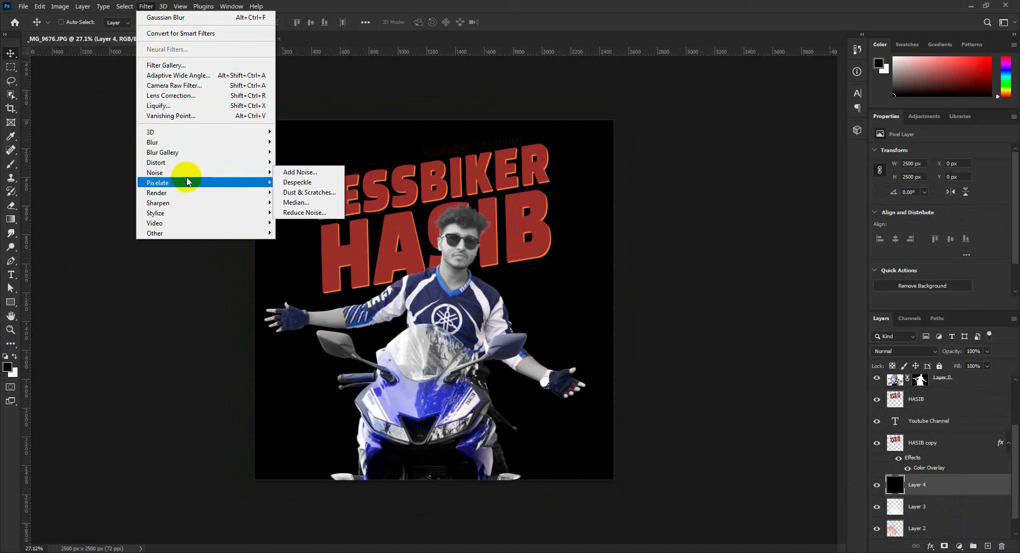
pyautogui.click(300, 172)
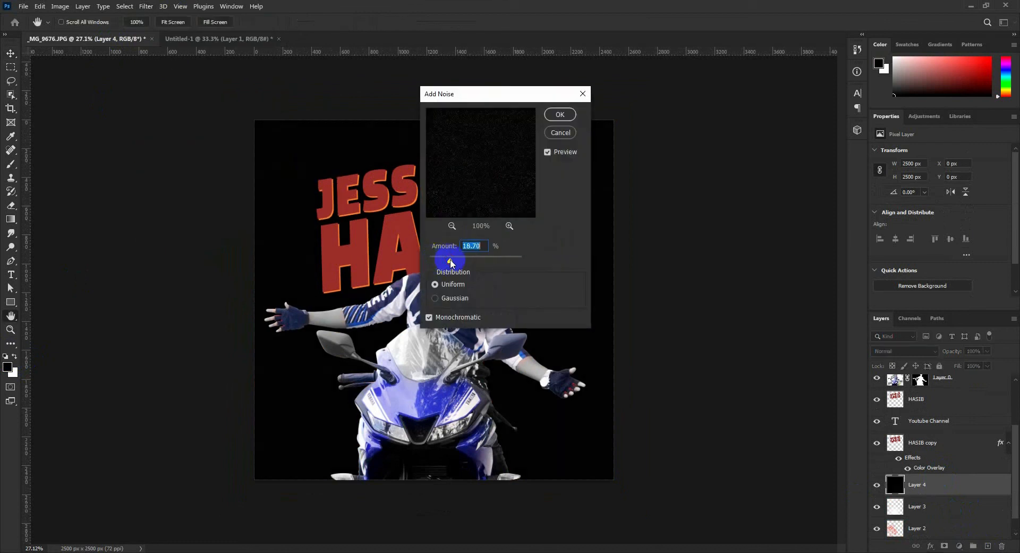
pyautogui.click(560, 114)
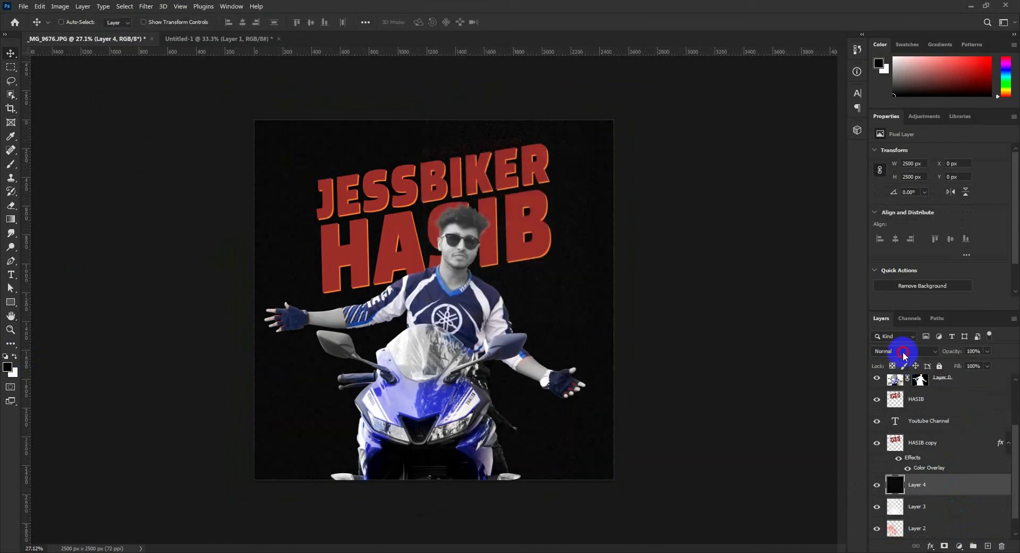
pyautogui.click(903, 351)
pyautogui.click(890, 372)
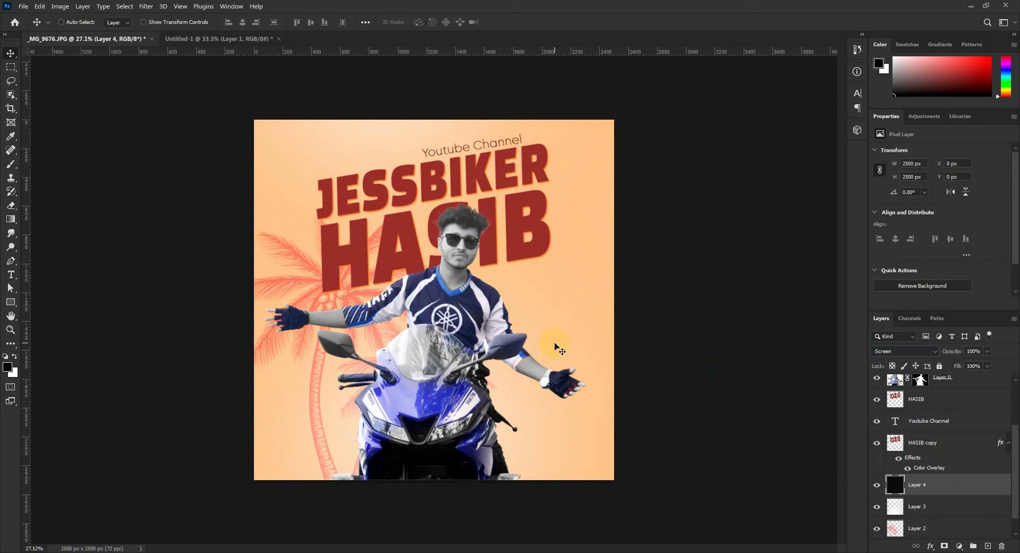
# Step: Move the noise layer to the top of the layer stack
pyautogui.moveTo(952, 485); pyautogui.dragTo(930, 376)
pyautogui.scroll(3, 478, 289)
pyautogui.scroll(-4, 478, 291)
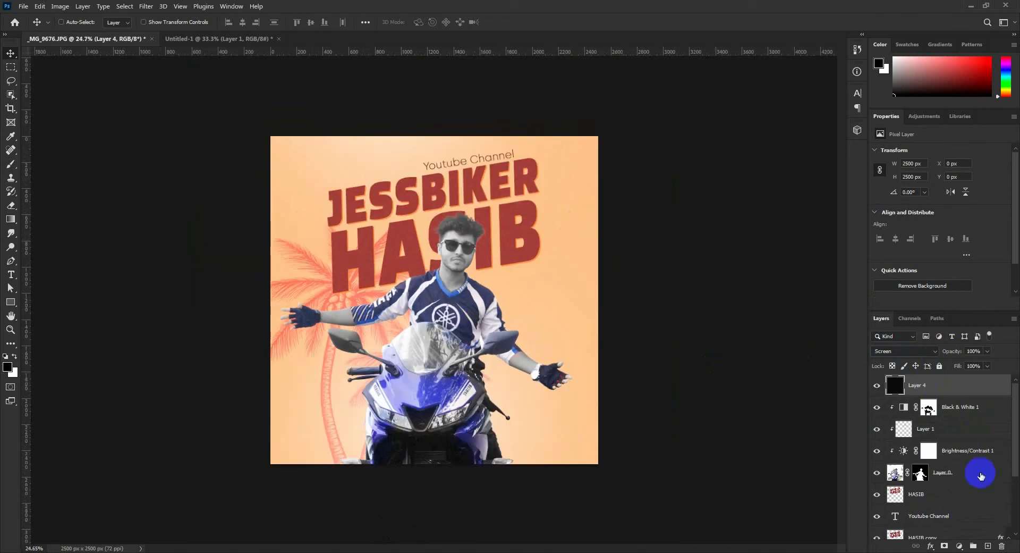
# Step: Change the background colour fill from peach to light grey e7e5eb, sampled from the image
pyautogui.scroll(-4, 981, 476)
pyautogui.doubleClick(895, 527)
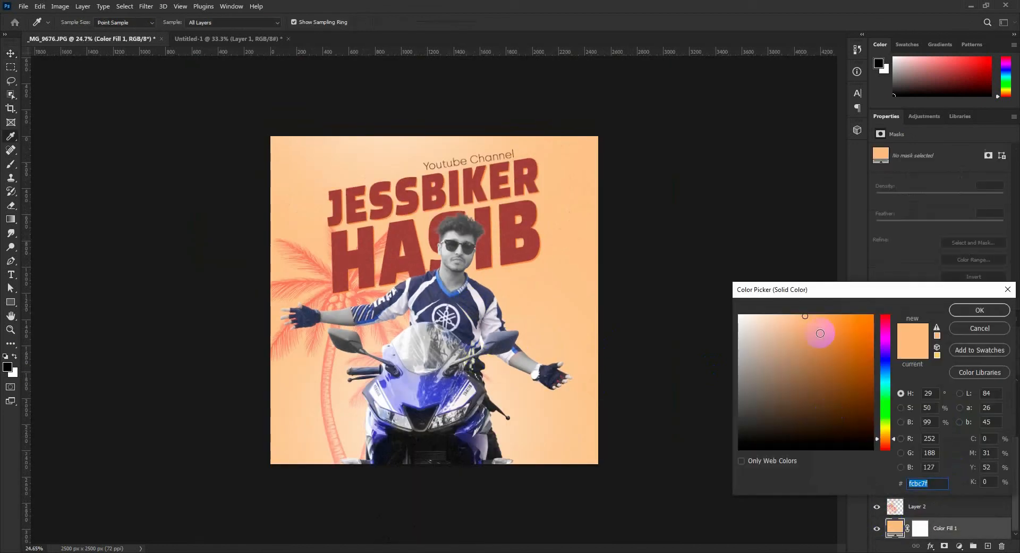
pyautogui.moveTo(822, 332)
pyautogui.mouseDown()
pyautogui.moveTo(816, 322)
pyautogui.moveTo(819, 332)
pyautogui.mouseUp()
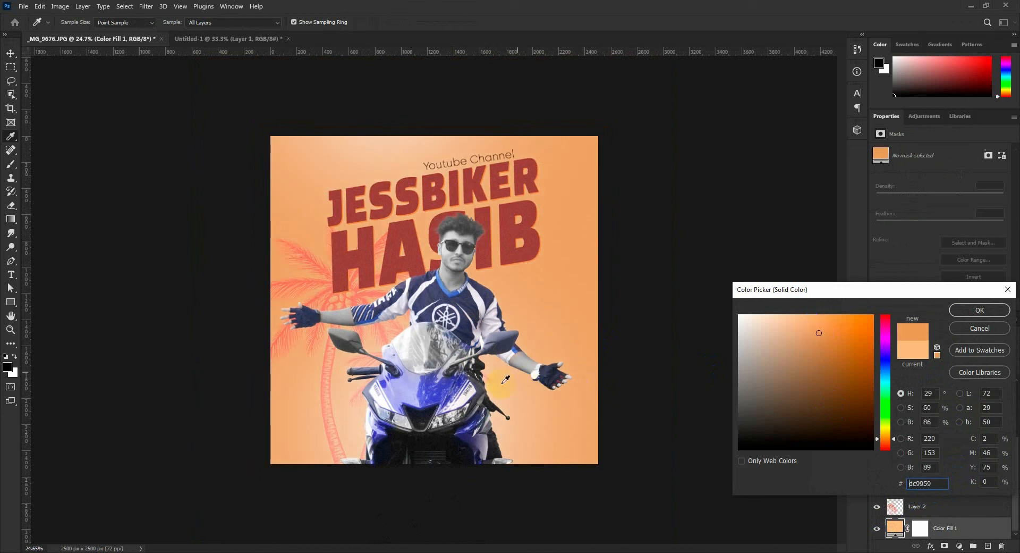
pyautogui.moveTo(505, 378); pyautogui.dragTo(439, 420)
pyautogui.moveTo(458, 387); pyautogui.dragTo(424, 417)
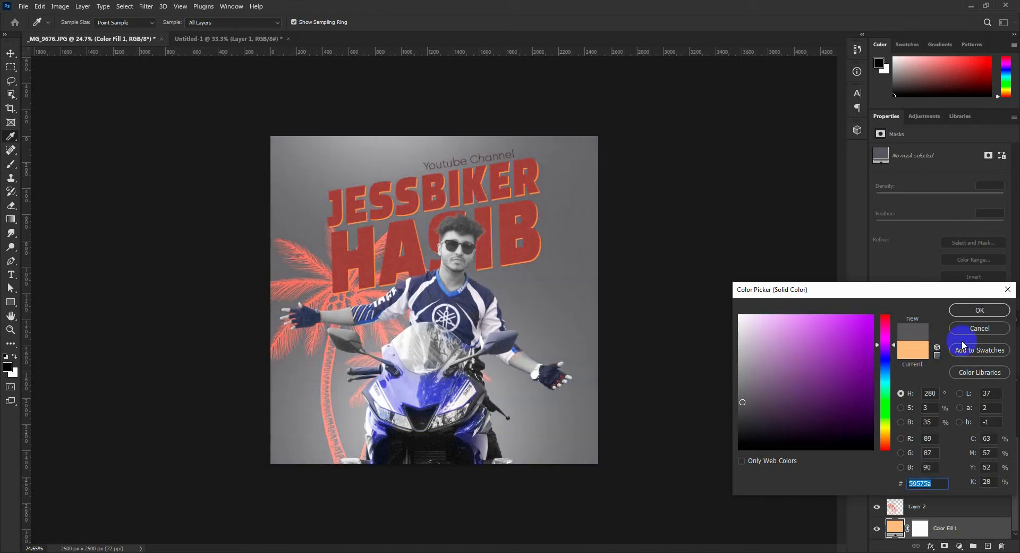
pyautogui.click(917, 352)
pyautogui.click(814, 323)
pyautogui.moveTo(814, 323)
pyautogui.mouseDown()
pyautogui.moveTo(829, 337)
pyautogui.moveTo(816, 322)
pyautogui.mouseUp()
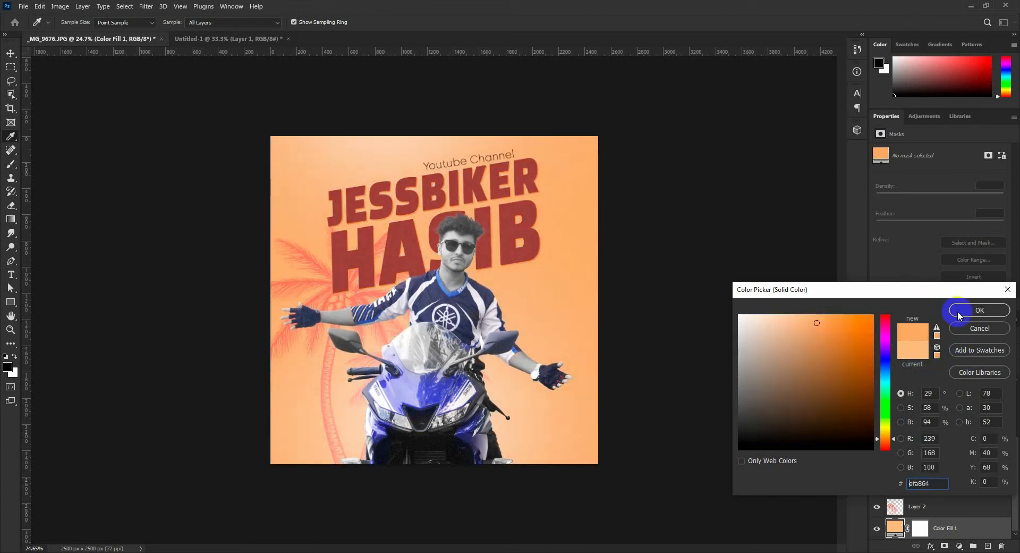
pyautogui.moveTo(409, 426); pyautogui.dragTo(493, 312)
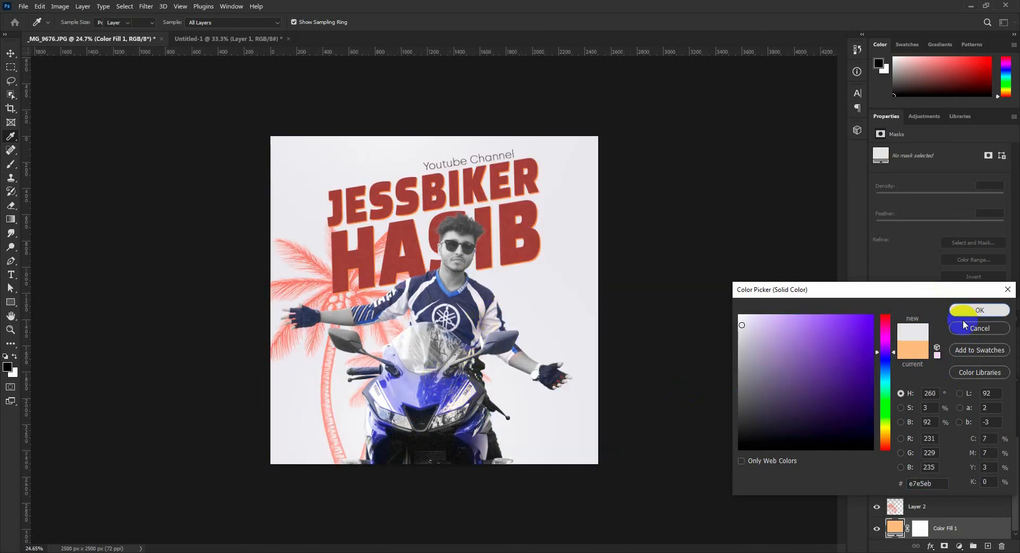
pyautogui.click(980, 309)
# Step: Apply a muted grey-violet Color Overlay, sampled from the image, to the palm-tree layer
pyautogui.click(934, 505)
pyautogui.doubleClick(937, 505)
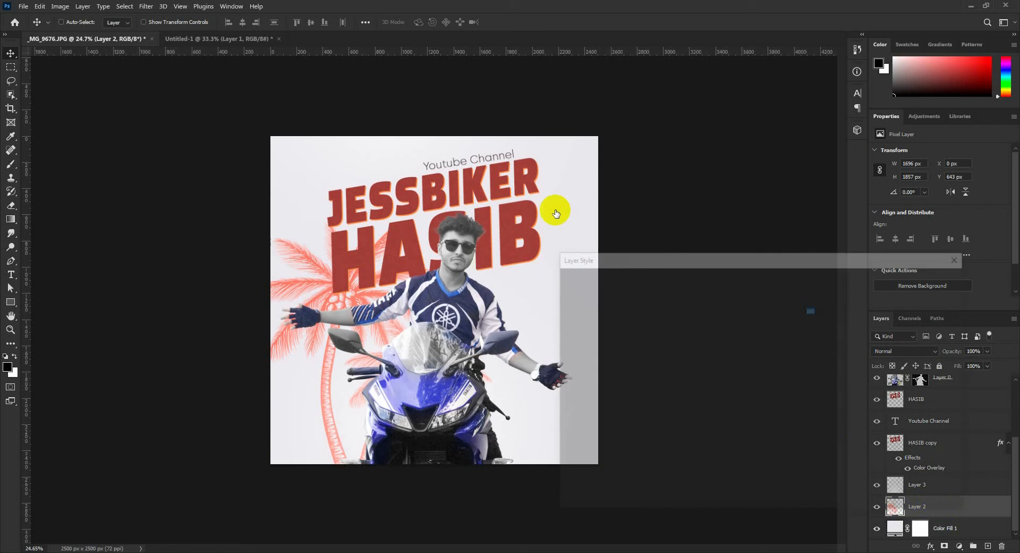
pyautogui.click(584, 389)
pyautogui.click(806, 299)
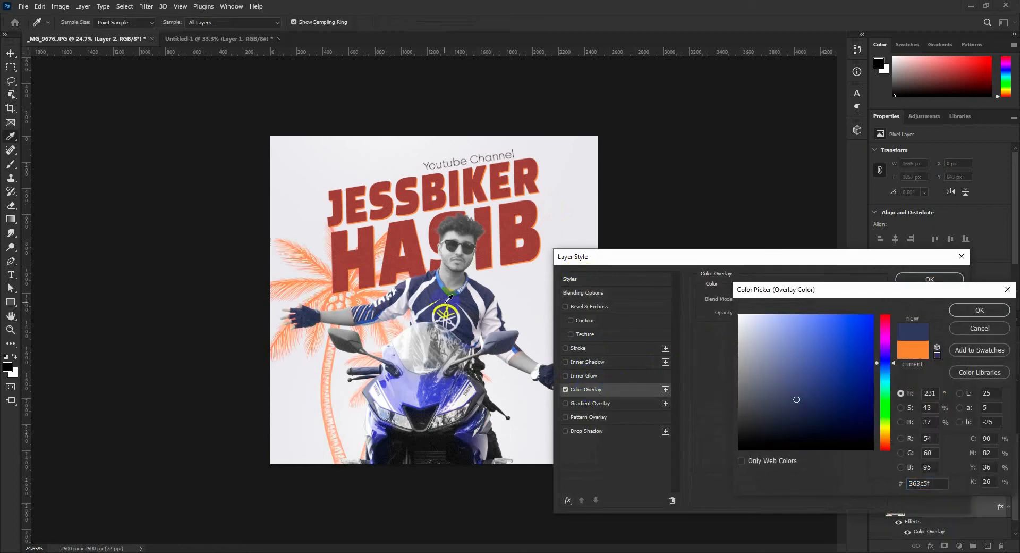
pyautogui.moveTo(340, 345); pyautogui.dragTo(308, 319)
pyautogui.click(980, 310)
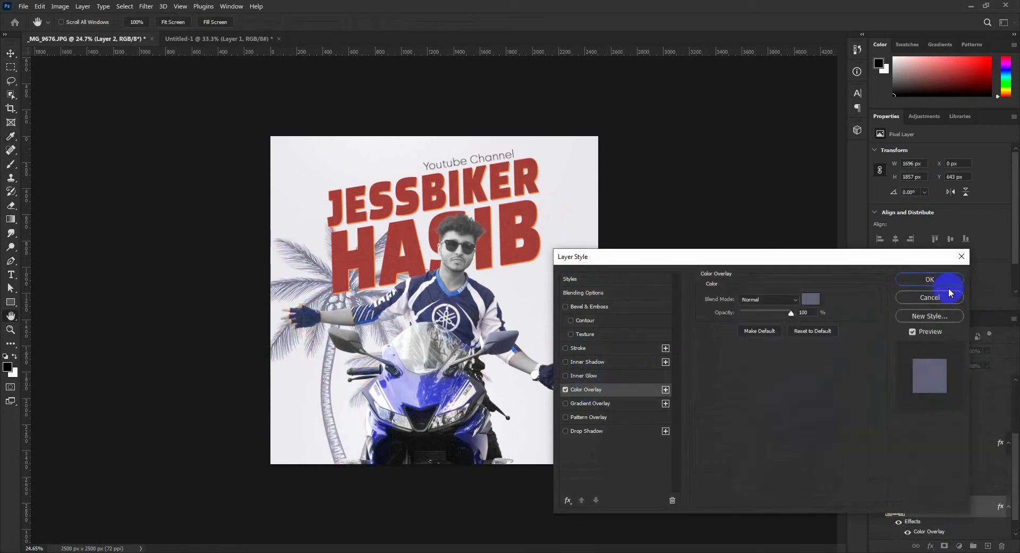
pyautogui.click(935, 279)
# Step: Enlarge the palm-tree layer to about 122.56%, rotate it about 14° counter-clockwise and reposition it behind the rider's outstretched arm
pyautogui.press('v')
pyautogui.moveTo(378, 309); pyautogui.dragTo(410, 338)
pyautogui.hotkey('ctrl', 't')
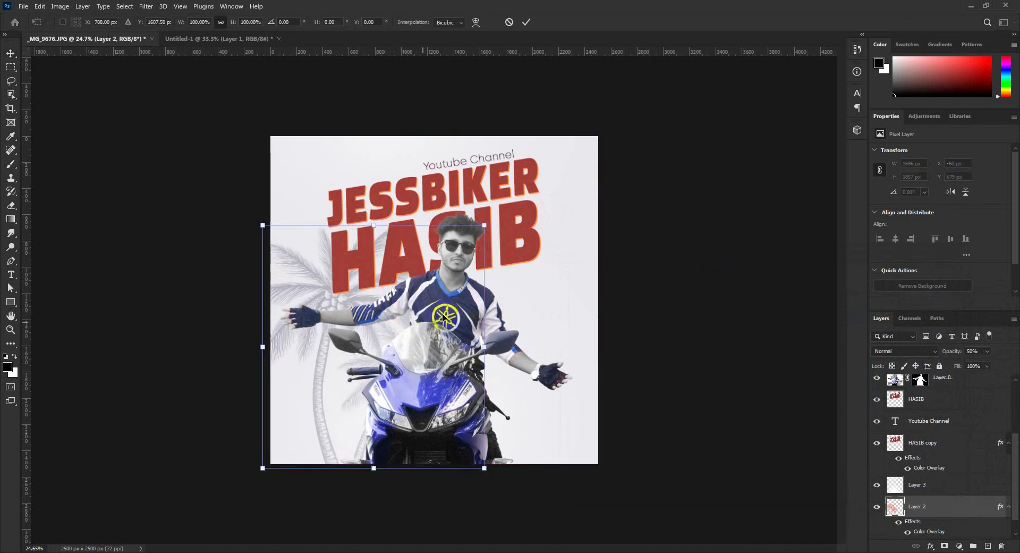
pyautogui.moveTo(485, 222); pyautogui.dragTo(510, 194)
pyautogui.moveTo(549, 274); pyautogui.dragTo(539, 225)
pyautogui.moveTo(430, 349); pyautogui.dragTo(428, 354)
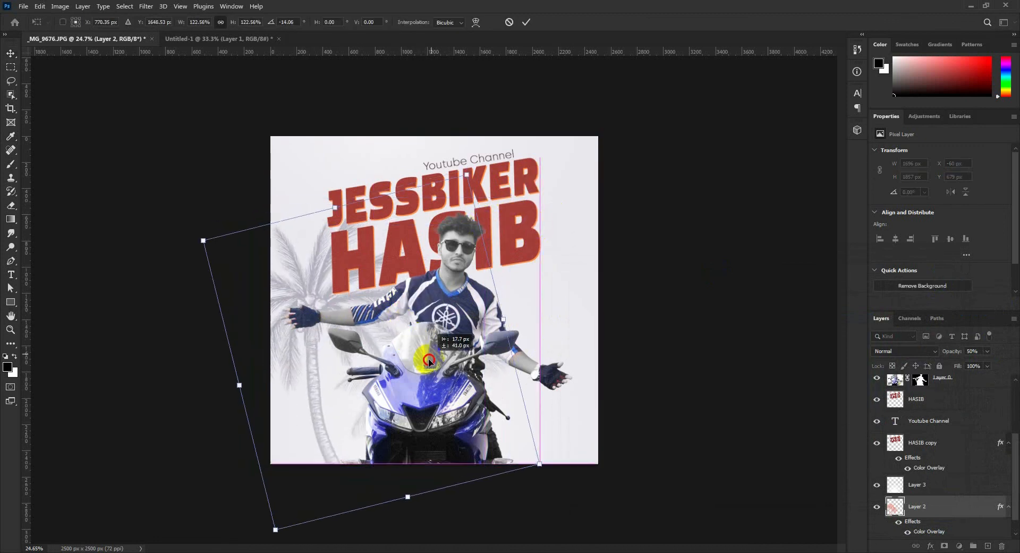
pyautogui.press('Return')
# Step: Duplicate the palm-tree layer, flip and shrink the copy, and place it in the poster's lower-left corner
pyautogui.moveTo(359, 379); pyautogui.dragTo(610, 371)
pyautogui.hotkey('ctrl', 't')
pyautogui.rightClick(573, 350)
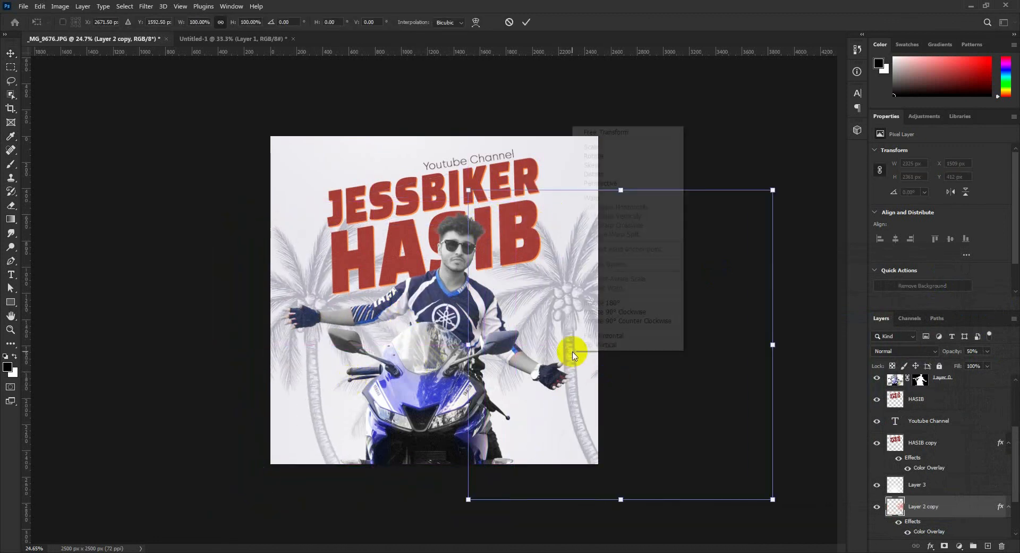
pyautogui.click(602, 343)
pyautogui.moveTo(763, 220); pyautogui.dragTo(574, 423)
pyautogui.moveTo(673, 421); pyautogui.dragTo(673, 439)
pyautogui.moveTo(559, 410); pyautogui.dragTo(576, 414)
pyautogui.moveTo(653, 437); pyautogui.dragTo(681, 430)
pyautogui.moveTo(590, 430); pyautogui.dragTo(583, 433)
pyautogui.press('Return')
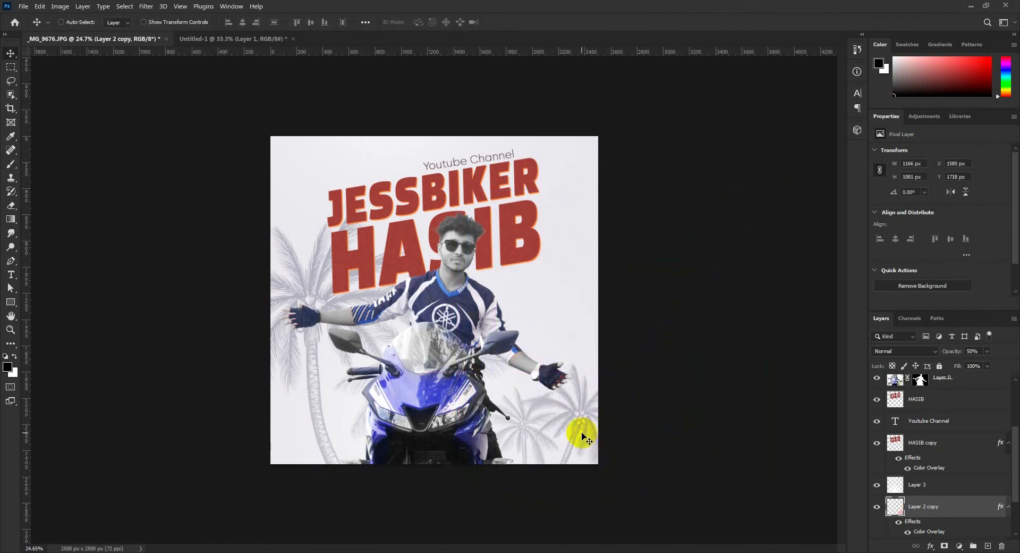
pyautogui.moveTo(662, 448); pyautogui.dragTo(423, 438)
# Step: Move the original palm-tree layer to the right side of the poster, flip it horizontally and scale it down
pyautogui.scroll(-3, 919, 513)
pyautogui.click(924, 491)
pyautogui.moveTo(424, 389); pyautogui.dragTo(589, 390)
pyautogui.hotkey('ctrl', 't')
pyautogui.rightClick(584, 382)
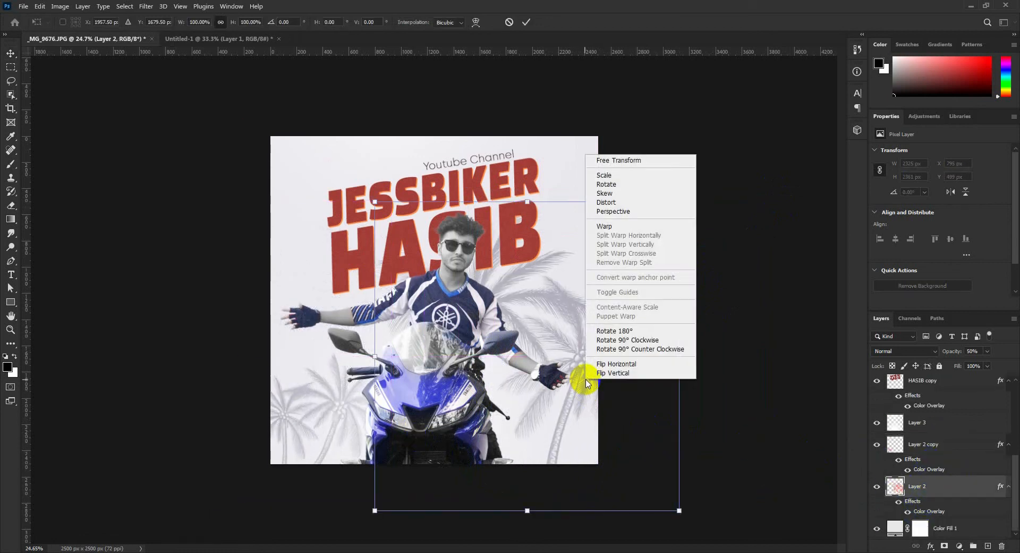
pyautogui.click(600, 366)
pyautogui.moveTo(676, 203); pyautogui.dragTo(627, 261)
# Step: Flip the small palm-tree copy, enlarge it to about 120% and rotate it into the poster's lower-left corner
pyautogui.click(924, 444)
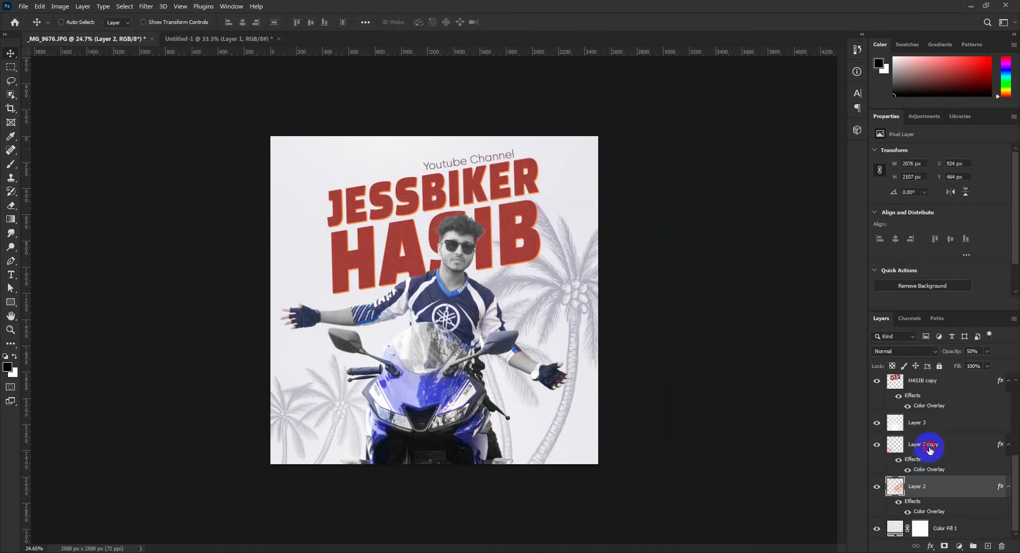
pyautogui.moveTo(421, 386); pyautogui.dragTo(337, 403)
pyautogui.rightClick(338, 394)
pyautogui.click(351, 380)
pyautogui.moveTo(386, 348); pyautogui.dragTo(378, 426)
pyautogui.moveTo(409, 513); pyautogui.dragTo(401, 518)
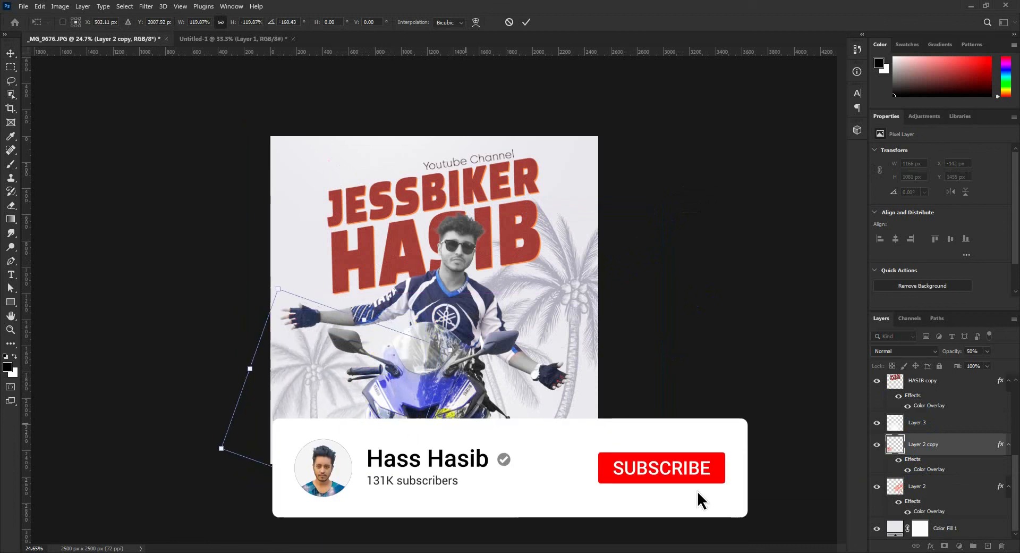
pyautogui.moveTo(379, 404); pyautogui.dragTo(385, 399)
pyautogui.press('Return')
# Step: Select the HASIB, Youtube Channel and HASIB copy layers and shift them slightly left together
pyautogui.scroll(2, 392, 396)
pyautogui.scroll(3, 939, 432)
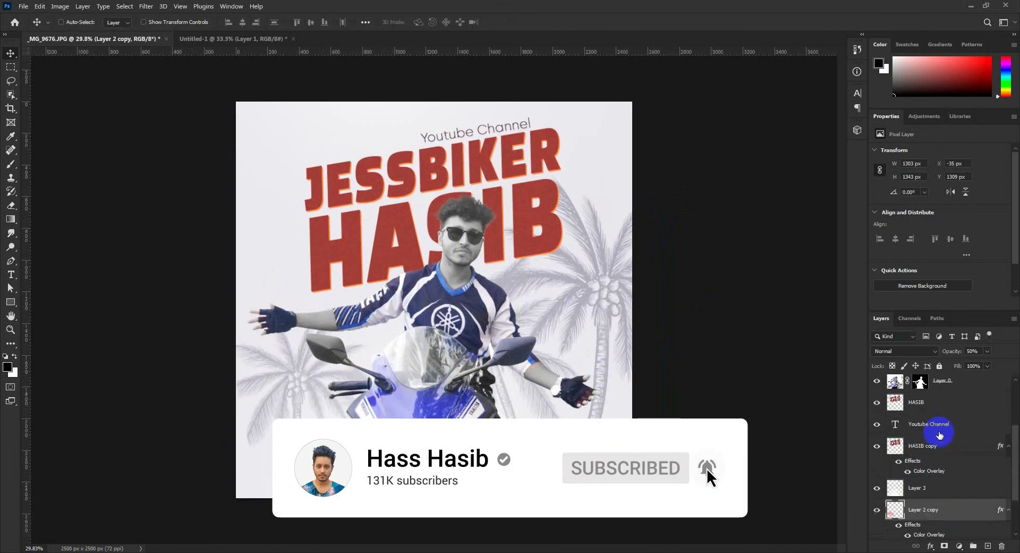
pyautogui.click(929, 403)
pyautogui.keyDown('shift'); pyautogui.click(925, 467); pyautogui.keyUp('shift')
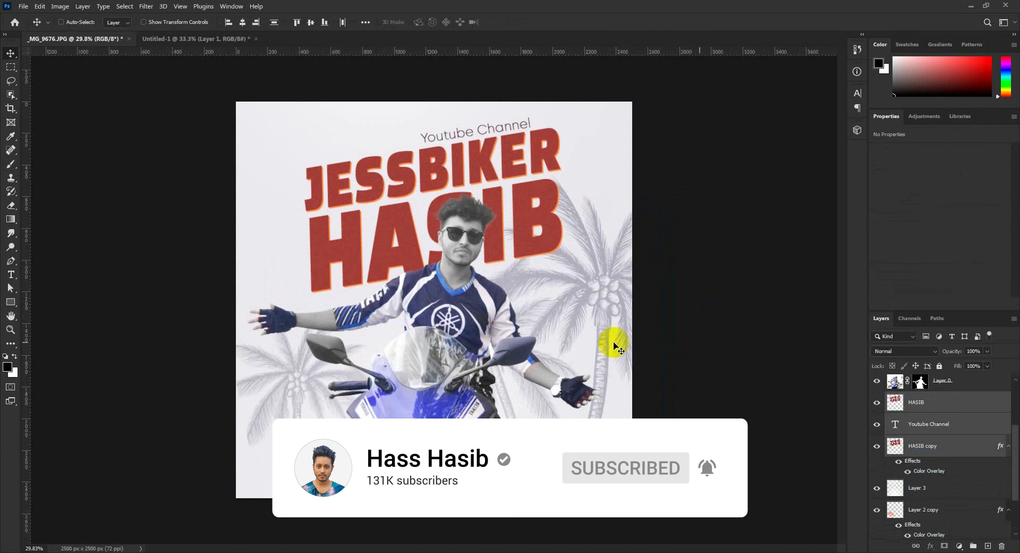
pyautogui.scroll(-2, 533, 340)
# Step: Change the background Color Fill 1 layer to white ffffff
pyautogui.scroll(-3, 939, 456)
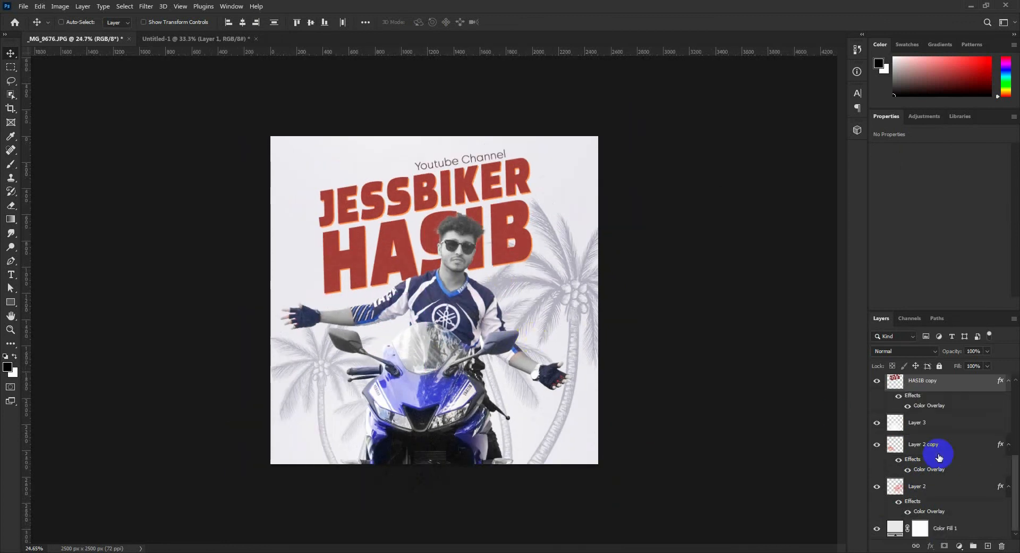
pyautogui.doubleClick(898, 528)
pyautogui.click(740, 316)
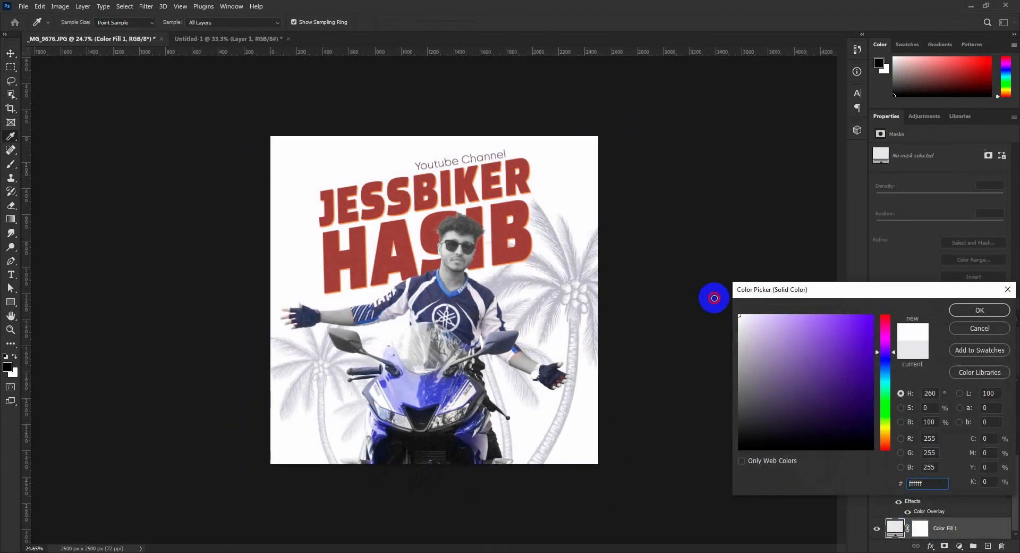
pyautogui.click(978, 312)
# Step: Draw a thin rectangle about 2550 by 74 px across the poster's bottom edge, above the Black & White 1 layer
pyautogui.scroll(8, 949, 485)
pyautogui.click(929, 390)
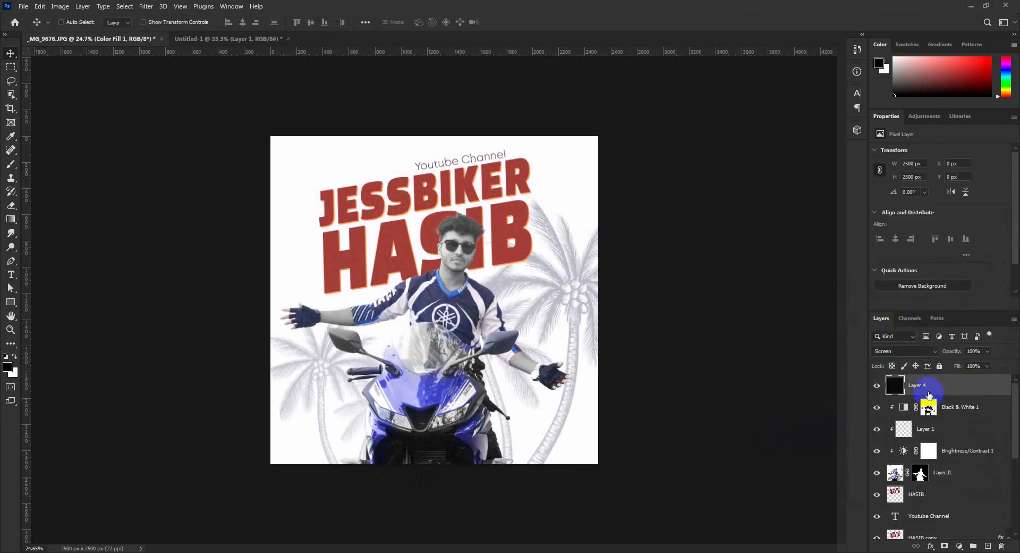
pyautogui.click(961, 404)
pyautogui.click(10, 301)
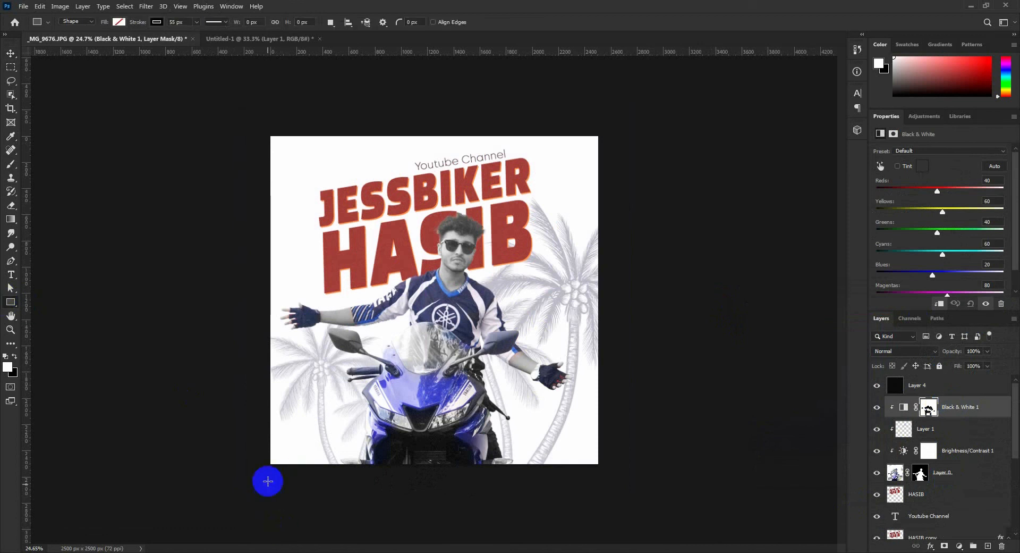
pyautogui.moveTo(269, 468); pyautogui.dragTo(604, 458)
# Step: Remove the bottom strip's stroke, fill it with the title's red sampled from the image, and shift it slightly up
pyautogui.click(157, 22)
pyautogui.click(94, 42)
pyautogui.click(119, 22)
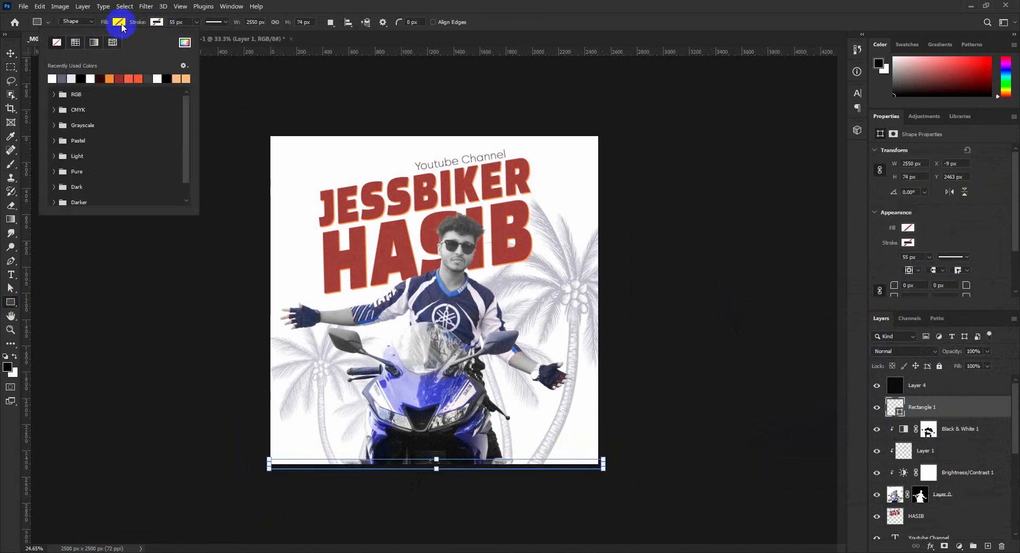
pyautogui.click(103, 77)
pyautogui.doubleClick(895, 407)
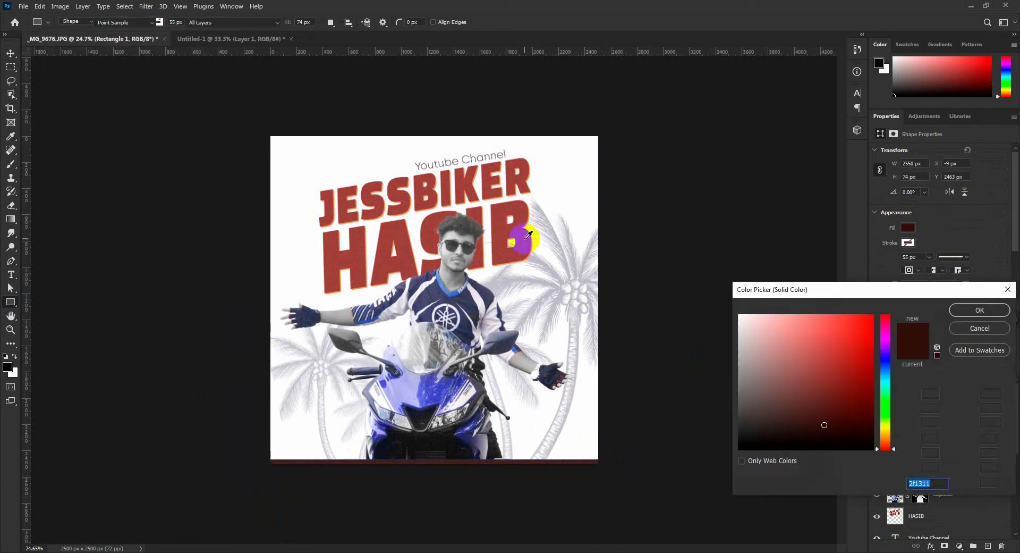
pyautogui.click(980, 310)
pyautogui.press('v')
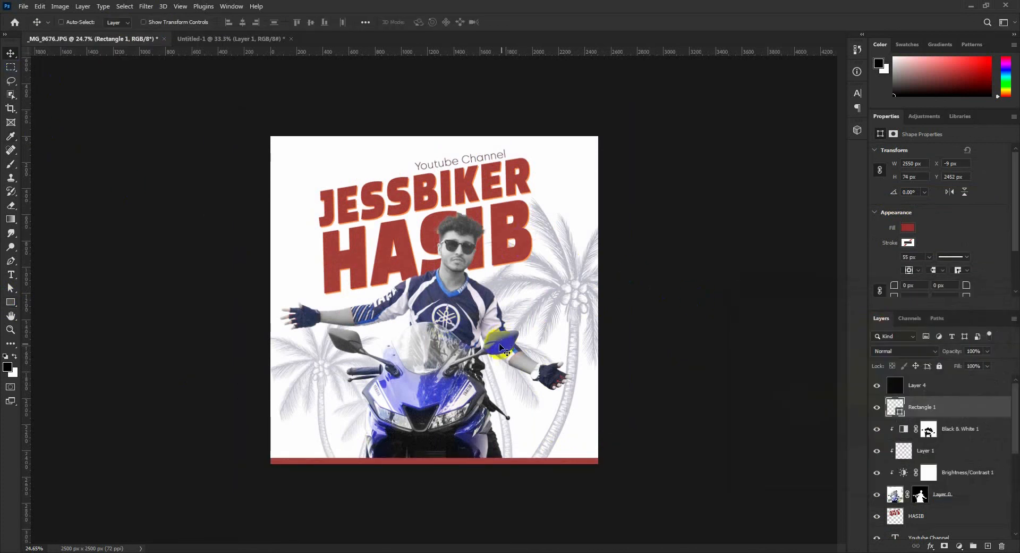
# Step: Draw a rectangle about 1022 by 1237 px over the rider with no fill and a 10 px red stroke
pyautogui.click(10, 301)
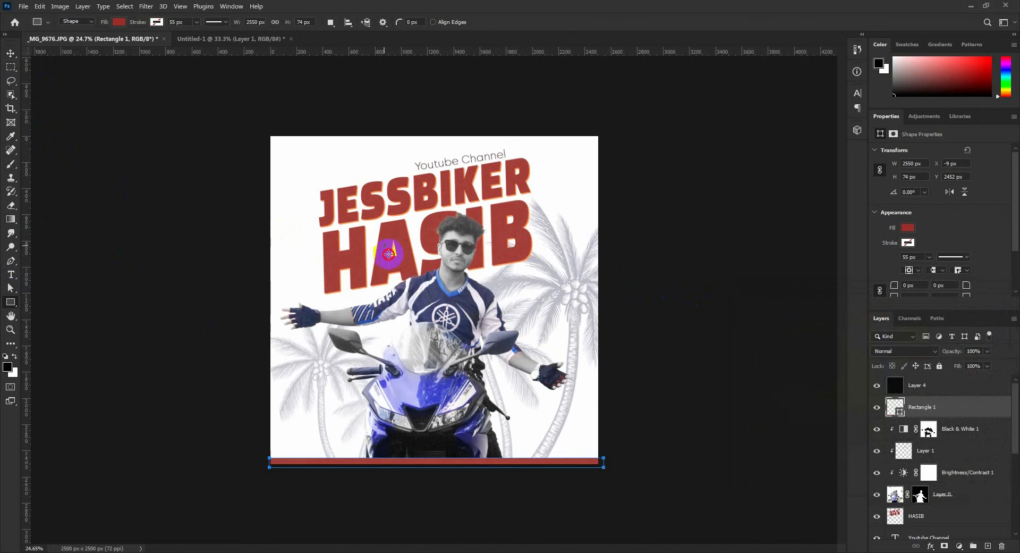
pyautogui.moveTo(384, 245); pyautogui.dragTo(506, 408)
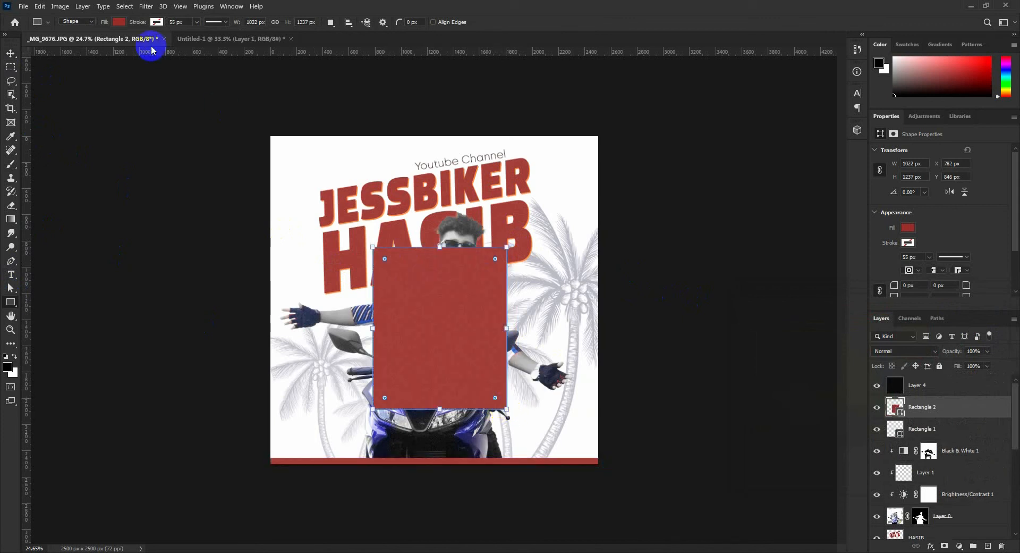
pyautogui.click(119, 22)
pyautogui.click(56, 42)
pyautogui.click(157, 22)
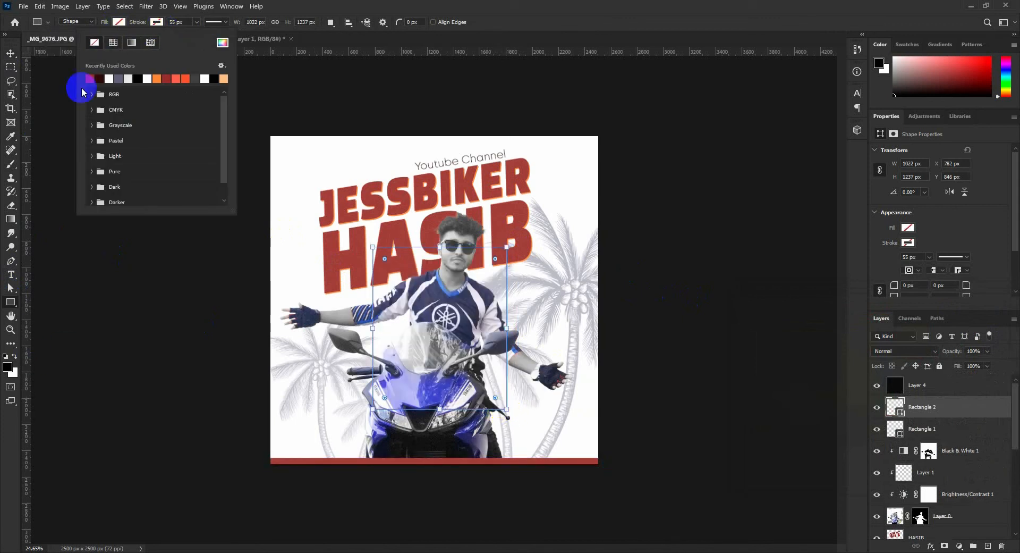
pyautogui.click(169, 22)
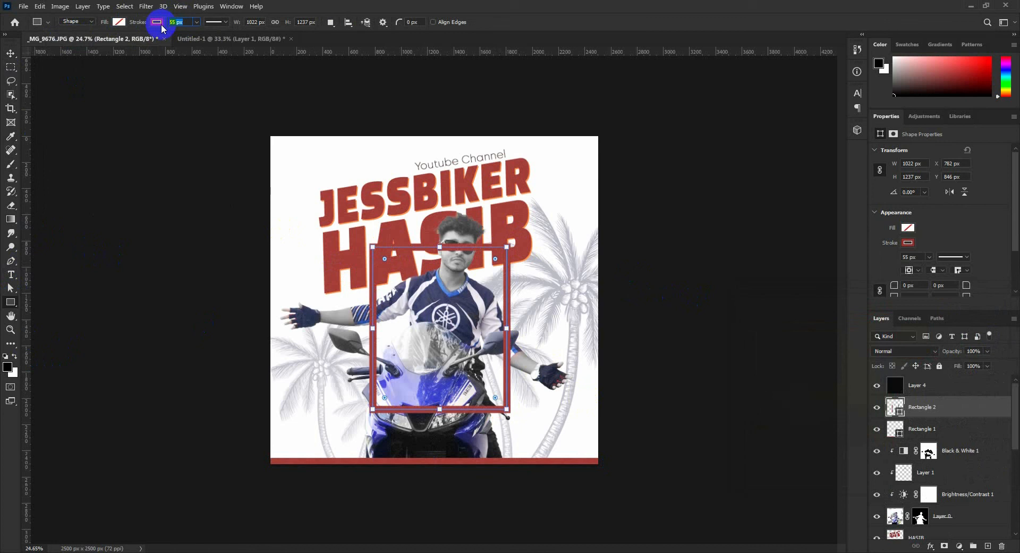
pyautogui.write('10')
pyautogui.press('Return')
pyautogui.click(10, 53)
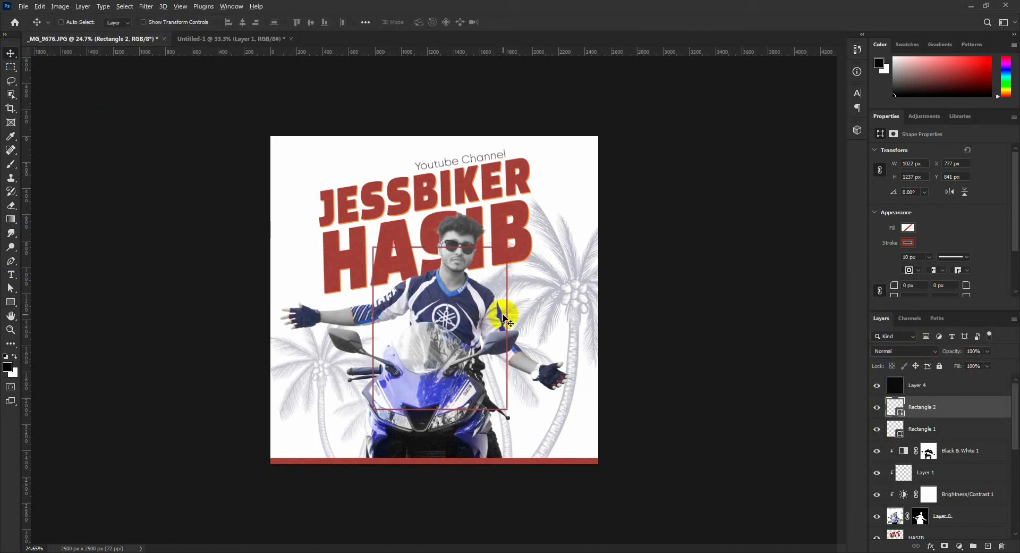
# Step: Rotate the outlined rectangle about 24° clockwise and place its layer behind the rider, above the title
pyautogui.scroll(2, 503, 315)
pyautogui.hotkey('ctrl', 't')
pyautogui.moveTo(553, 330); pyautogui.dragTo(573, 381)
pyautogui.moveTo(450, 352); pyautogui.dragTo(457, 360)
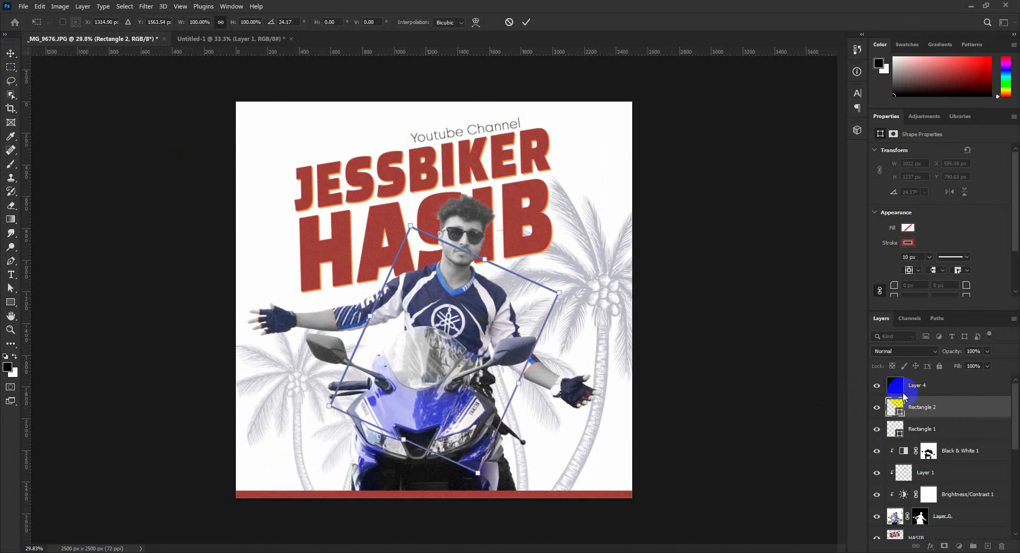
pyautogui.press('Return')
pyautogui.moveTo(931, 406); pyautogui.dragTo(931, 528)
pyautogui.moveTo(528, 311)
pyautogui.mouseDown()
pyautogui.moveTo(527, 331)
pyautogui.moveTo(523, 317)
pyautogui.mouseUp()
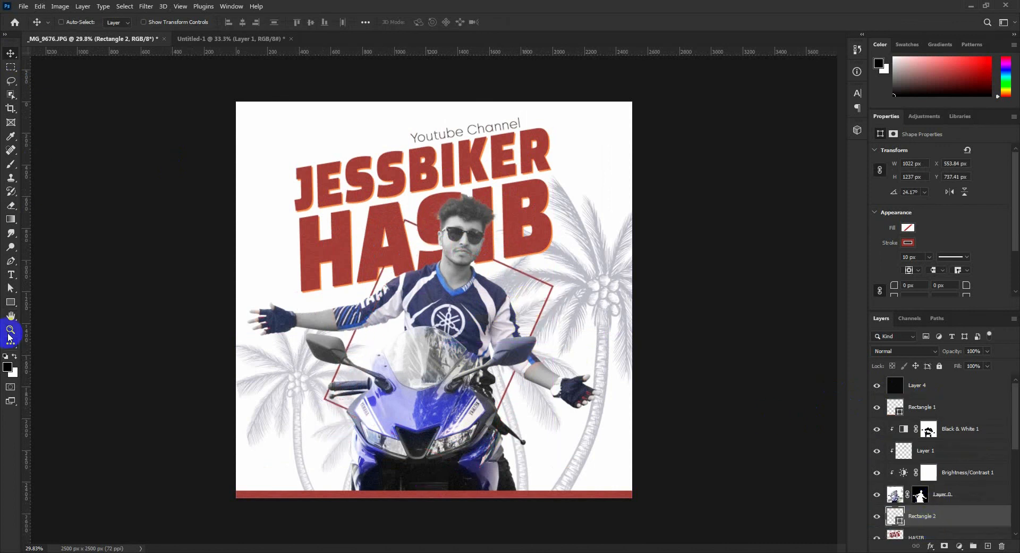
# Step: Change the outlined rectangle's stroke to the muted grey-violet from the recently used colours
pyautogui.click(10, 307)
pyautogui.click(157, 23)
pyautogui.click(138, 78)
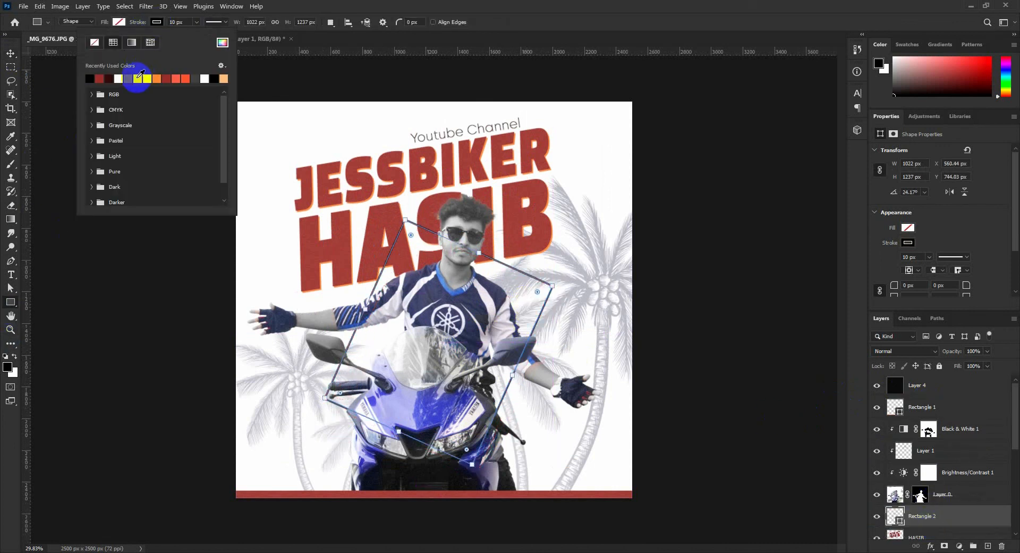
pyautogui.click(131, 78)
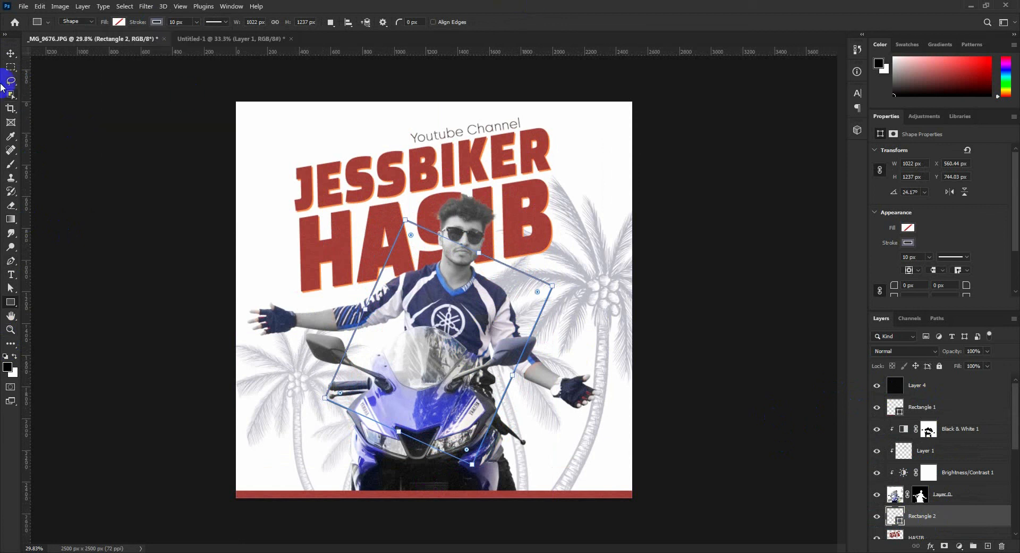
pyautogui.click(11, 53)
# Step: Move the outline layer below HASIB copy and arrange duplicated outlines as crossing lines in the poster's upper-left corner
pyautogui.scroll(-3, 945, 463)
pyautogui.moveTo(945, 463); pyautogui.dragTo(929, 529)
pyautogui.moveTo(509, 323); pyautogui.dragTo(339, 145)
pyautogui.scroll(-3, 509, 355)
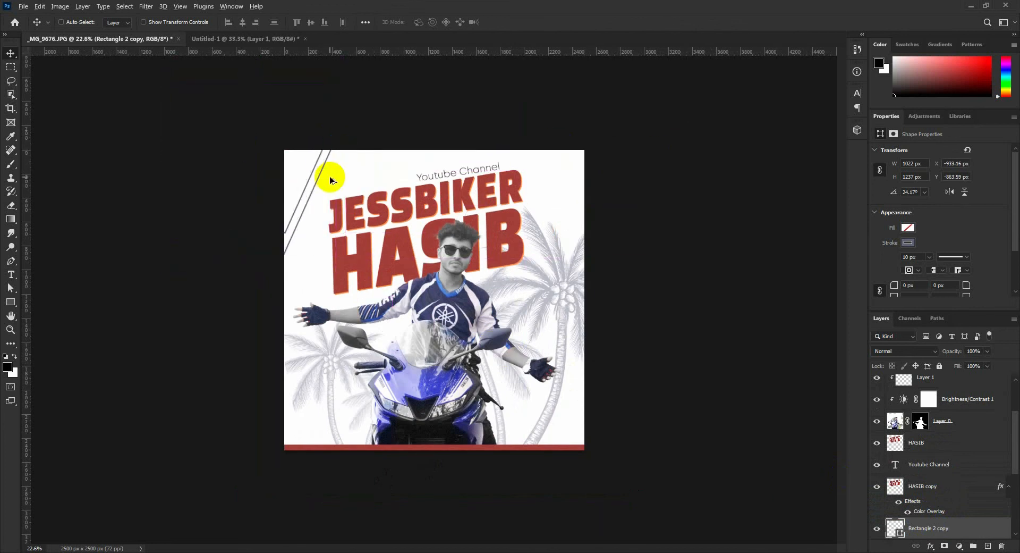
pyautogui.scroll(1, 290, 171)
pyautogui.moveTo(292, 178); pyautogui.dragTo(301, 113)
pyautogui.scroll(-1, 364, 237)
pyautogui.scroll(-1, 364, 240)
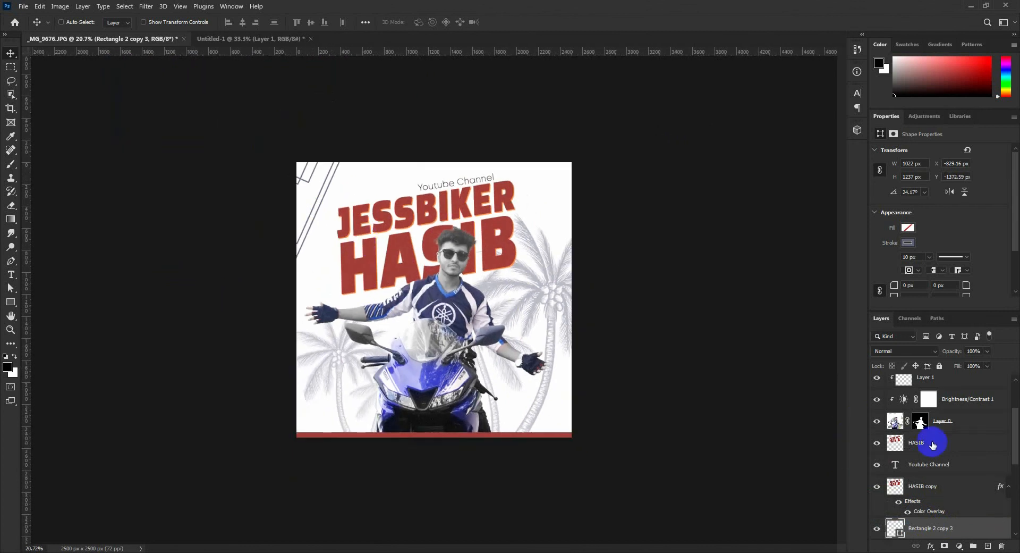
# Step: Add a Color Lookup adjustment above the noise layer and load the 2Strip.look 3DLUT file
pyautogui.scroll(2, 997, 485)
pyautogui.click(962, 396)
pyautogui.click(961, 545)
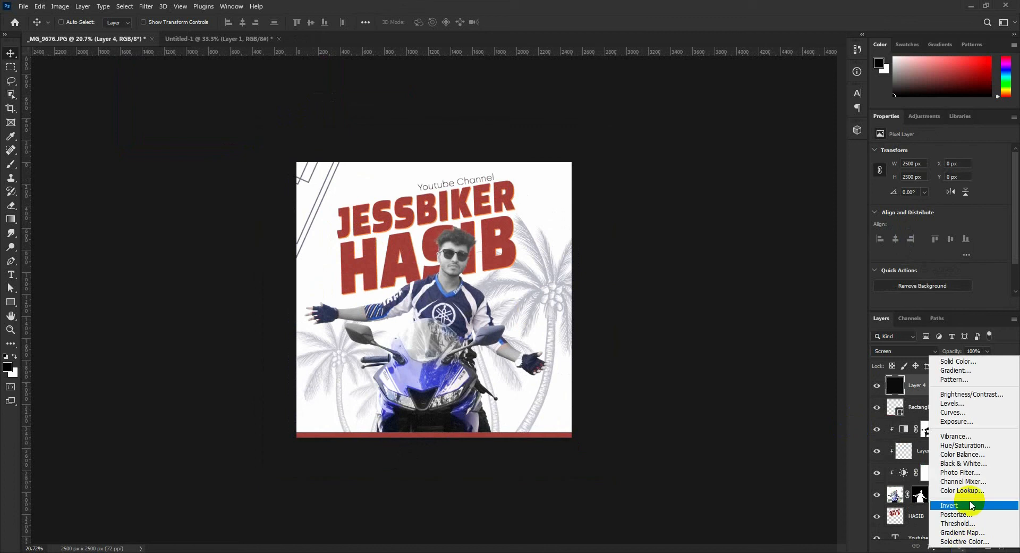
pyautogui.click(973, 488)
pyautogui.click(940, 153)
pyautogui.click(923, 194)
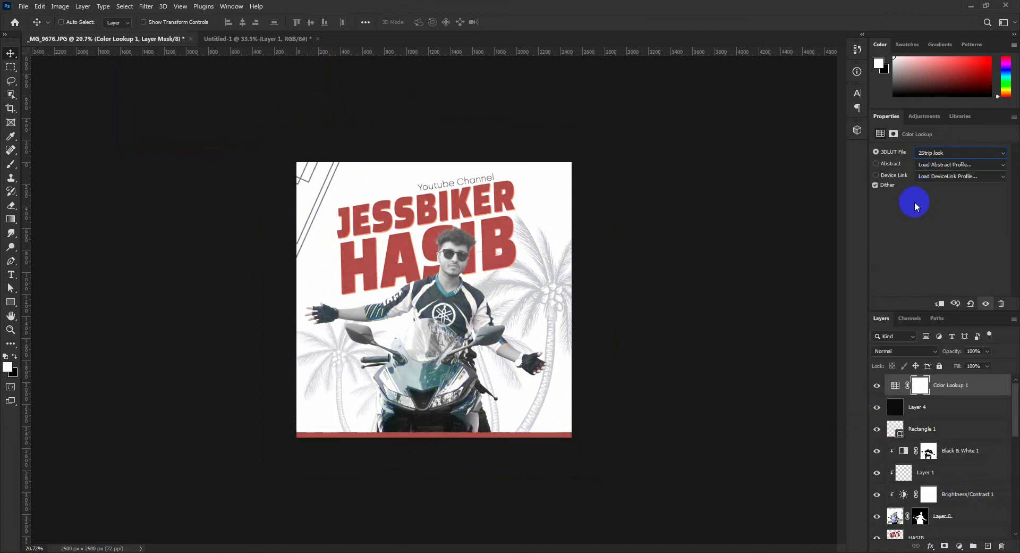
# Step: Try other 3DLUT looks, settle on Fuji REALA 500D Kodak 2393, and compare the poster with and without it
pyautogui.scroll(-5, 935, 153)
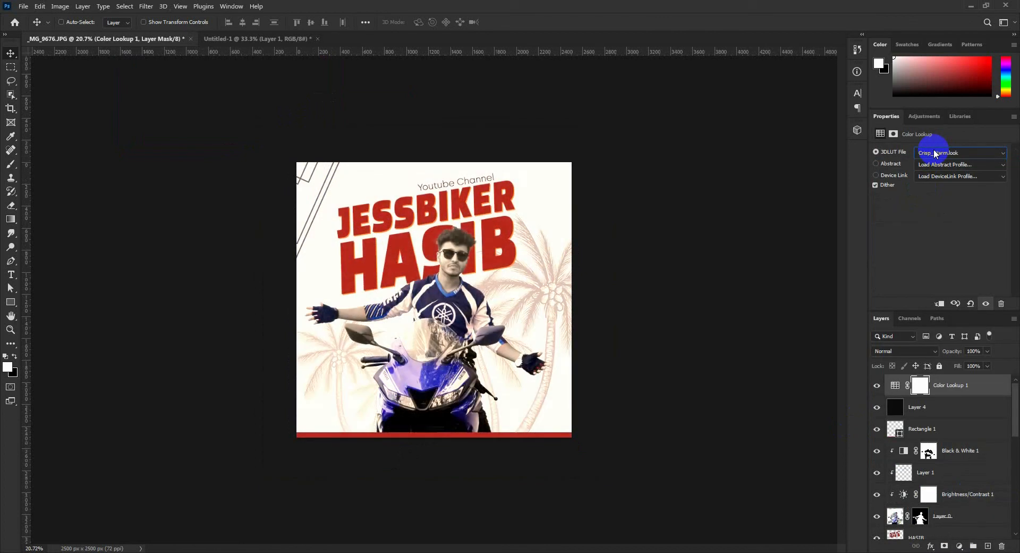
pyautogui.scroll(-2, 935, 153)
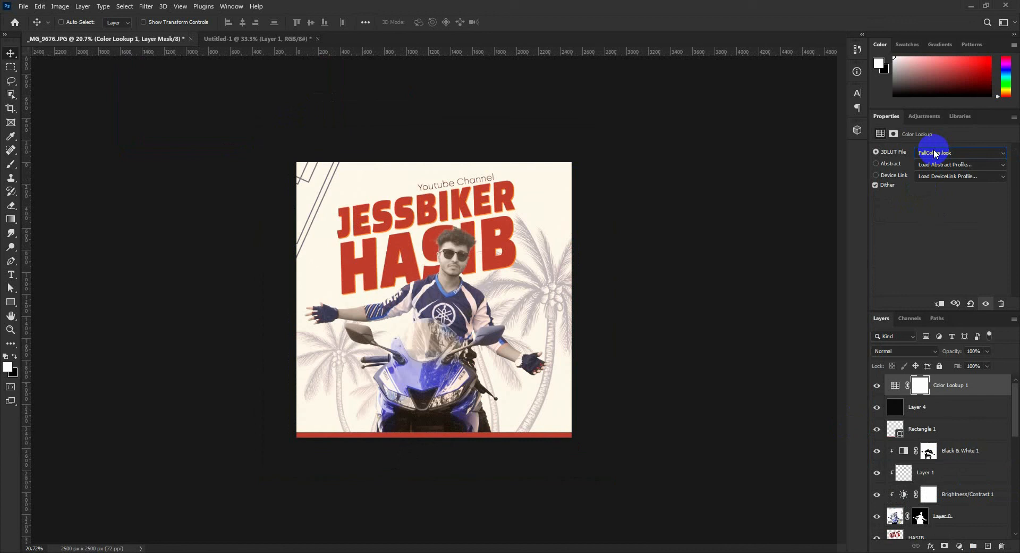
pyautogui.scroll(-4, 935, 153)
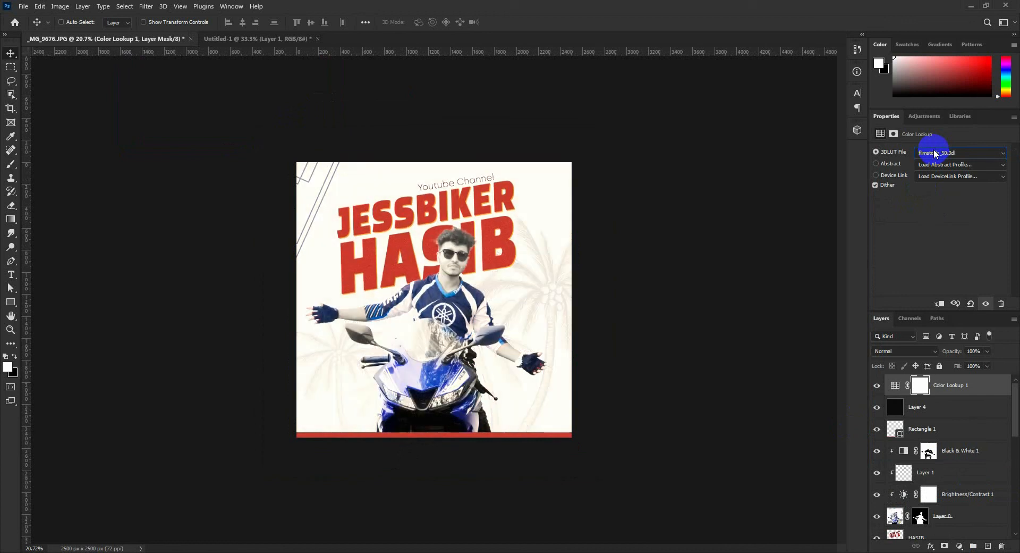
pyautogui.scroll(-1, 935, 153)
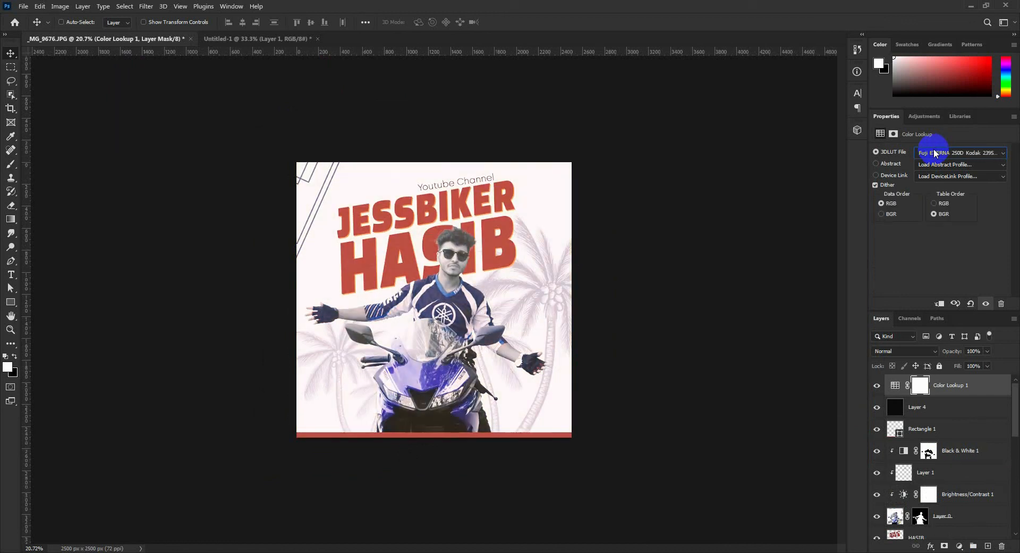
pyautogui.scroll(-3, 935, 153)
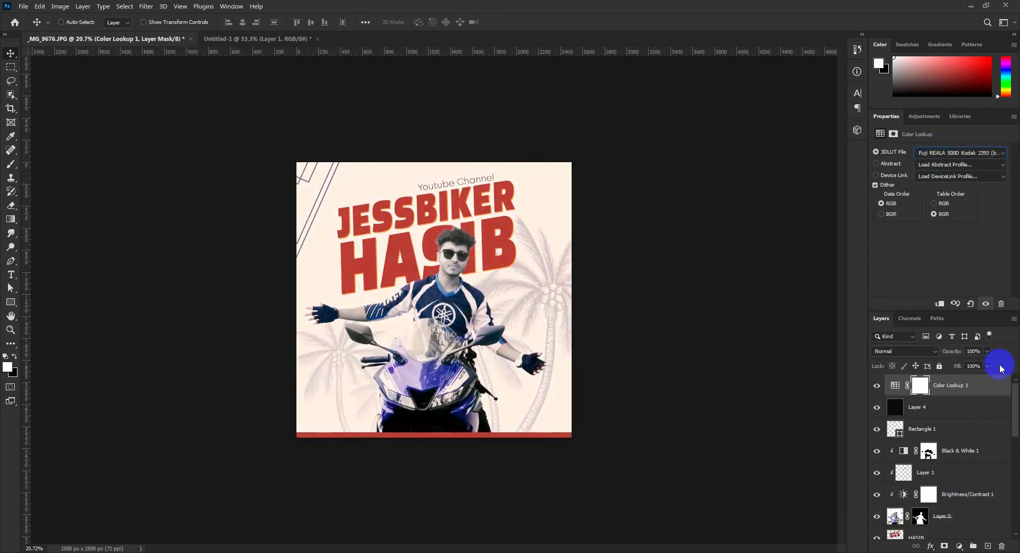
pyautogui.click(877, 384)
pyautogui.click(875, 385)
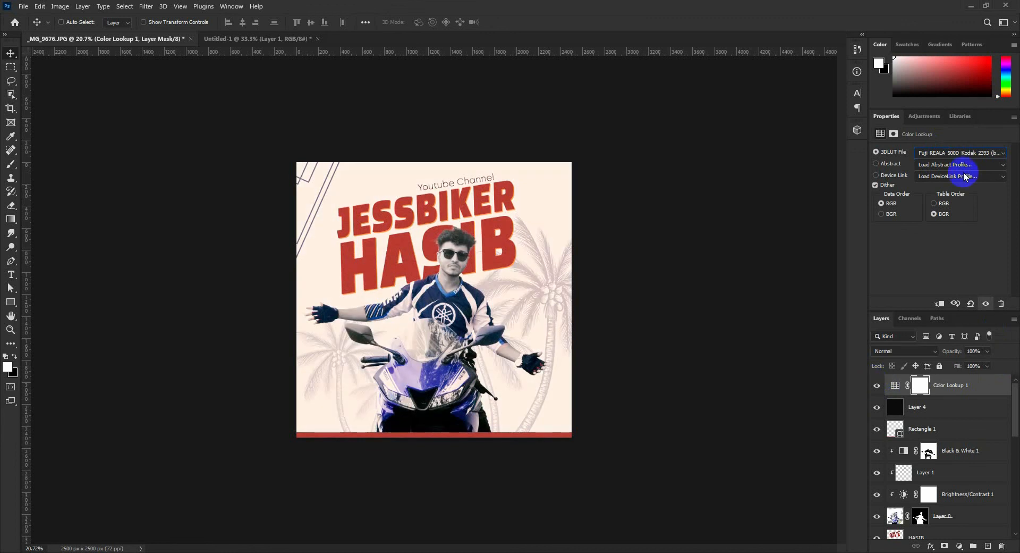
# Step: Try further 3DLUT looks on the Color Lookup adjustment and settle on DropBlues.3DL
pyautogui.scroll(-2, 970, 152)
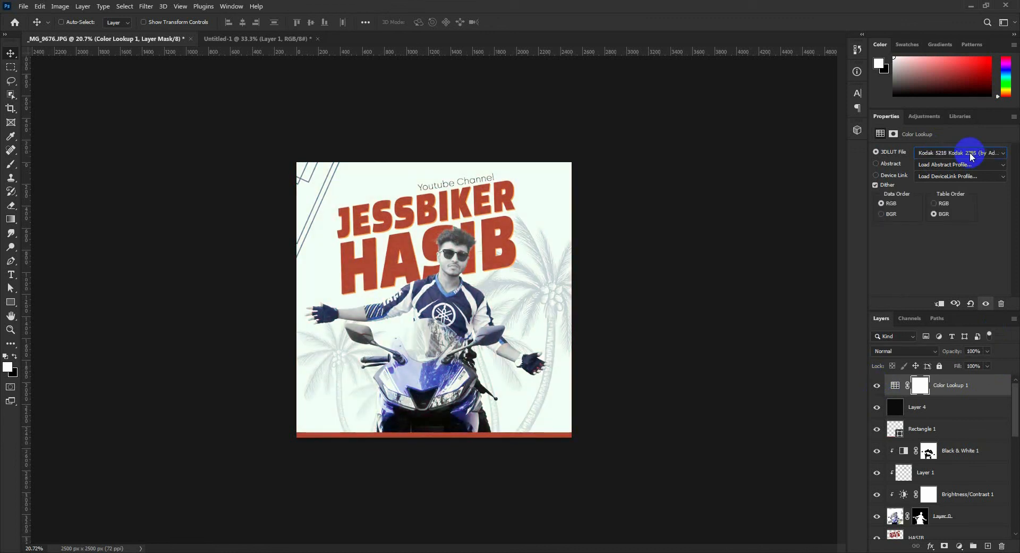
pyautogui.scroll(-5, 970, 152)
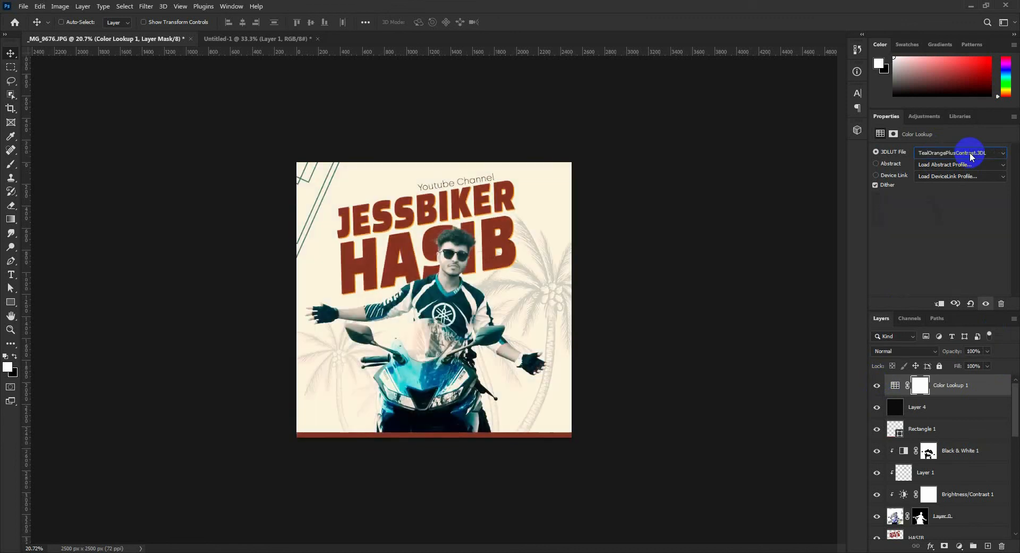
pyautogui.scroll(-1, 970, 152)
pyautogui.click(970, 152)
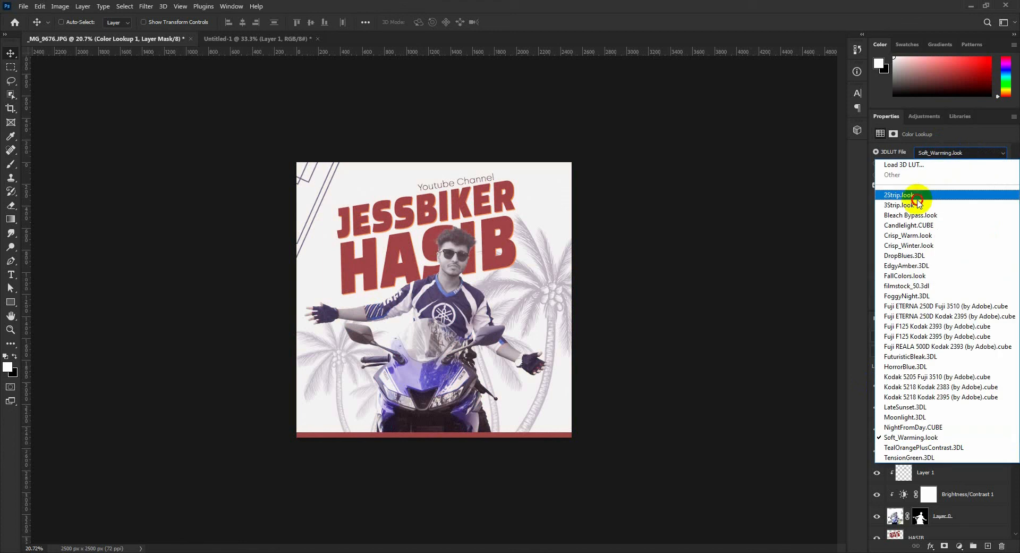
pyautogui.click(934, 163)
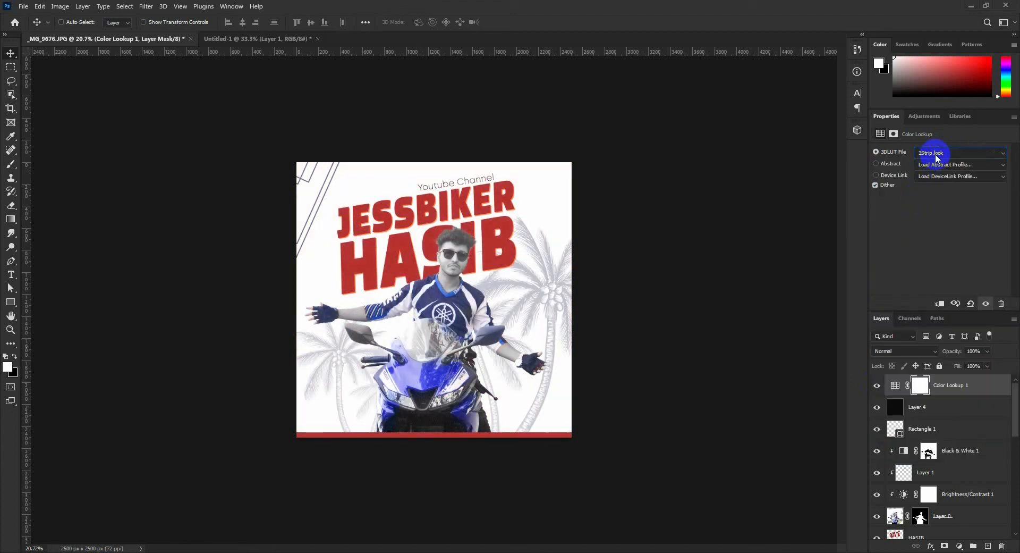
pyautogui.scroll(-5, 956, 154)
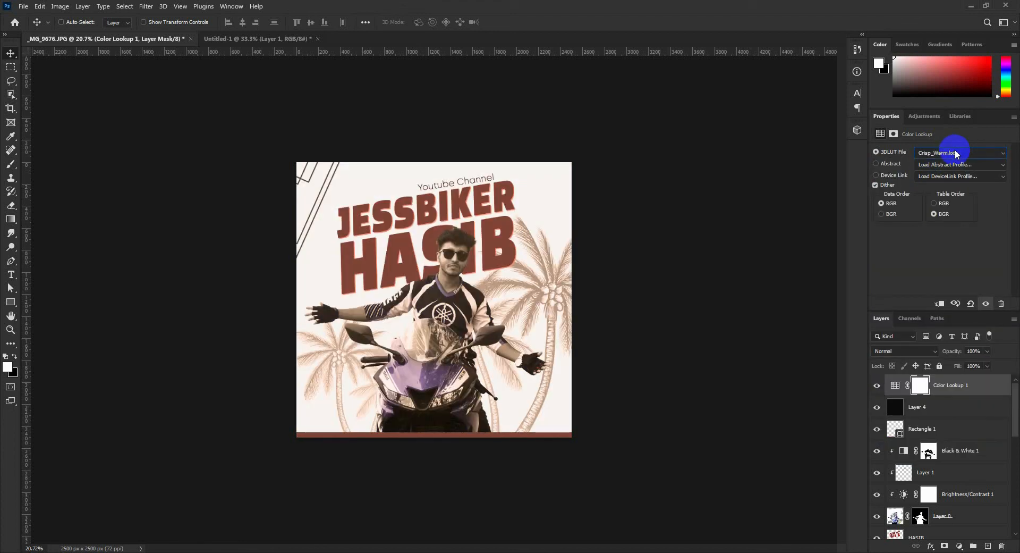
pyautogui.scroll(-1, 954, 153)
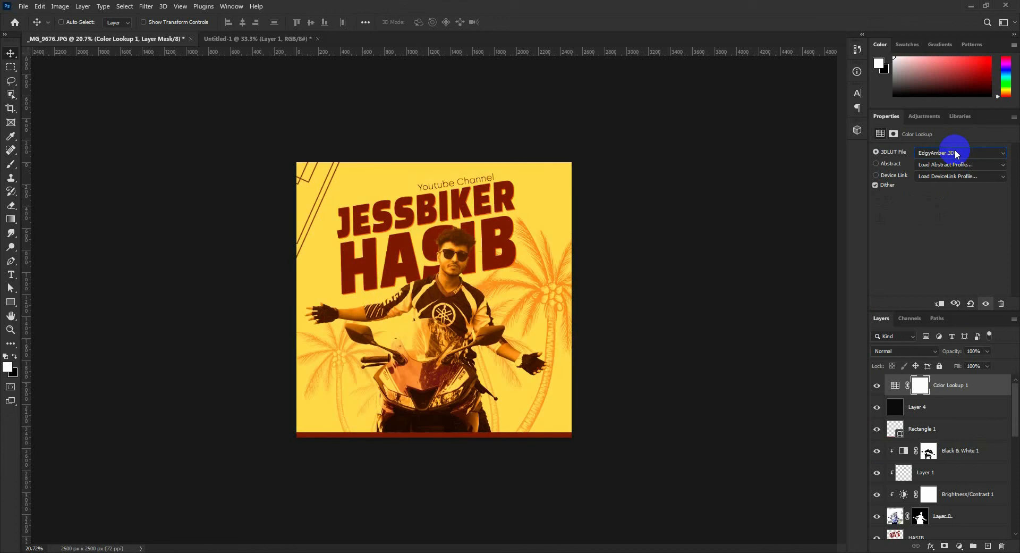
pyautogui.scroll(1, 955, 152)
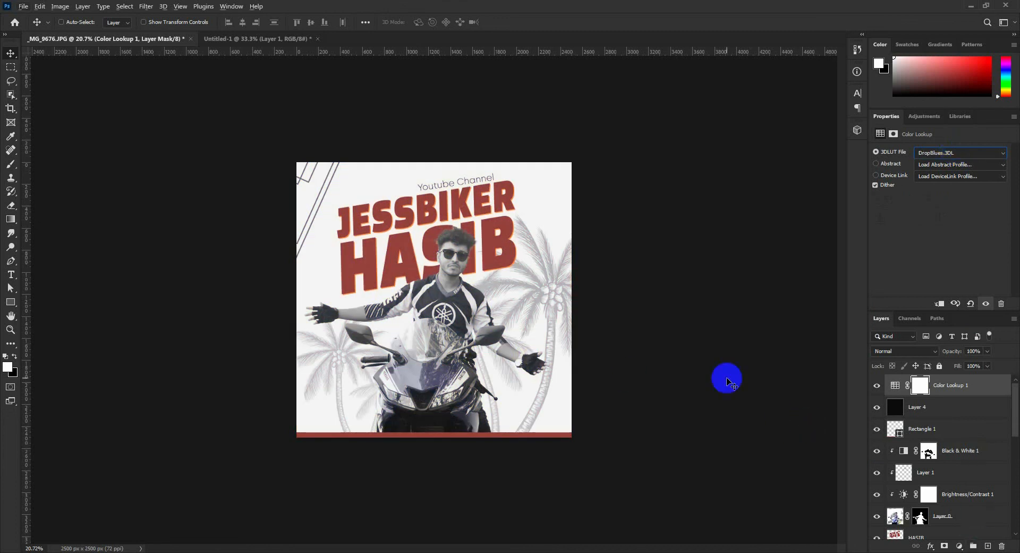
# Step: Duplicate the masked rider layer, Layer 0, and give the lower copy a near-white Color Overlay
pyautogui.click(943, 516)
pyautogui.hotkey('ctrl', 'j')
pyautogui.scroll(-1, 948, 510)
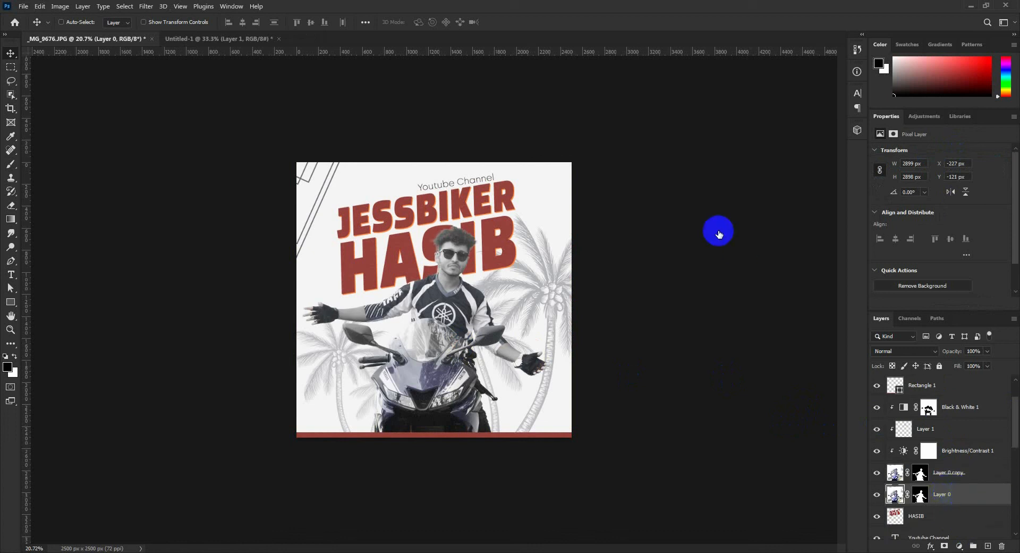
pyautogui.click(584, 389)
pyautogui.click(811, 297)
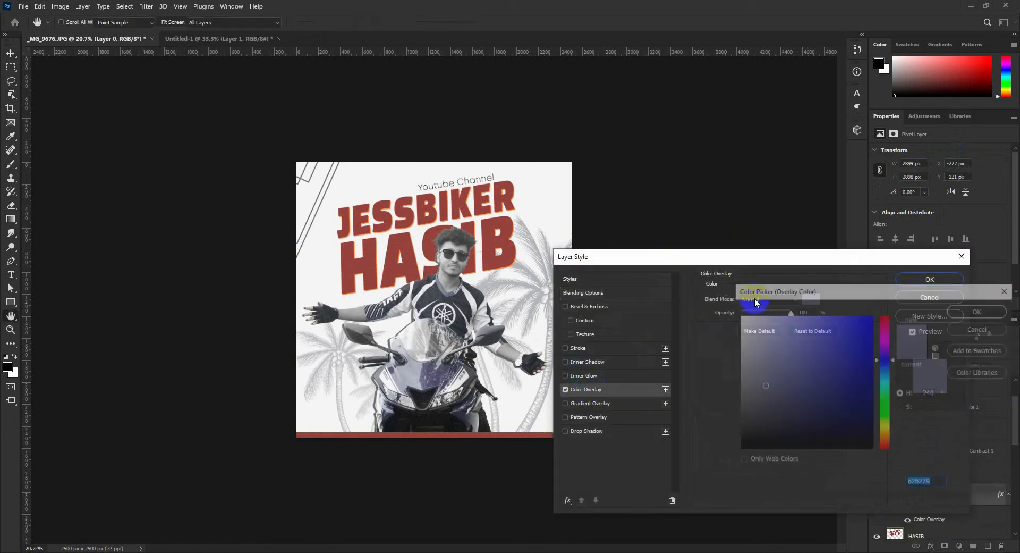
pyautogui.click(971, 310)
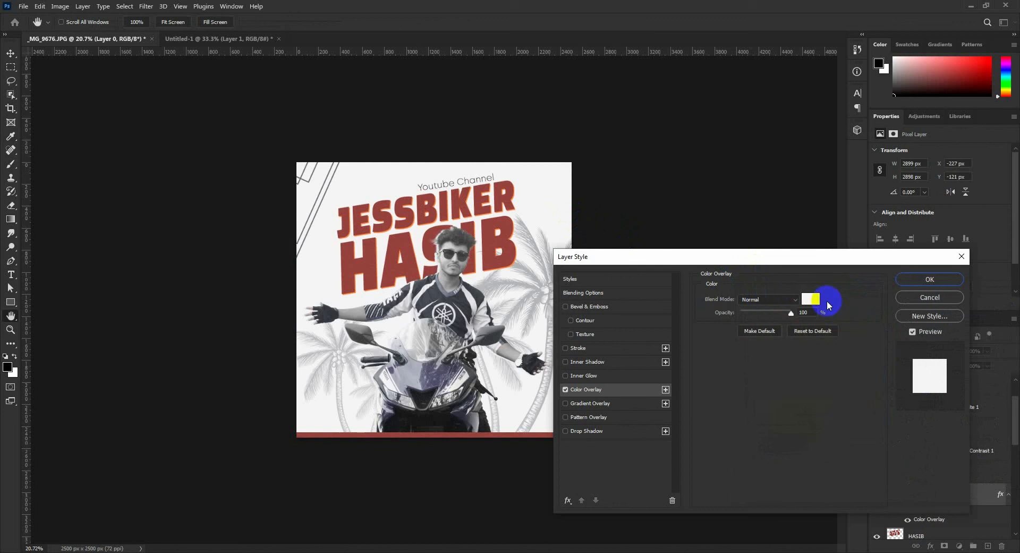
# Step: Add an f5f5f5 Stroke to the lower rider layer and offset that layer slightly to X -206 px, Y -104 px
pyautogui.click(579, 348)
pyautogui.click(727, 374)
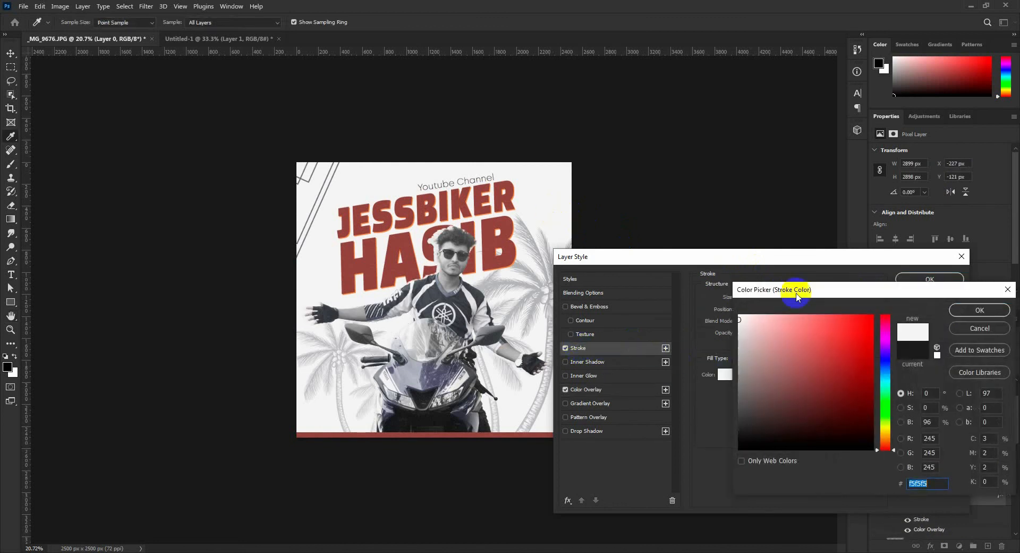
pyautogui.click(970, 306)
pyautogui.click(925, 278)
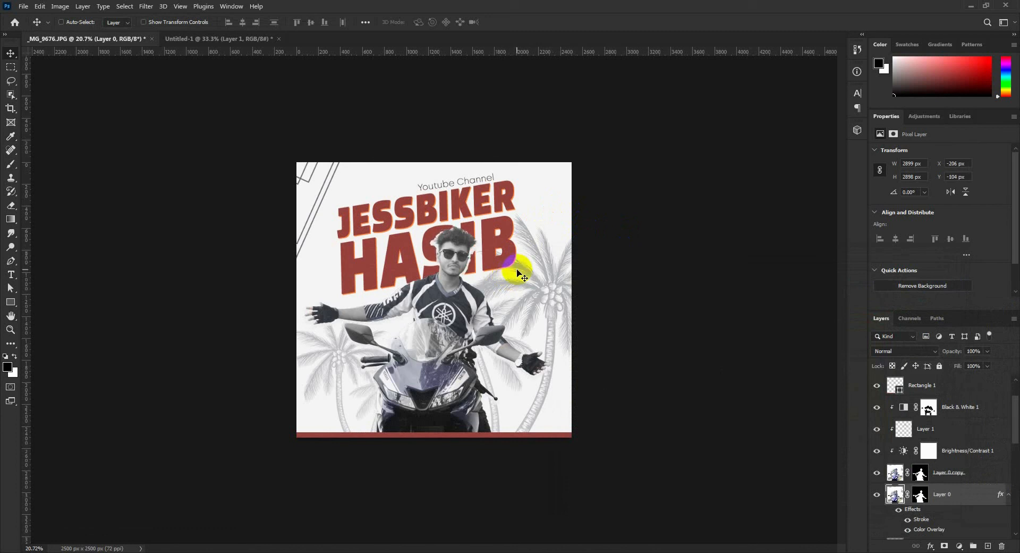
pyautogui.scroll(3, 578, 333)
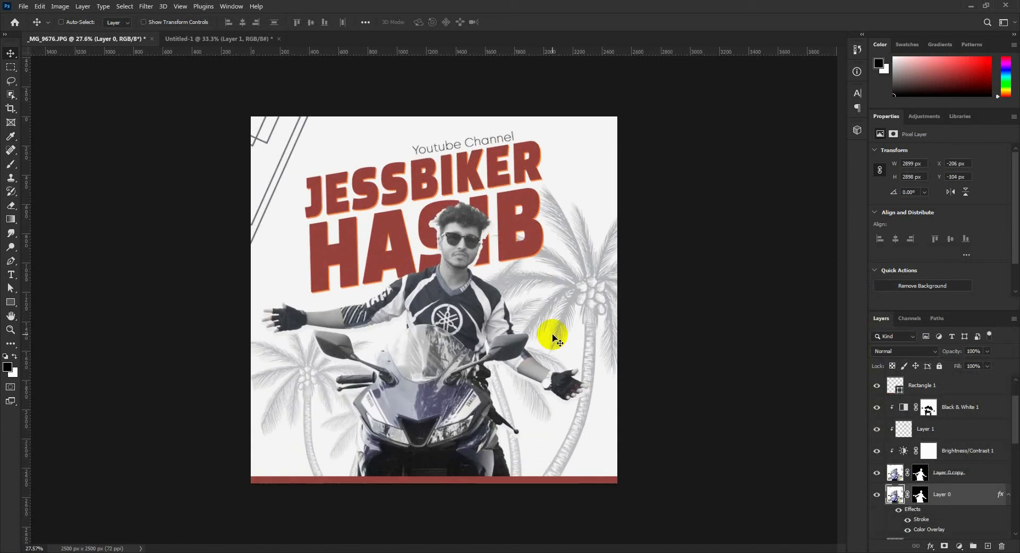
# Step: Stamp all visible layers into a new merged layer above the Color Lookup adjustment
pyautogui.scroll(2, 974, 423)
pyautogui.click(966, 386)
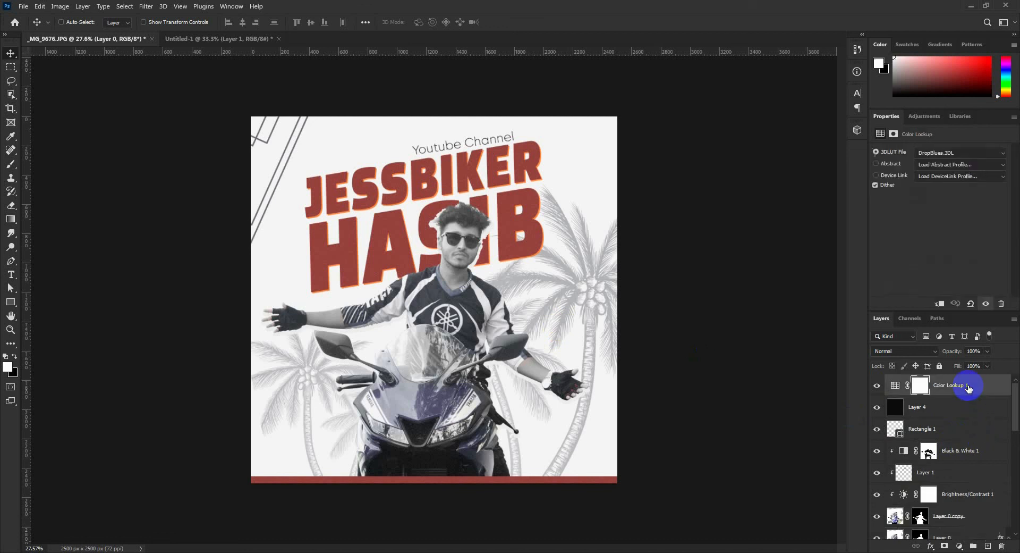
pyautogui.hotkey('ctrl', 'shift', 'alt', 'e')
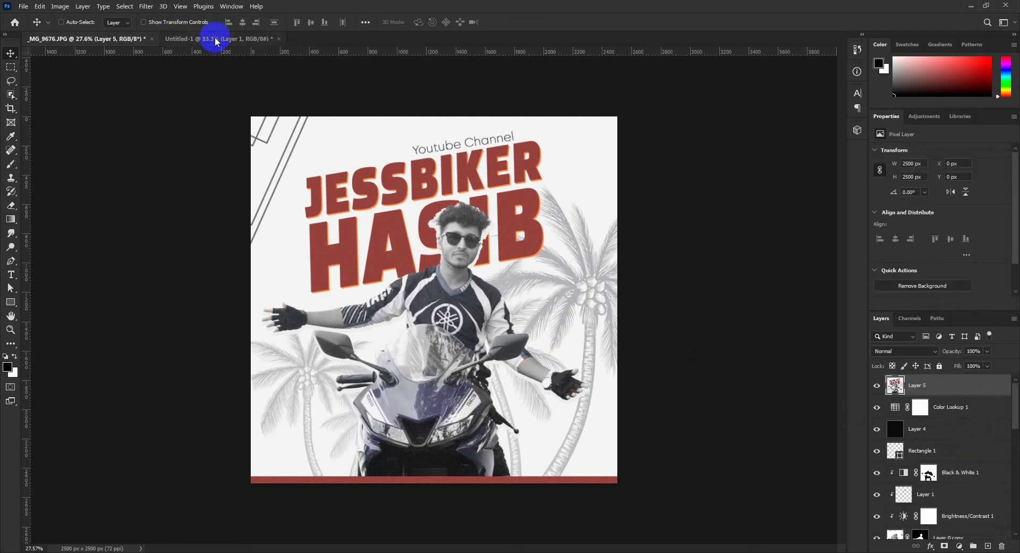
# Step: Apply the Camera Raw Filter to the merged layer with Texture +21, Clarity +32 and Dehaze +52
pyautogui.click(146, 6)
pyautogui.click(159, 88)
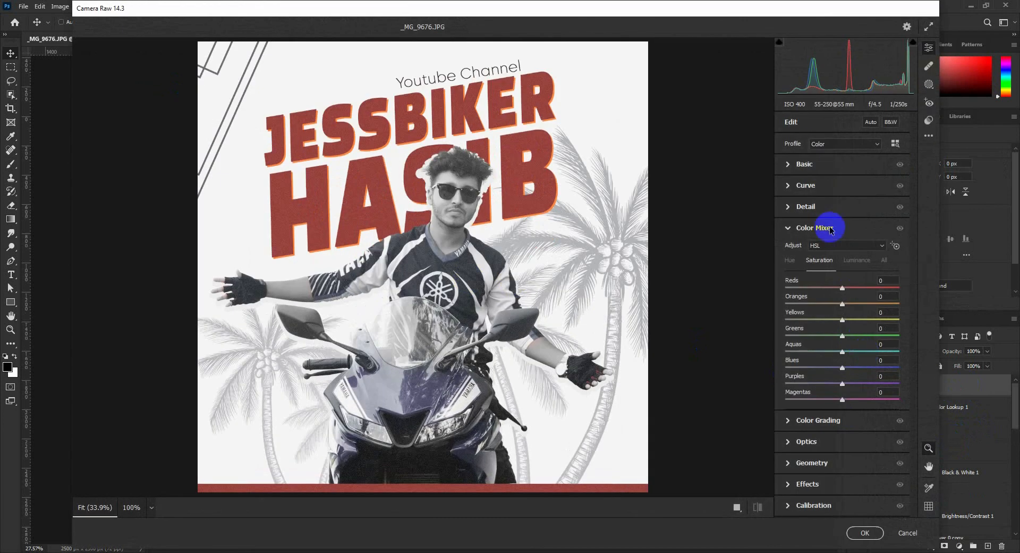
pyautogui.click(824, 163)
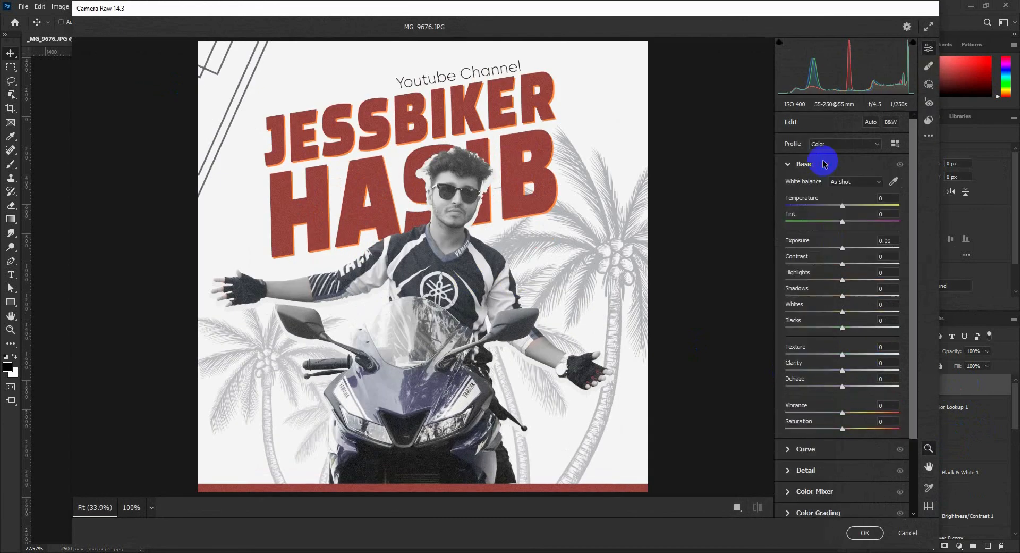
pyautogui.click(858, 370)
pyautogui.moveTo(844, 384); pyautogui.dragTo(873, 387)
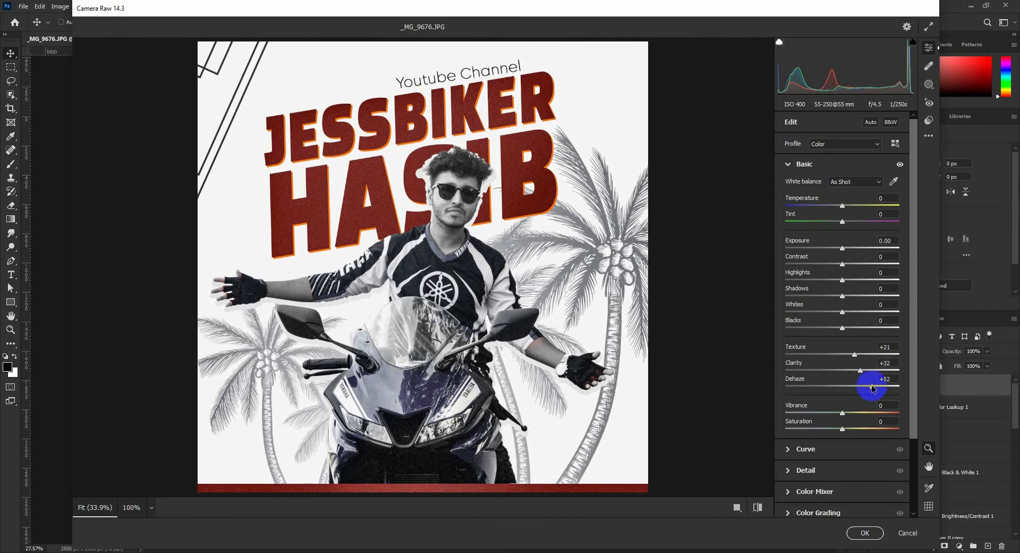
pyautogui.click(866, 533)
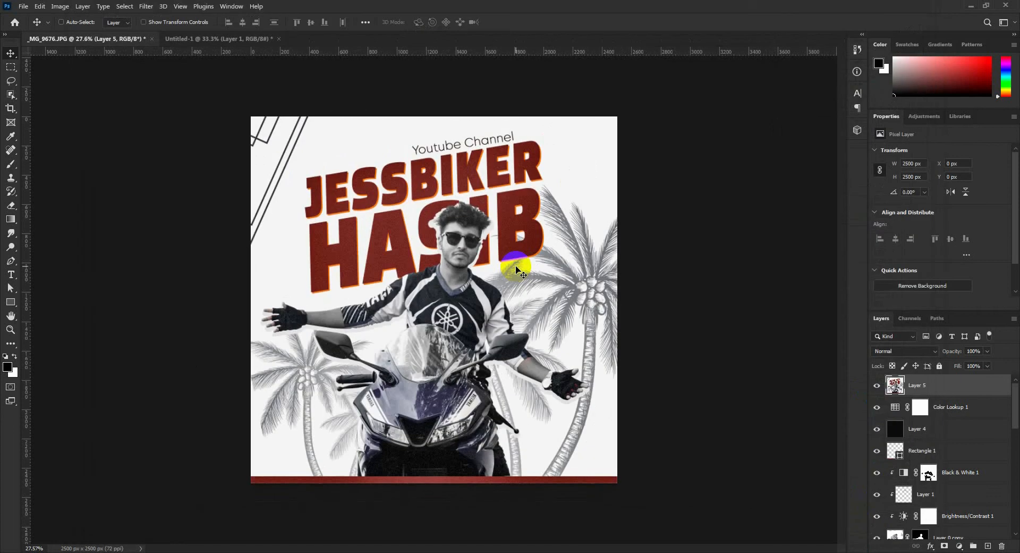
pyautogui.scroll(-4, 516, 271)
pyautogui.scroll(3, 518, 274)
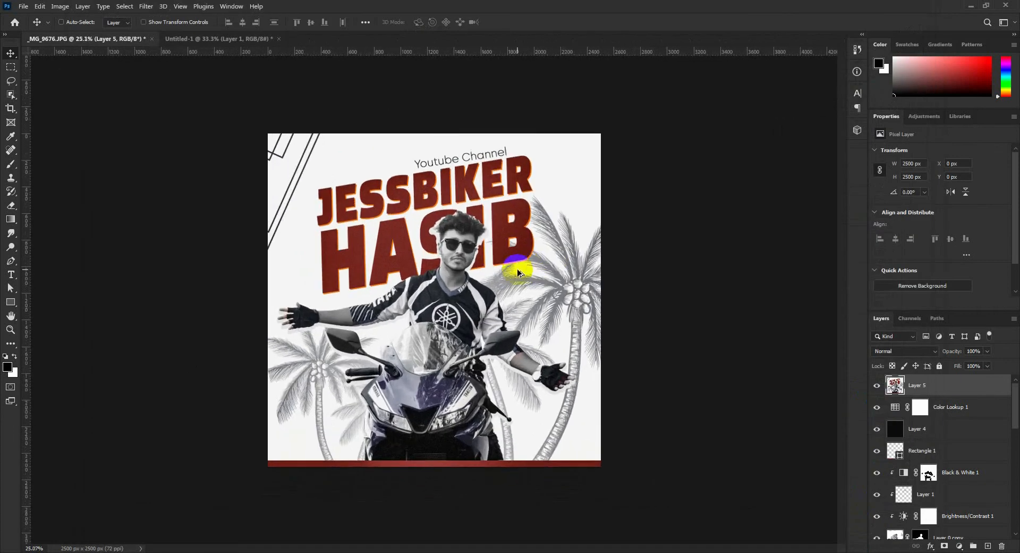